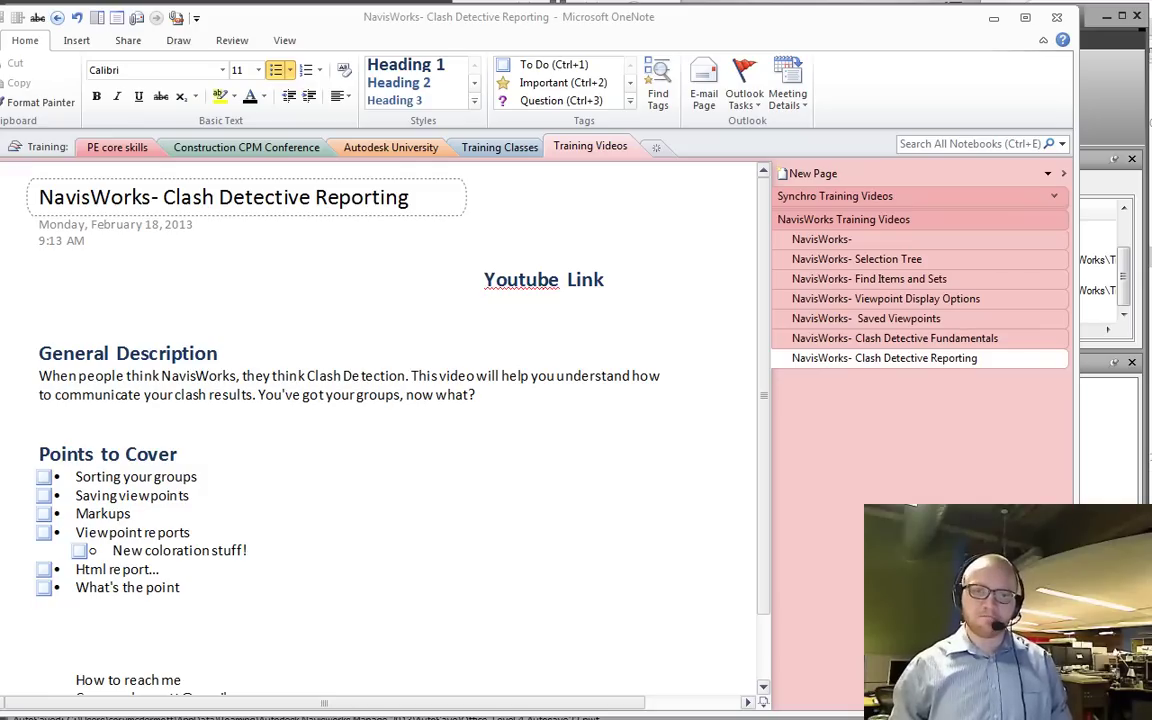
Step: Add a question mark to the "What's the point" bullet under Points to Cover and make that line bold
click(199, 603)
click(191, 591)
text(?)
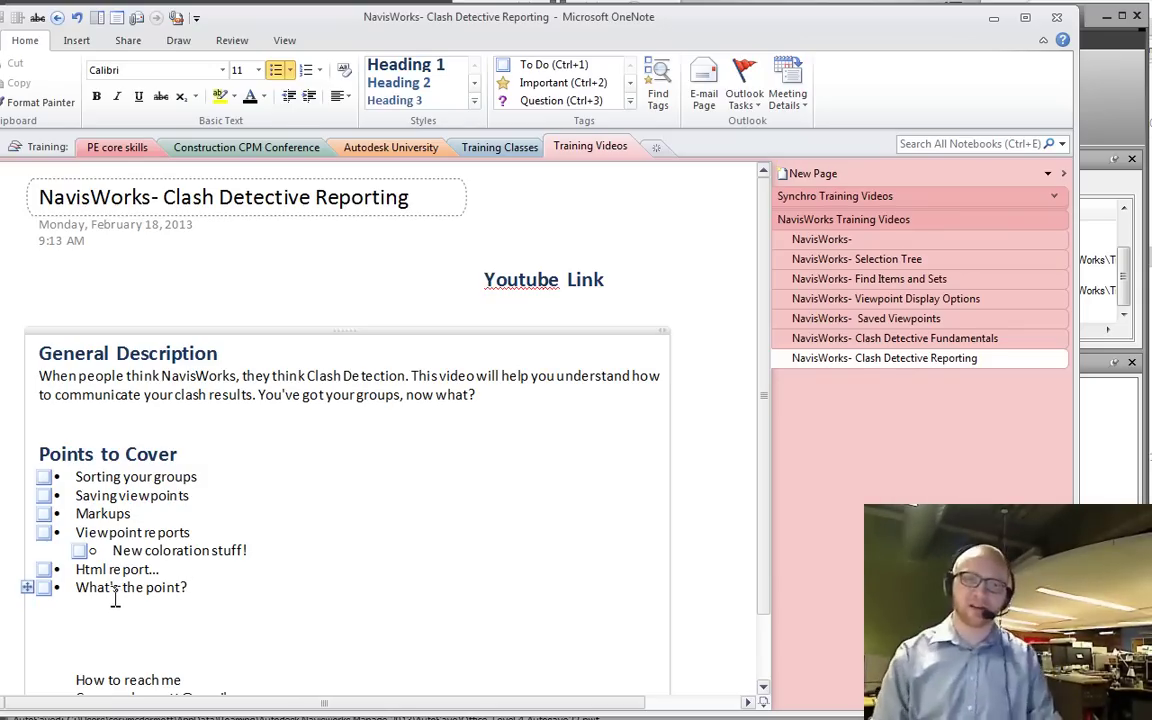
triple_click(195, 588)
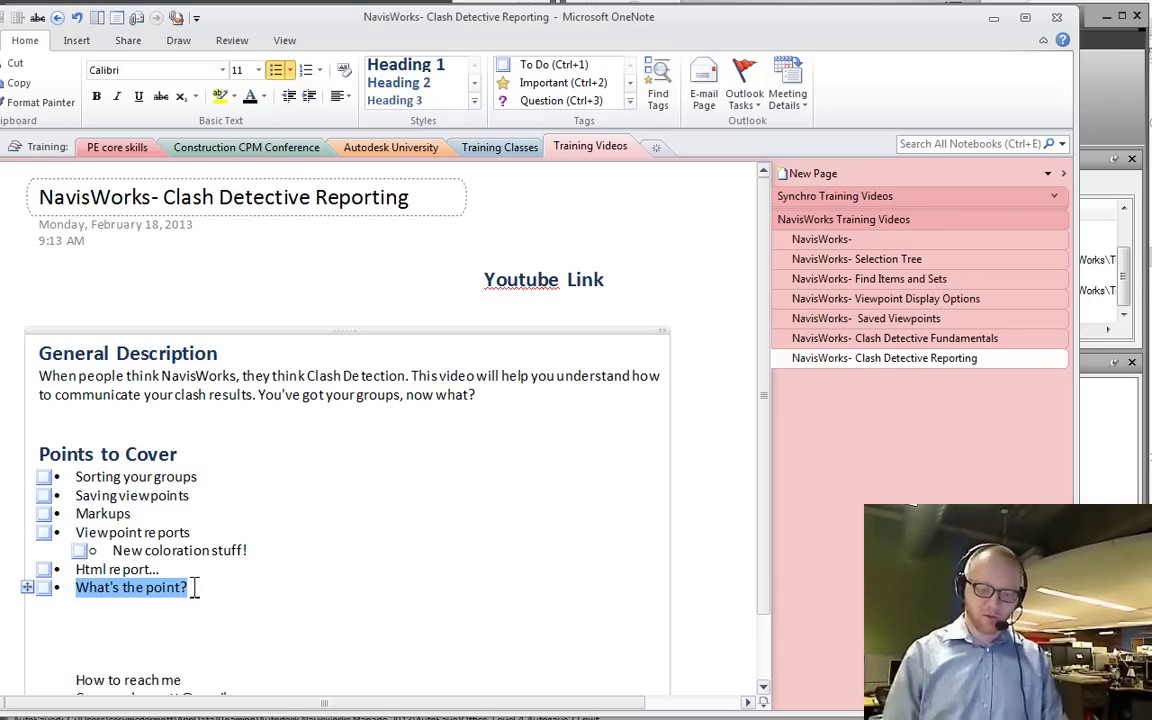
key(ctrl+b)
click(223, 592)
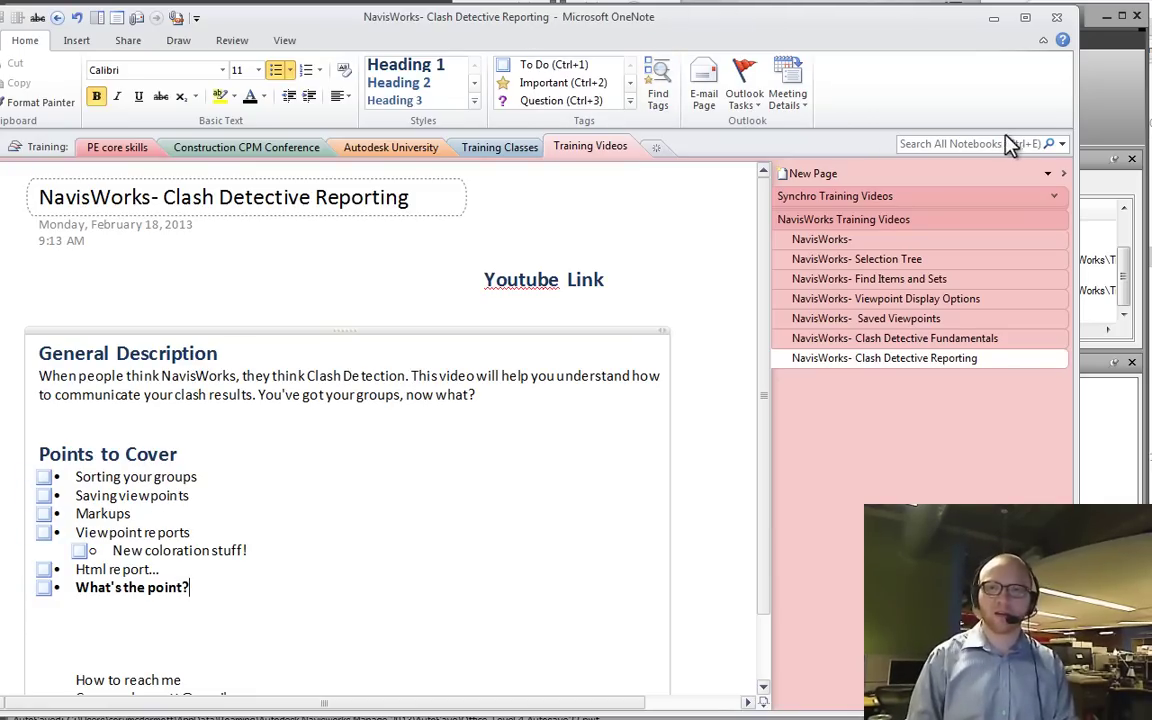
Step: Switch to Navisworks Manage and select clash groups 001, 003, 004 and 005 in the Plumbing v FP results
click(1113, 133)
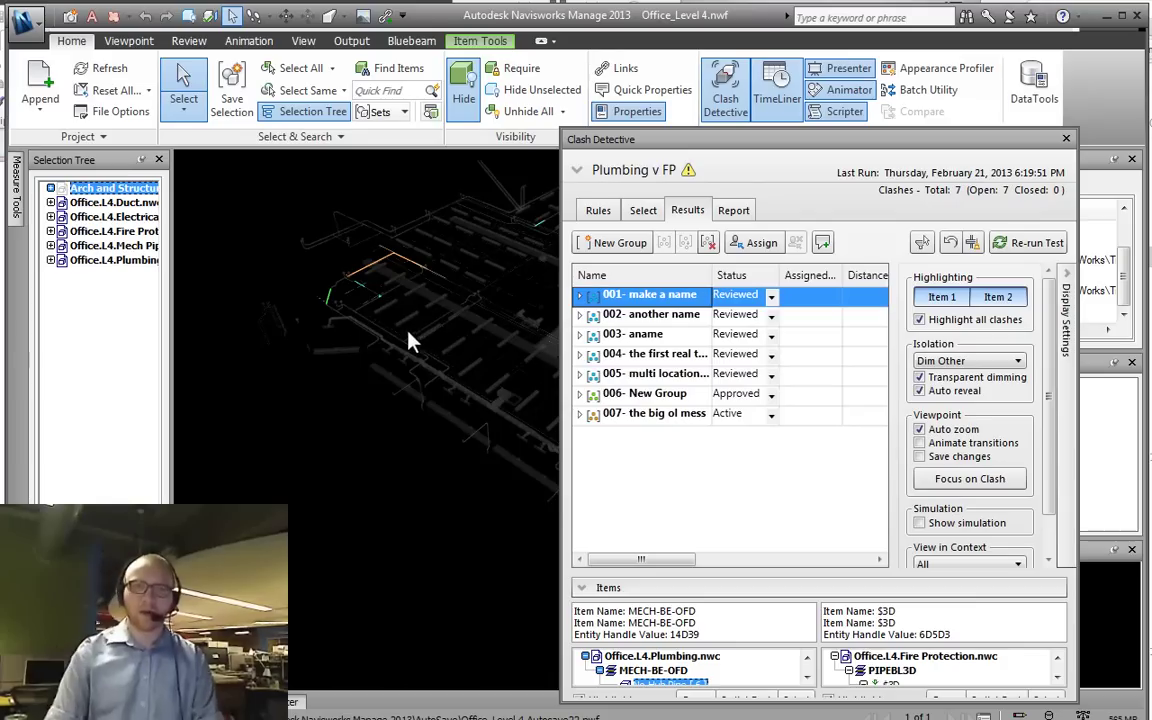
middle_drag(371, 335, 332, 339)
scroll(342, 345, down, 2)
middle_drag(421, 371, 399, 373)
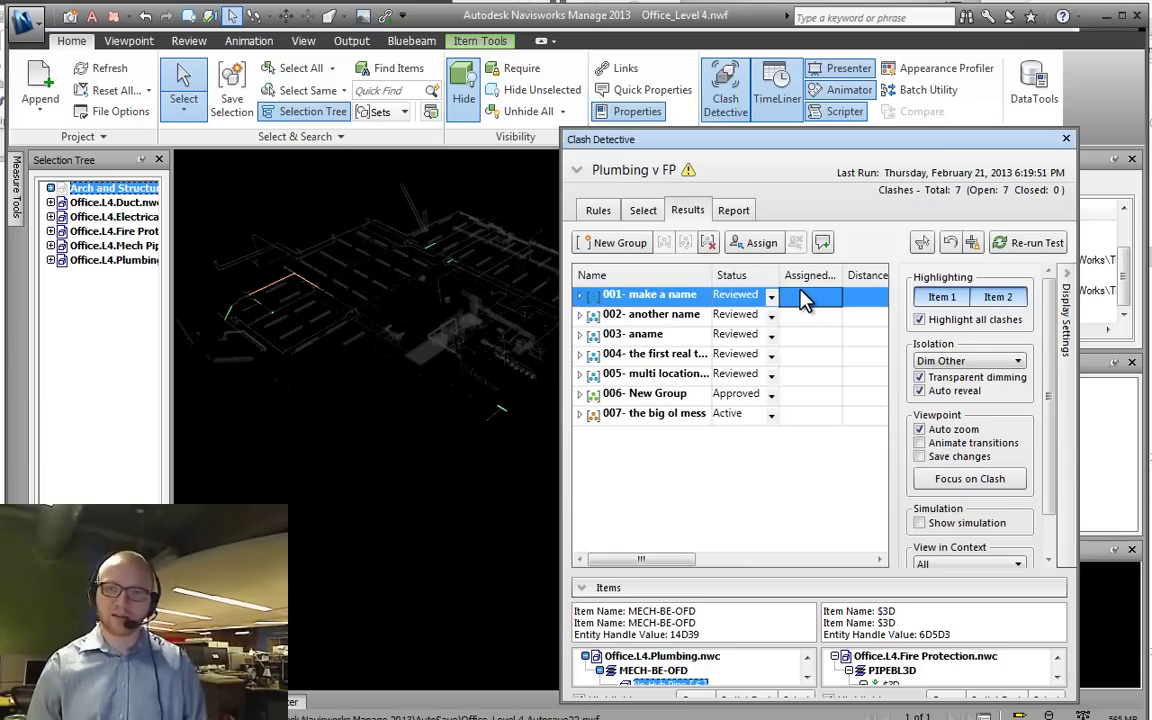
ctrl+click(800, 333)
ctrl+click(800, 353)
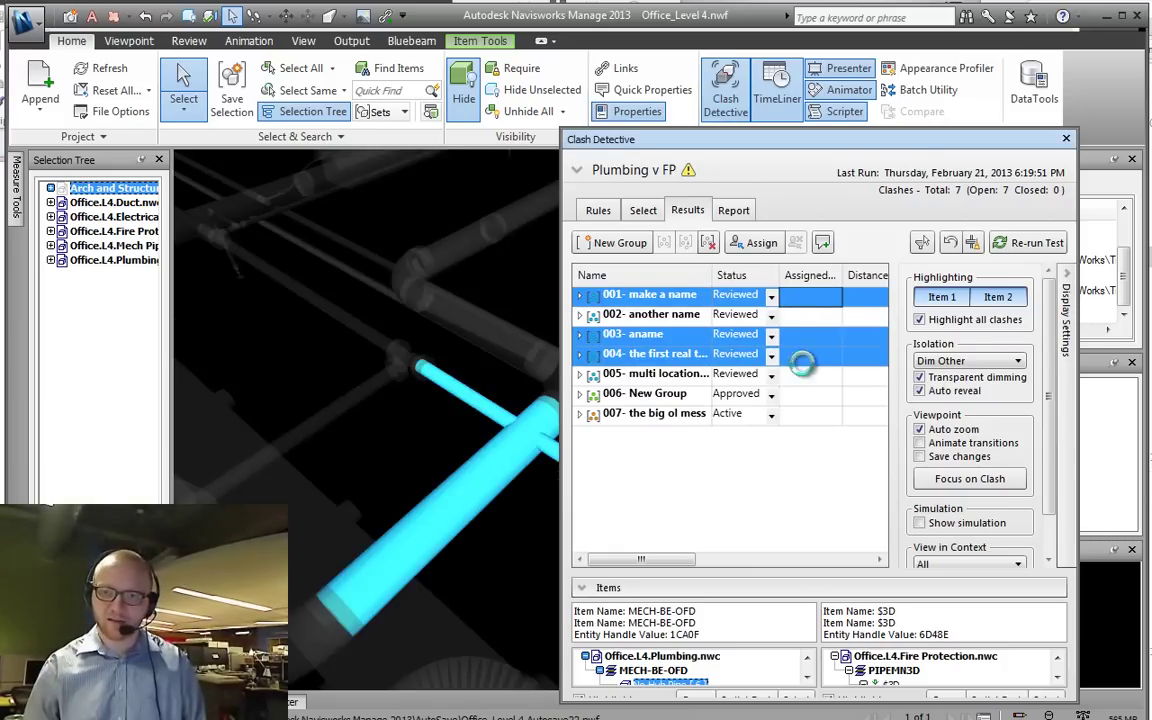
ctrl+click(802, 374)
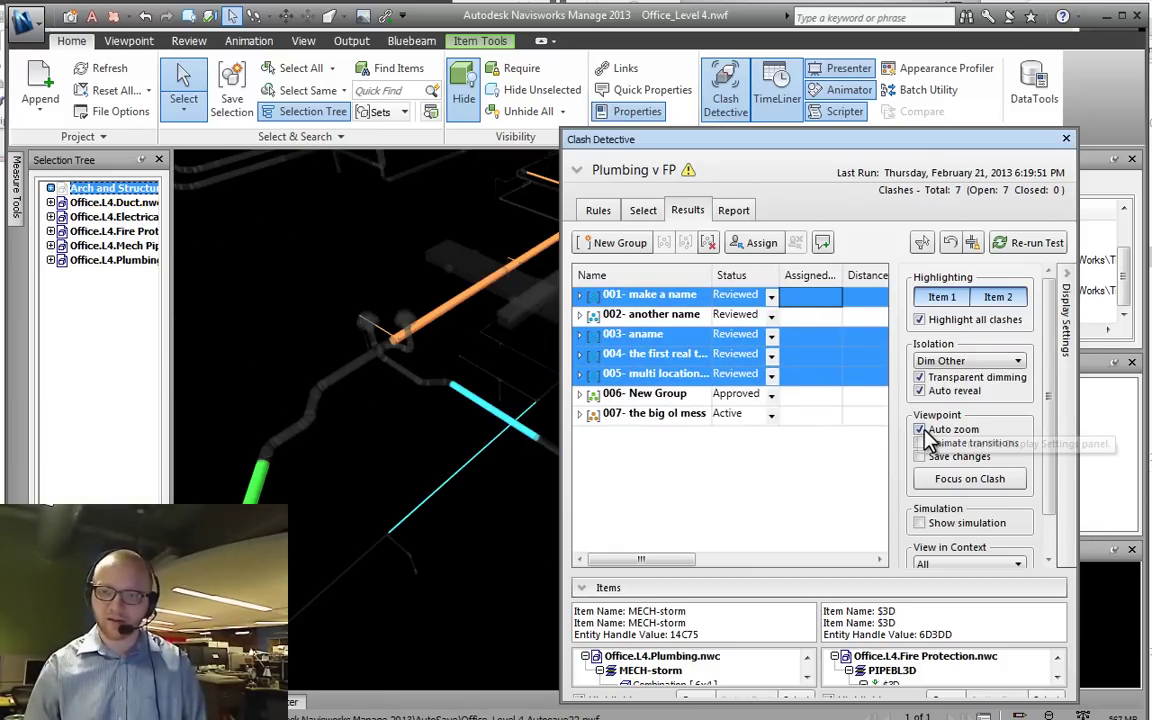
Step: Turn off automatic zooming to clashes in the viewpoint settings and bring the clashing pipes into view
click(919, 430)
scroll(518, 450, down, 5)
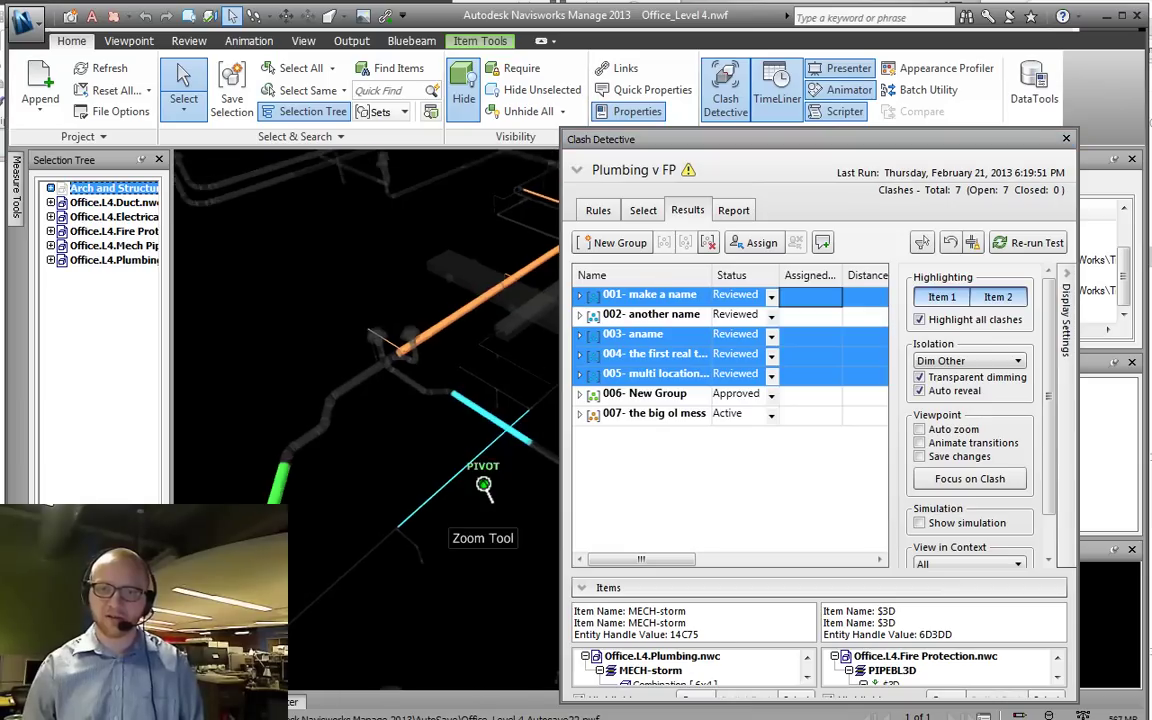
middle_drag(476, 432, 307, 434)
scroll(300, 432, down, 2)
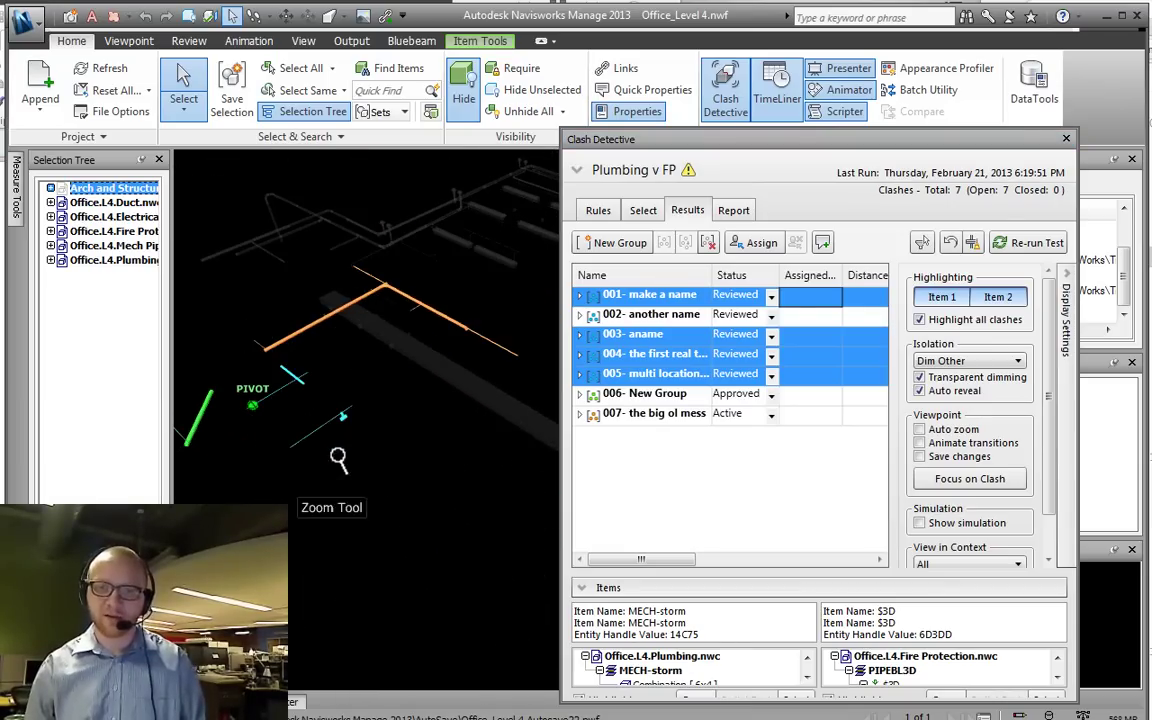
Step: Assign the selected clash groups 001, 003, 004 and 005 to Fire Protection
right_click(813, 297)
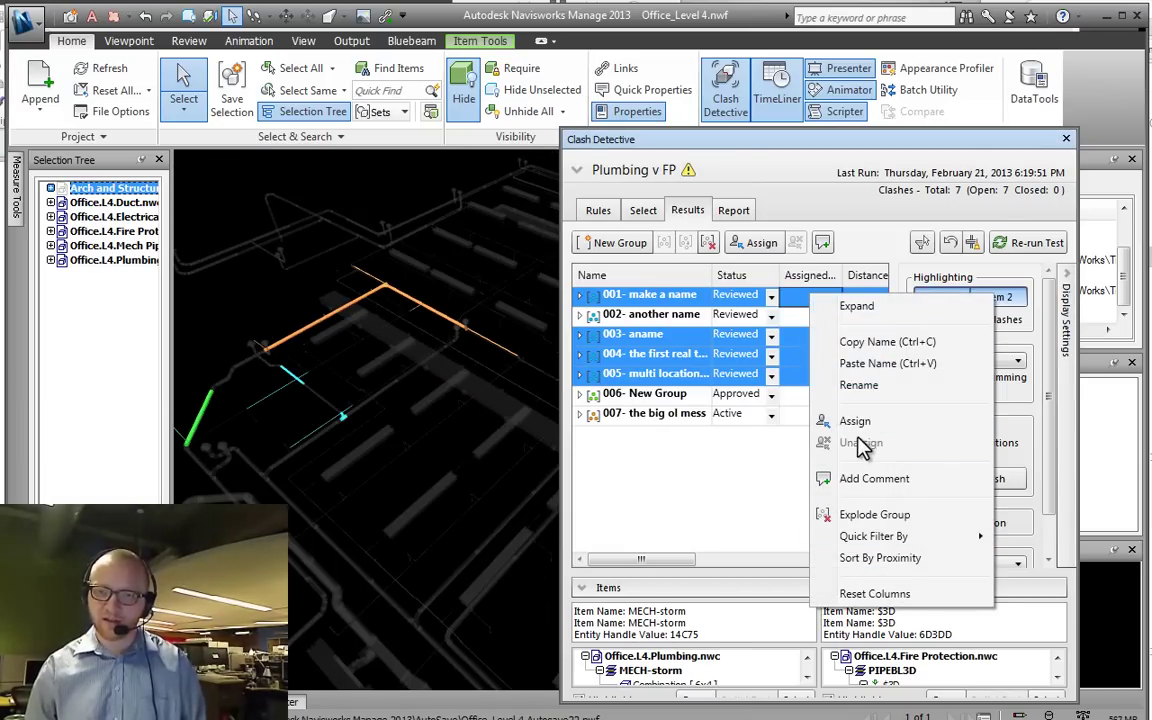
click(853, 422)
text(F)
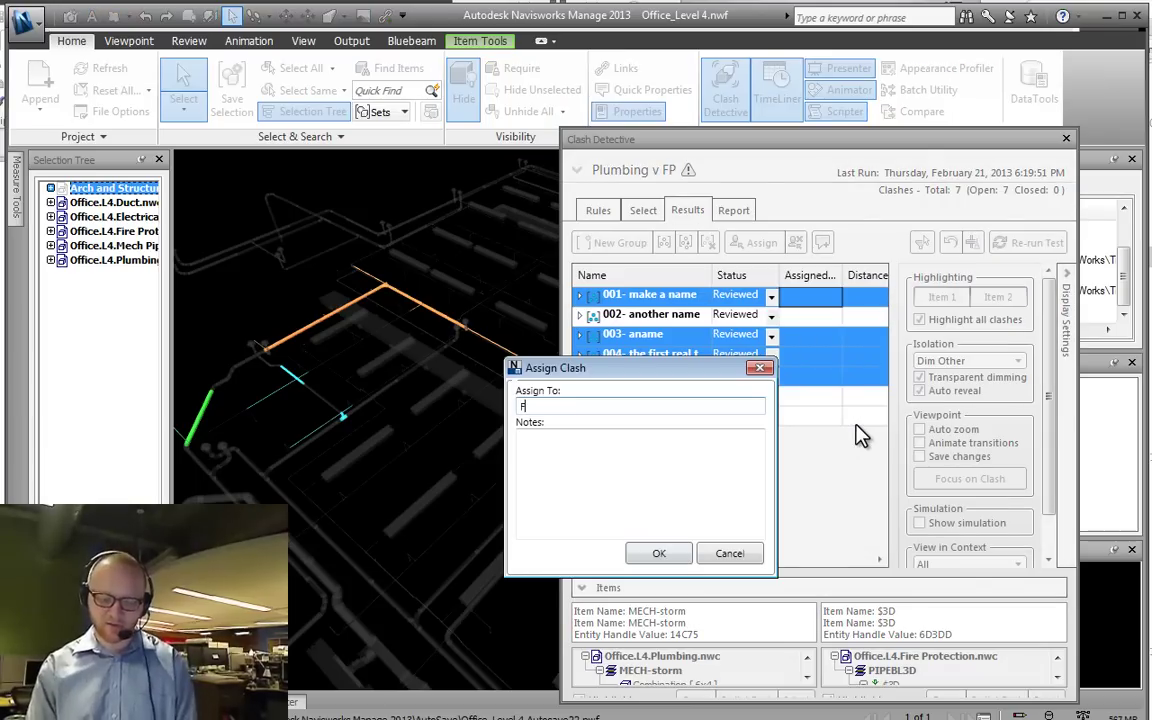
text(ire Protection)
key(Return)
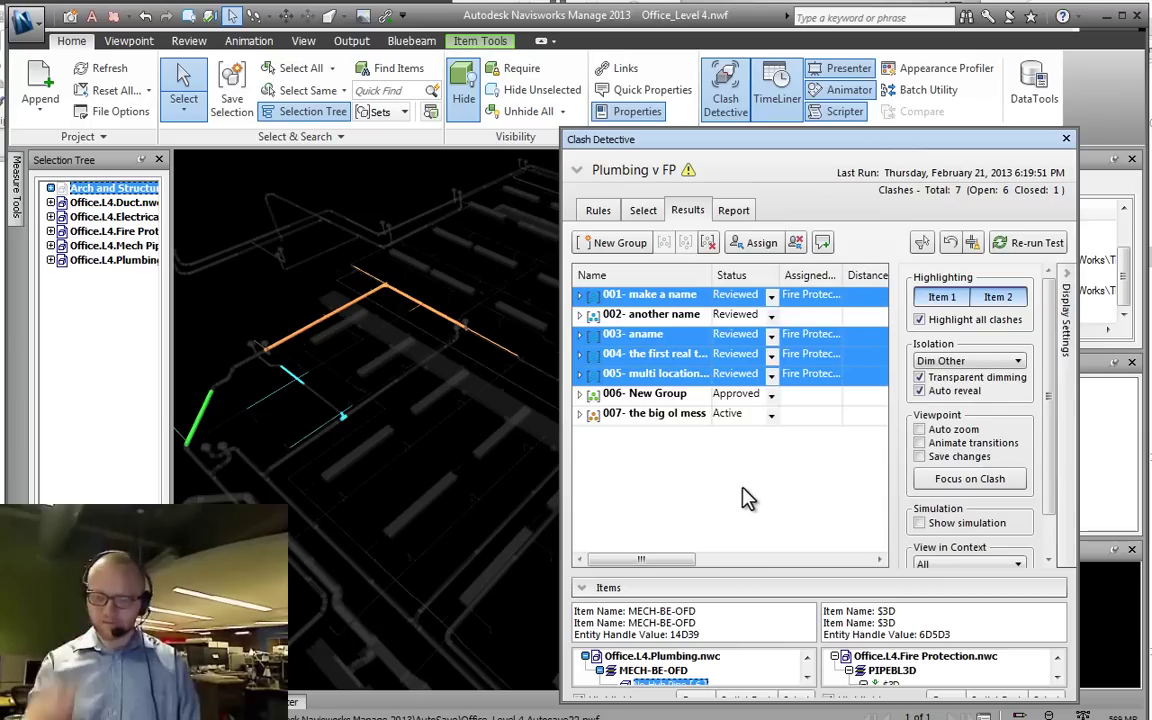
Step: Assign clash groups 002, 006 and 007 to Plumbing
click(799, 316)
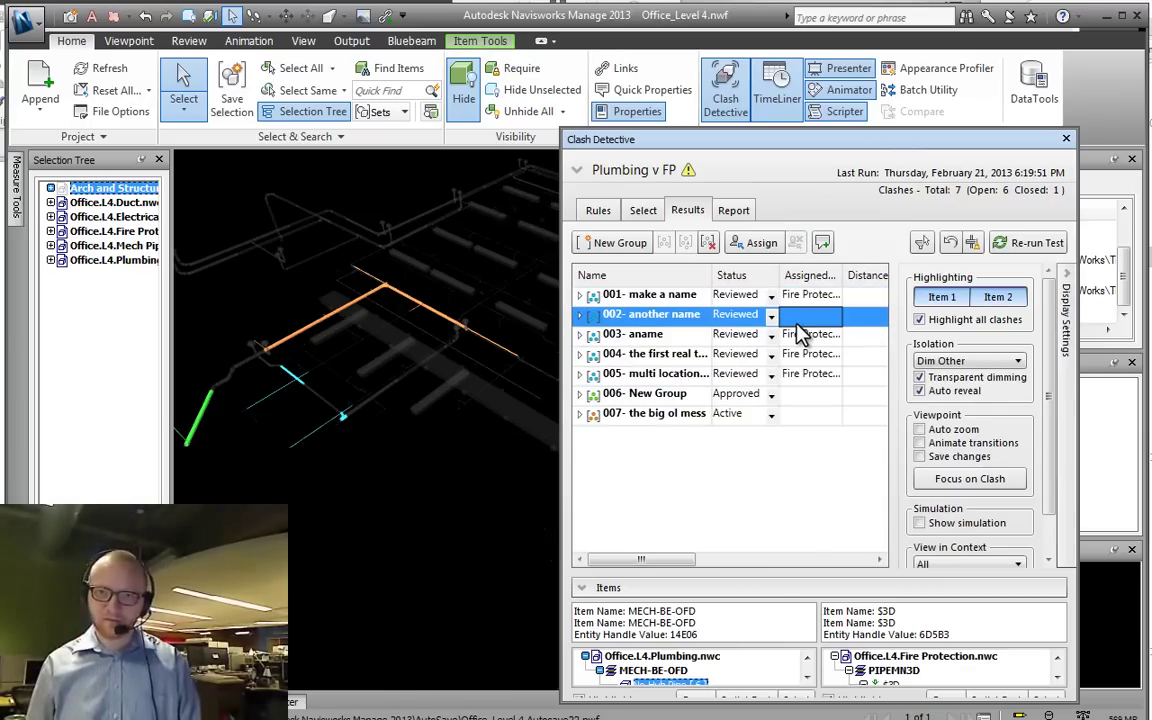
ctrl+click(812, 395)
ctrl+click(812, 413)
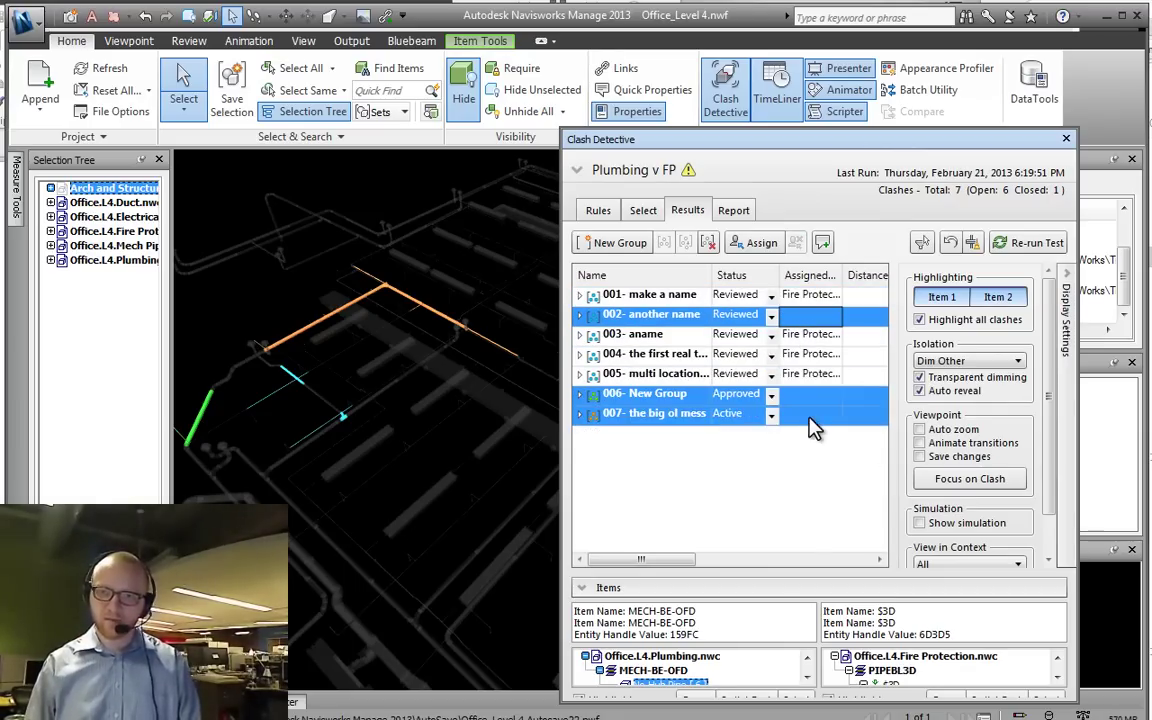
click(748, 245)
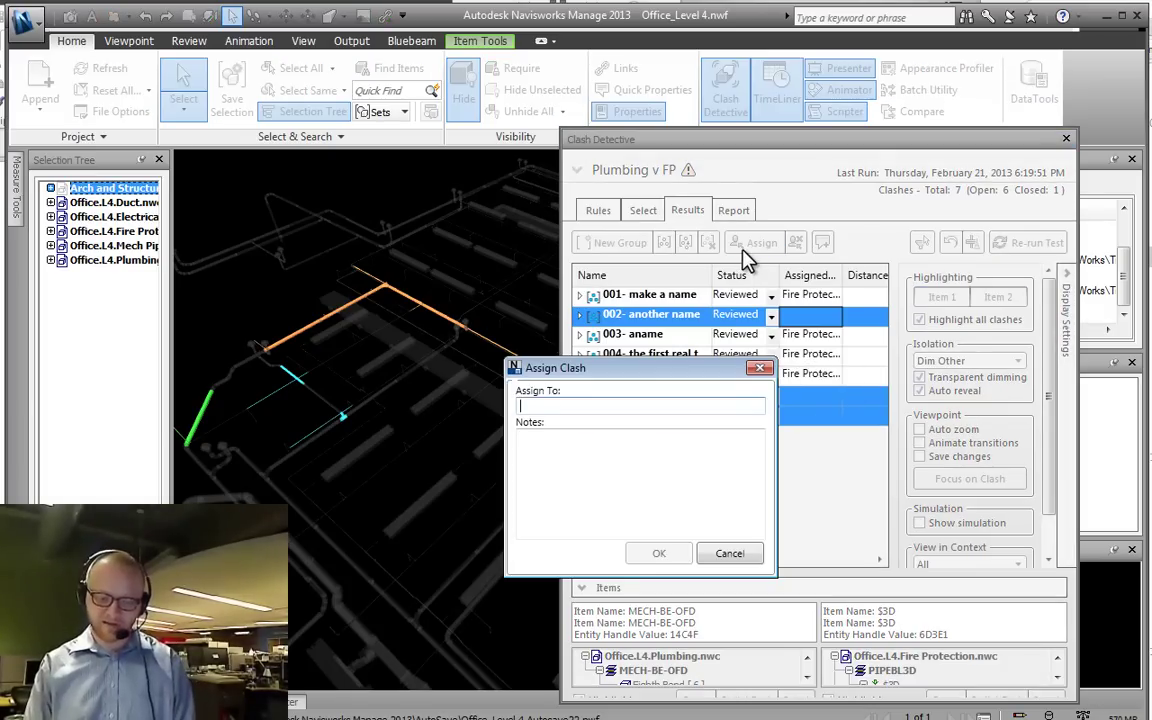
text(Plumbing)
click(662, 553)
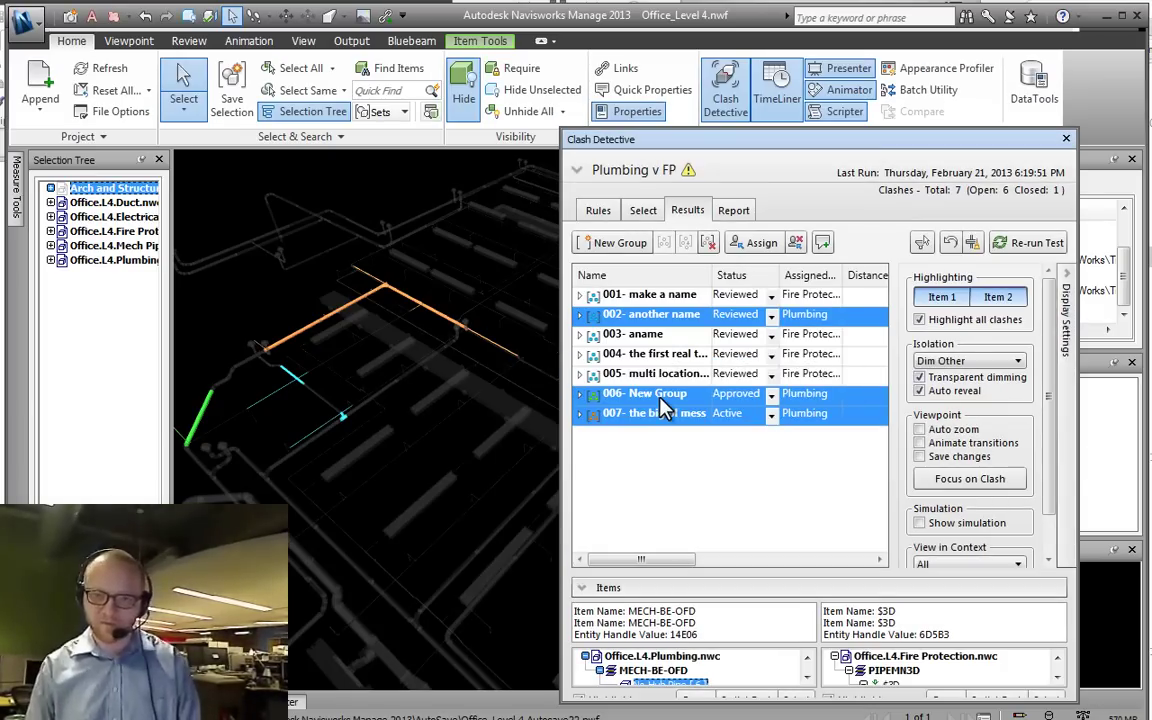
Step: Try sorting the clash groups by assignee and status, and return them to ascending name order
click(745, 354)
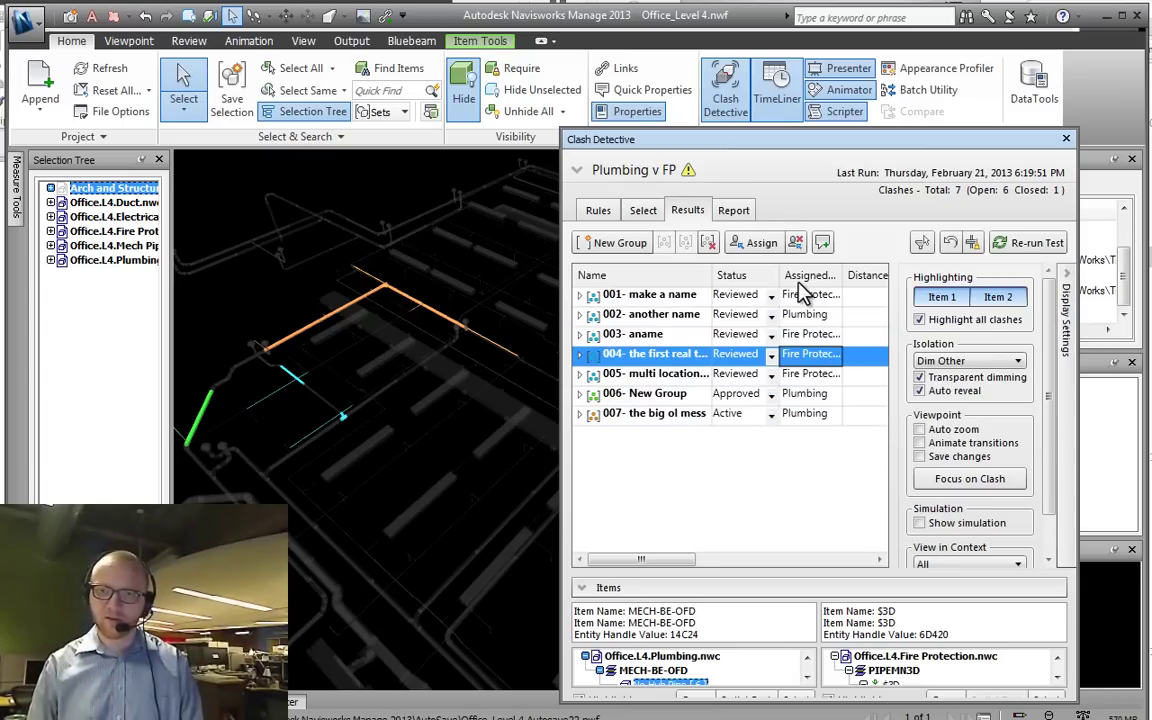
click(805, 277)
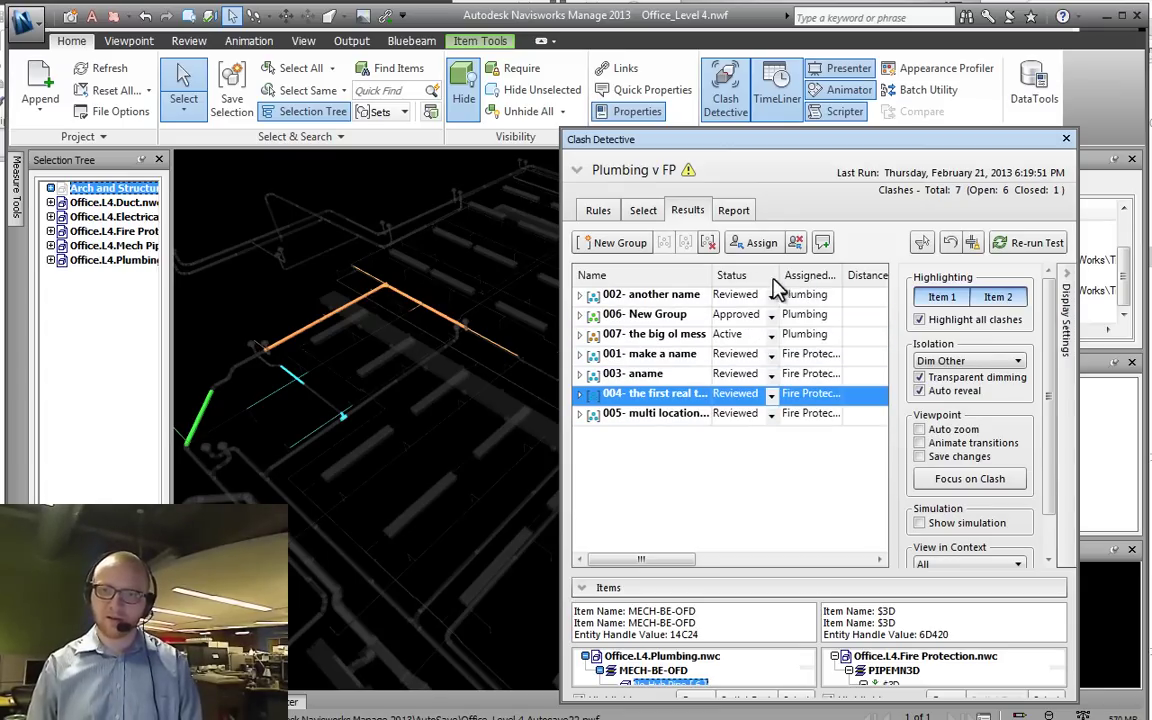
click(766, 276)
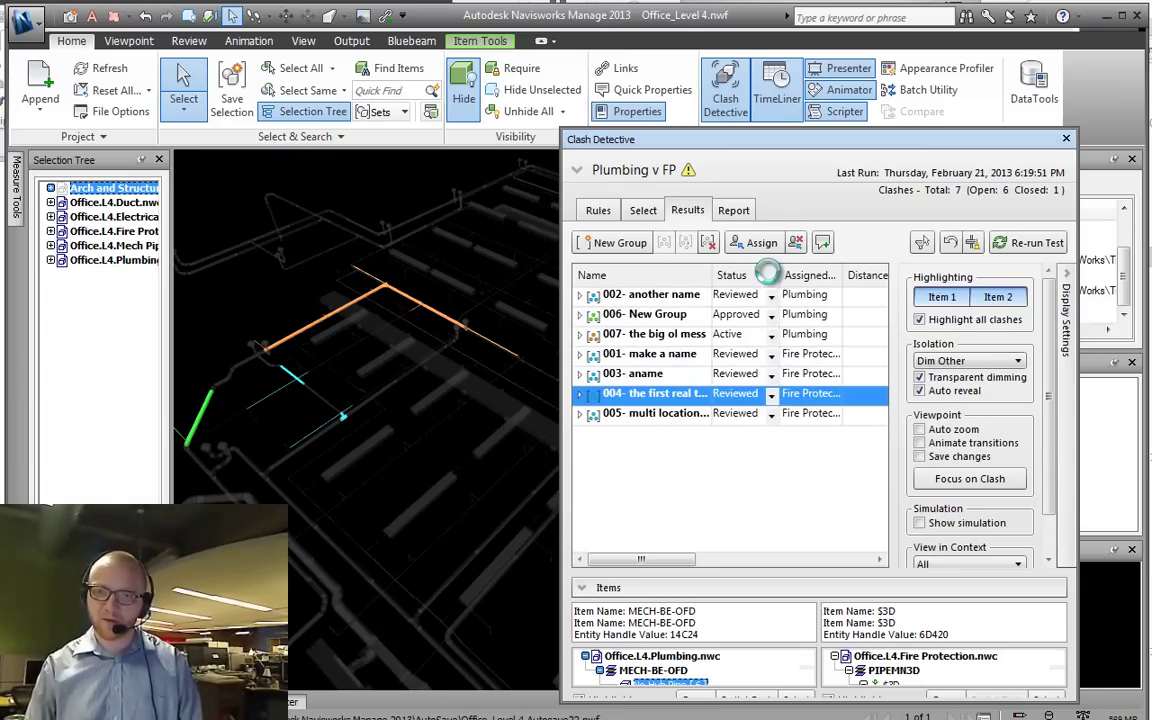
click(637, 276)
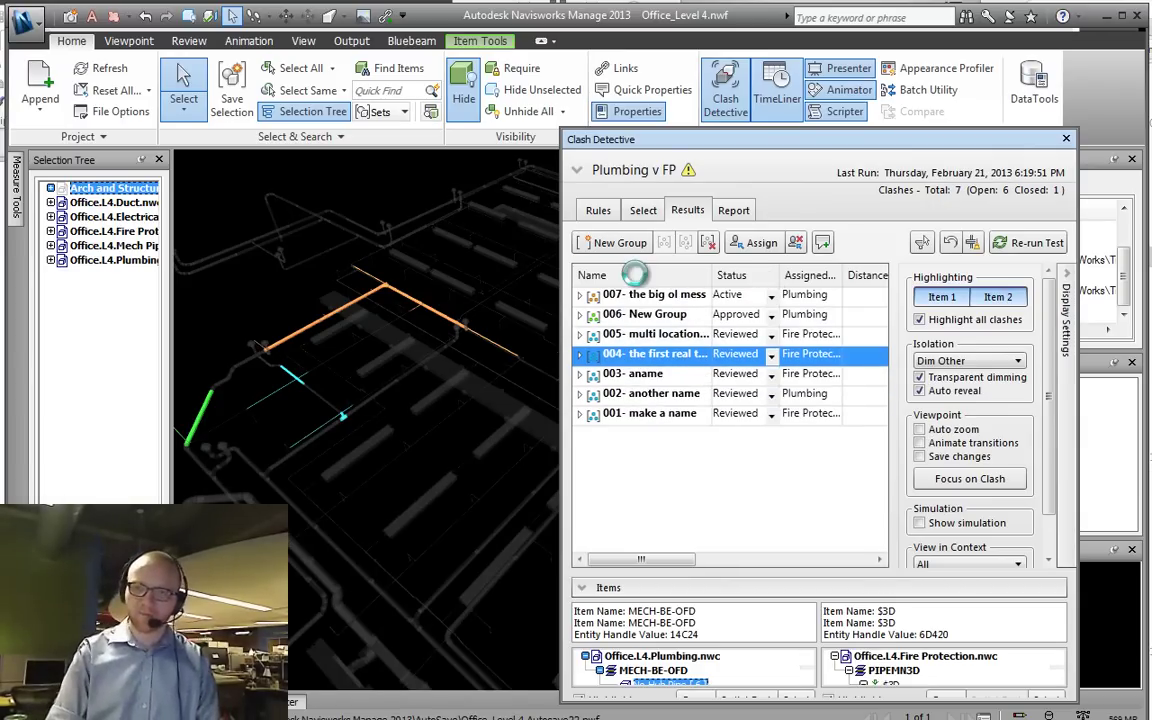
click(638, 279)
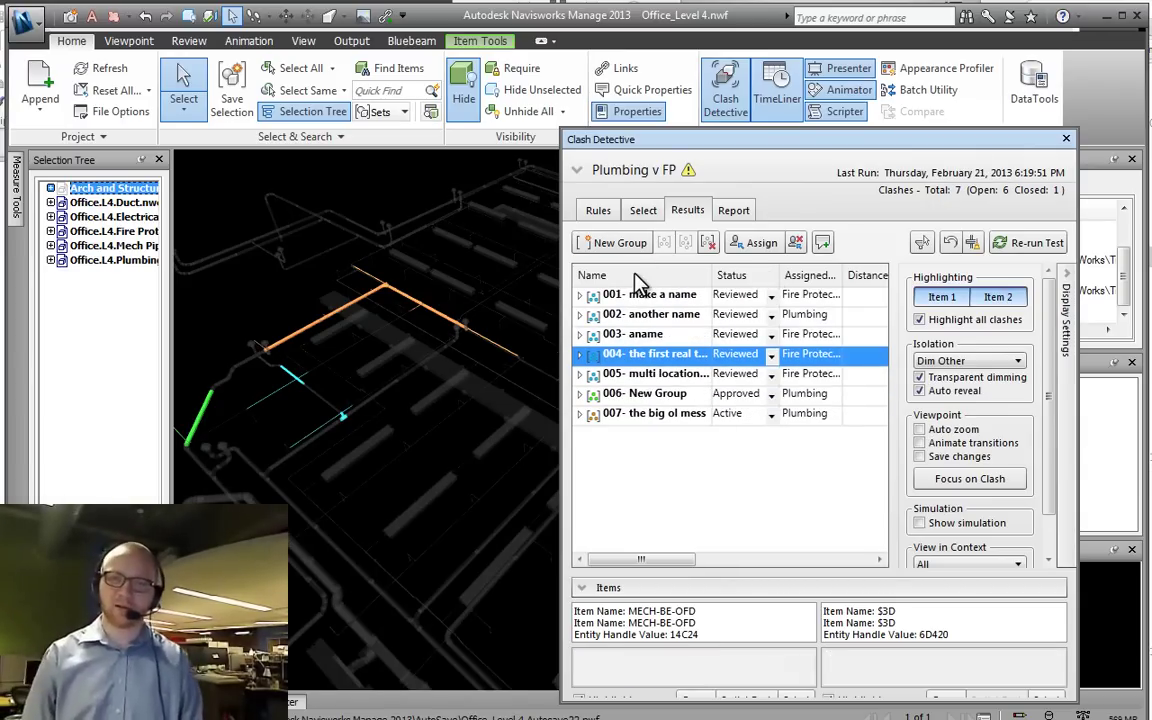
click(638, 278)
click(592, 276)
Step: Examine where the highlighted clashes lie across the whole Level 4 model
middle_drag(407, 448, 399, 437)
scroll(399, 489, down, 5)
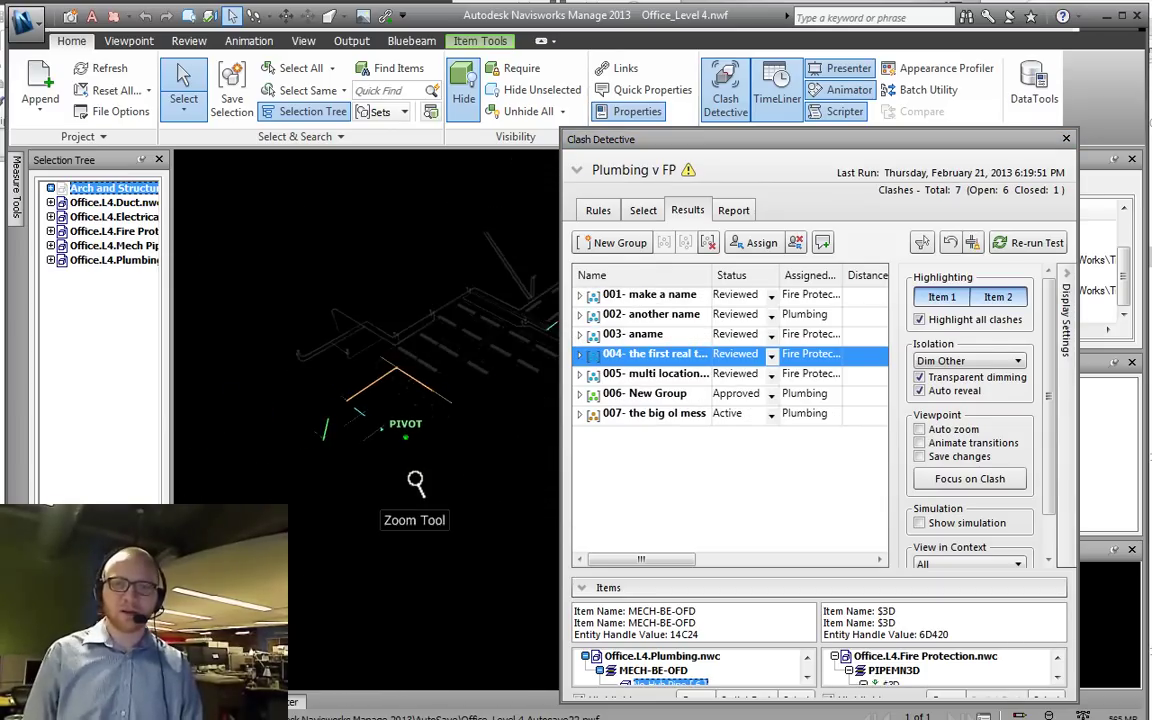
middle_drag(415, 540, 324, 476)
scroll(460, 535, down, 3)
middle_drag(486, 489, 334, 411)
scroll(336, 416, down, 3)
shift+middle_drag(391, 535, 386, 514)
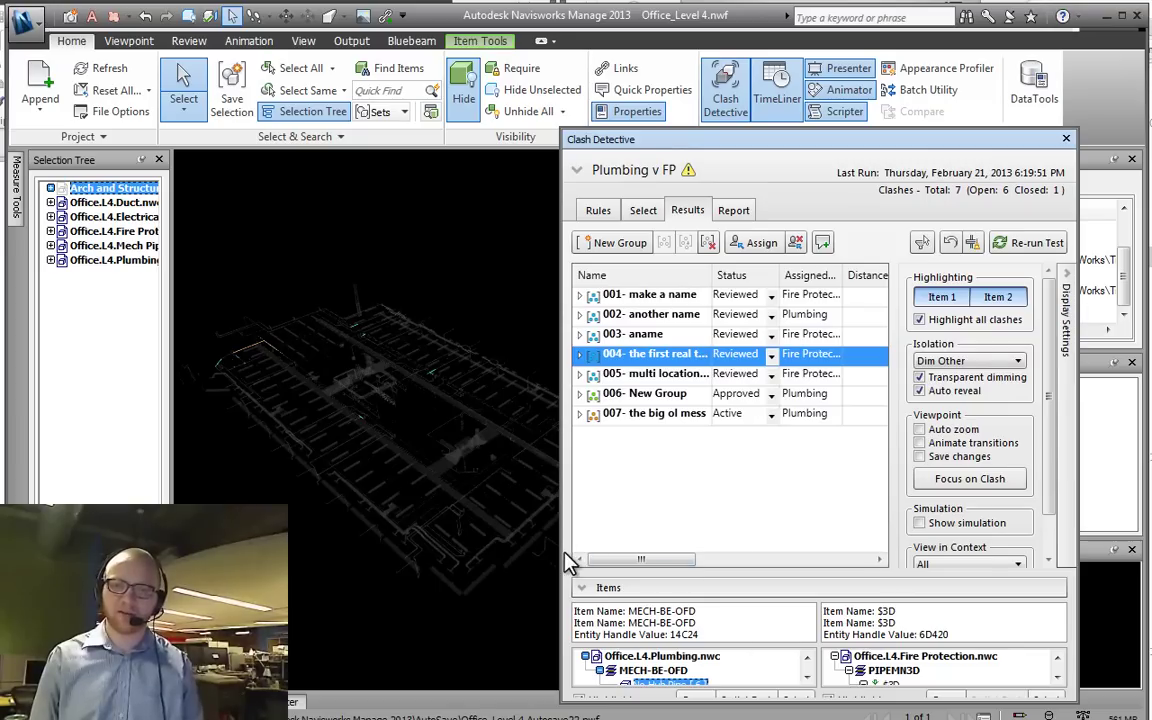
Step: Widen the Clash Detective window and compare the test's Selection A and B files with its clash results
drag(560, 555, 285, 550)
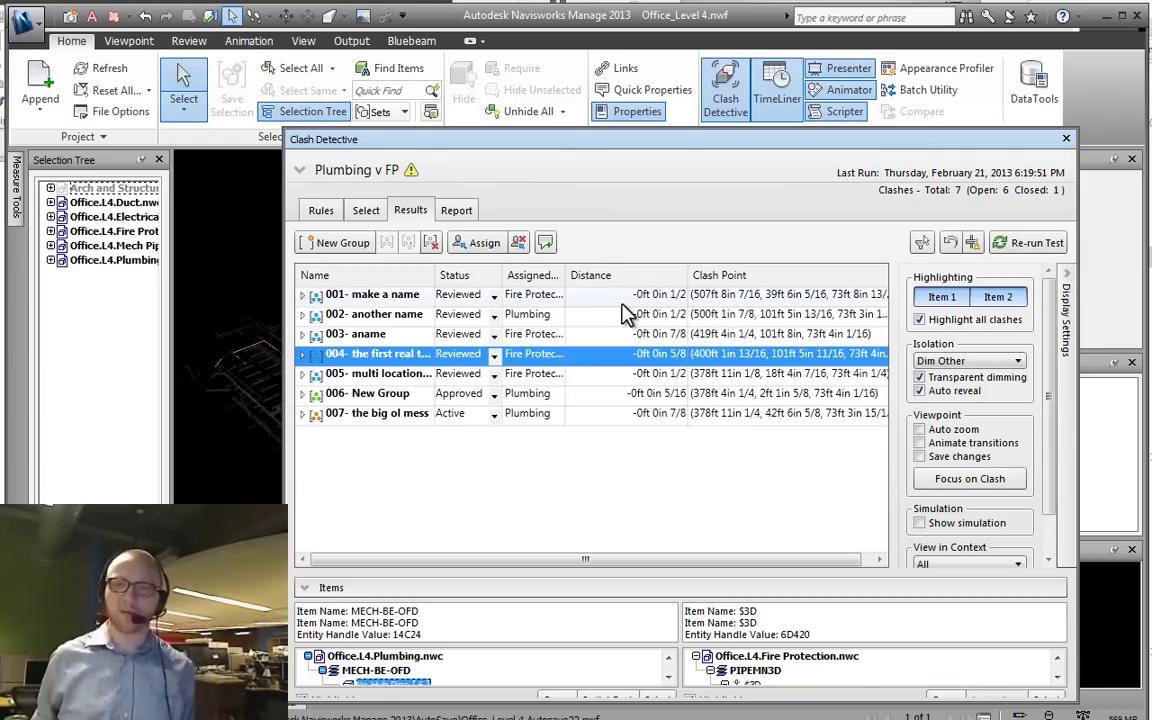
click(366, 210)
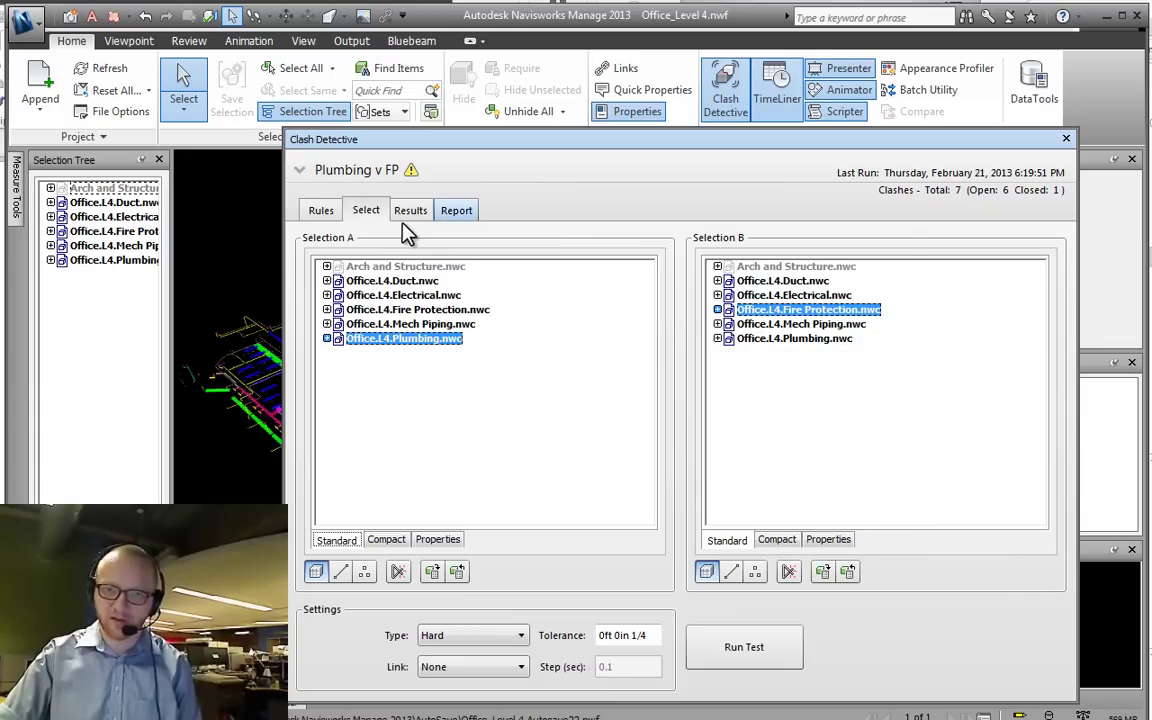
click(408, 212)
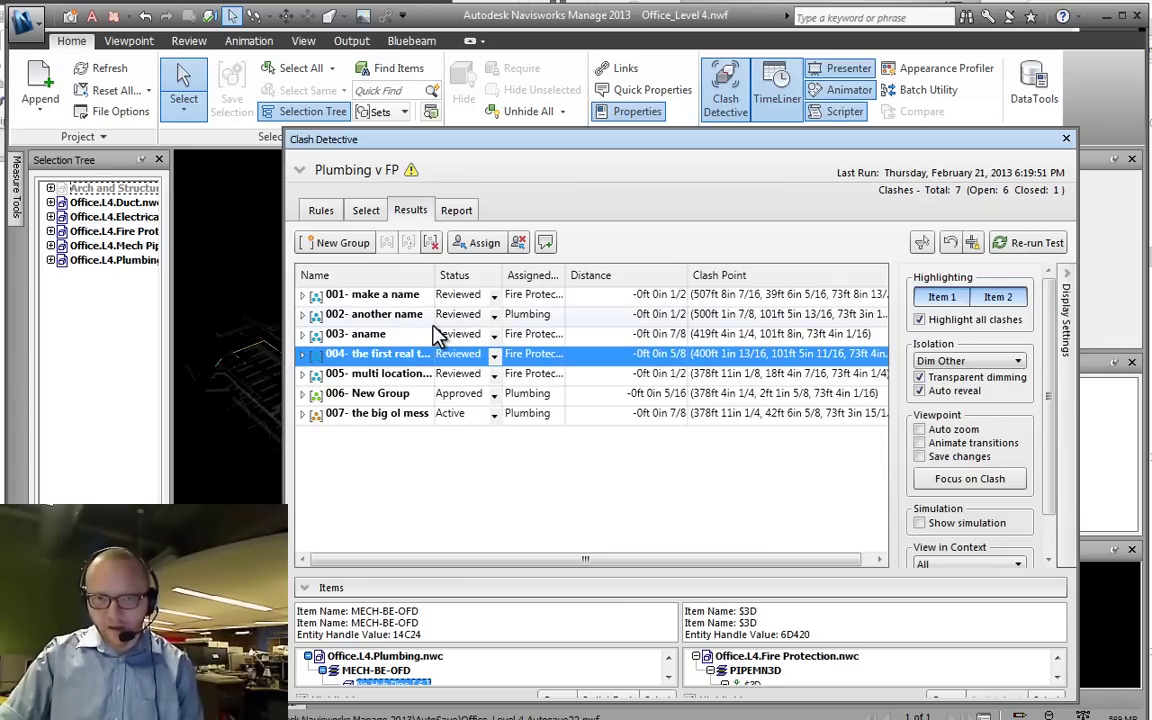
click(366, 212)
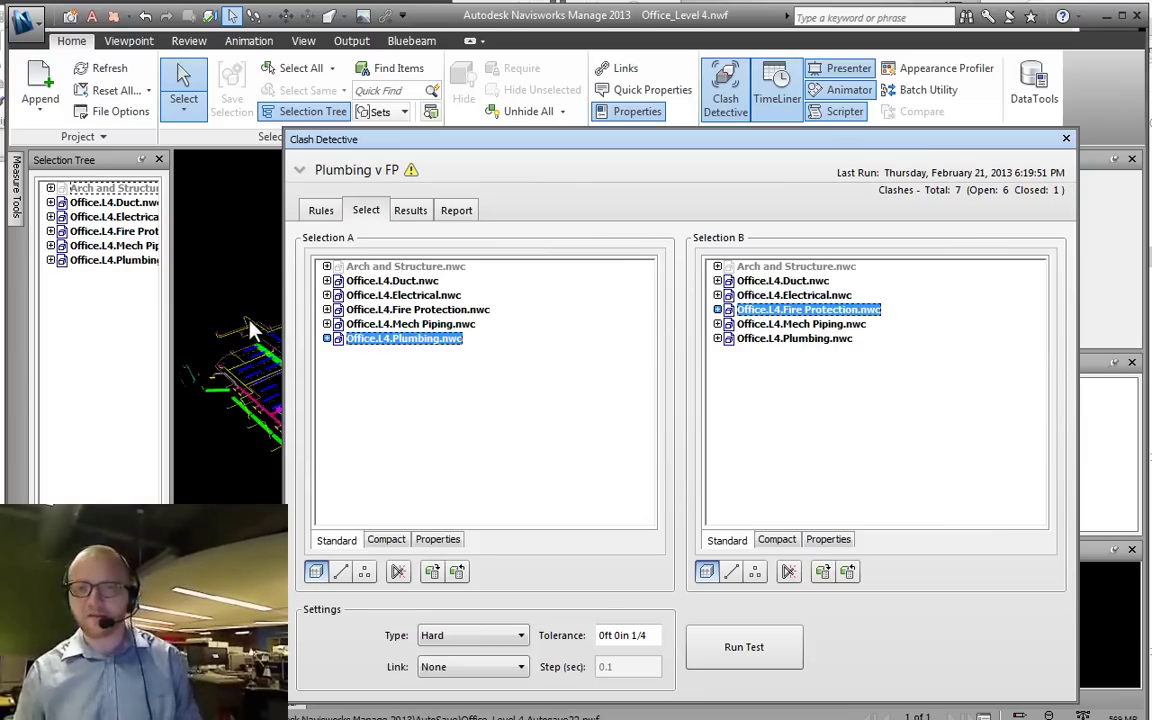
click(410, 212)
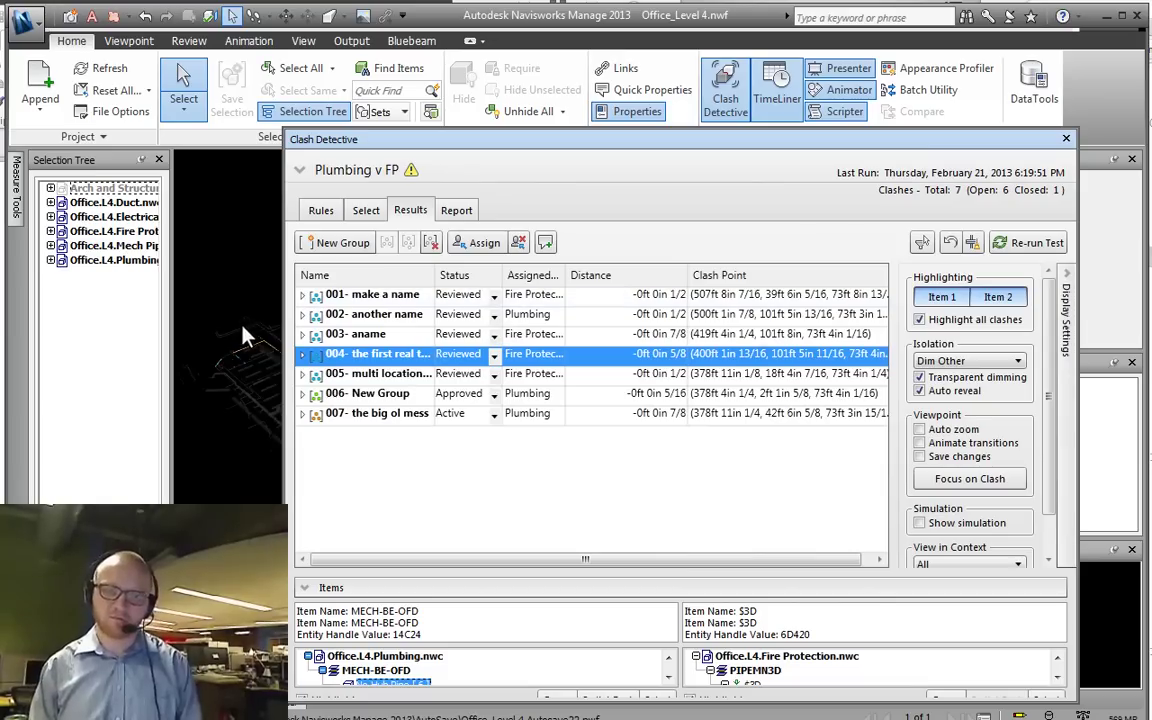
Step: Reposition and narrow the Clash Detective window to uncover more of the model
drag(357, 148, 412, 138)
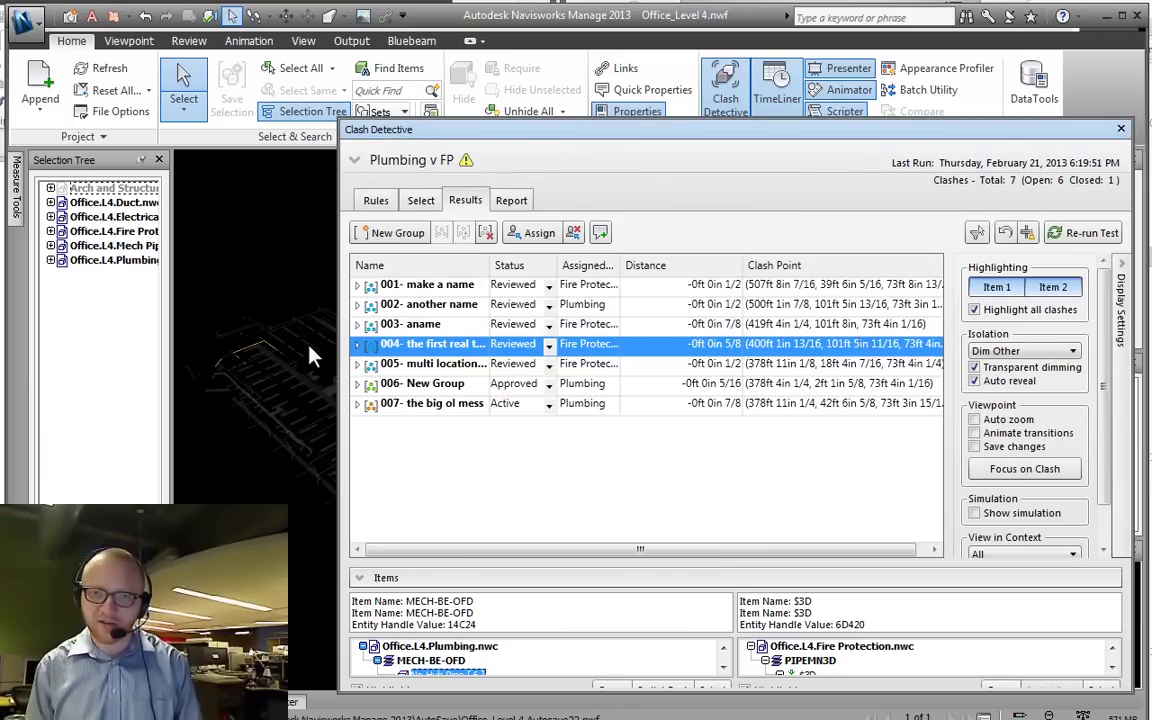
drag(340, 369, 535, 340)
right_click(668, 268)
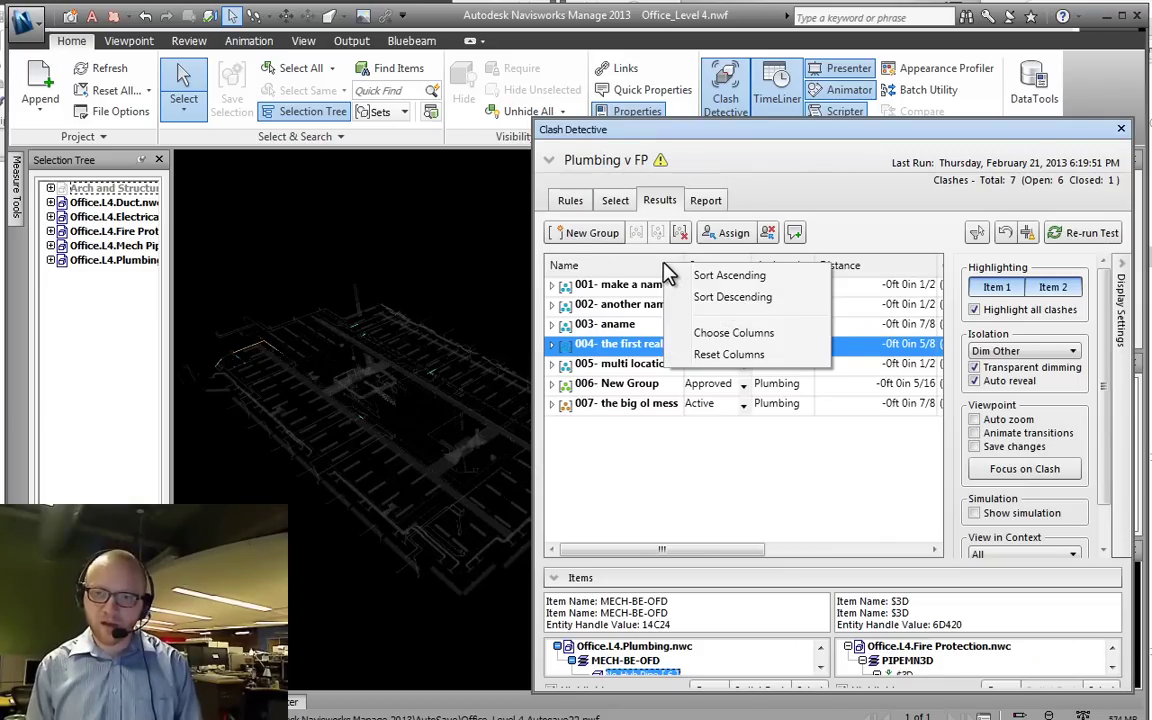
click(833, 235)
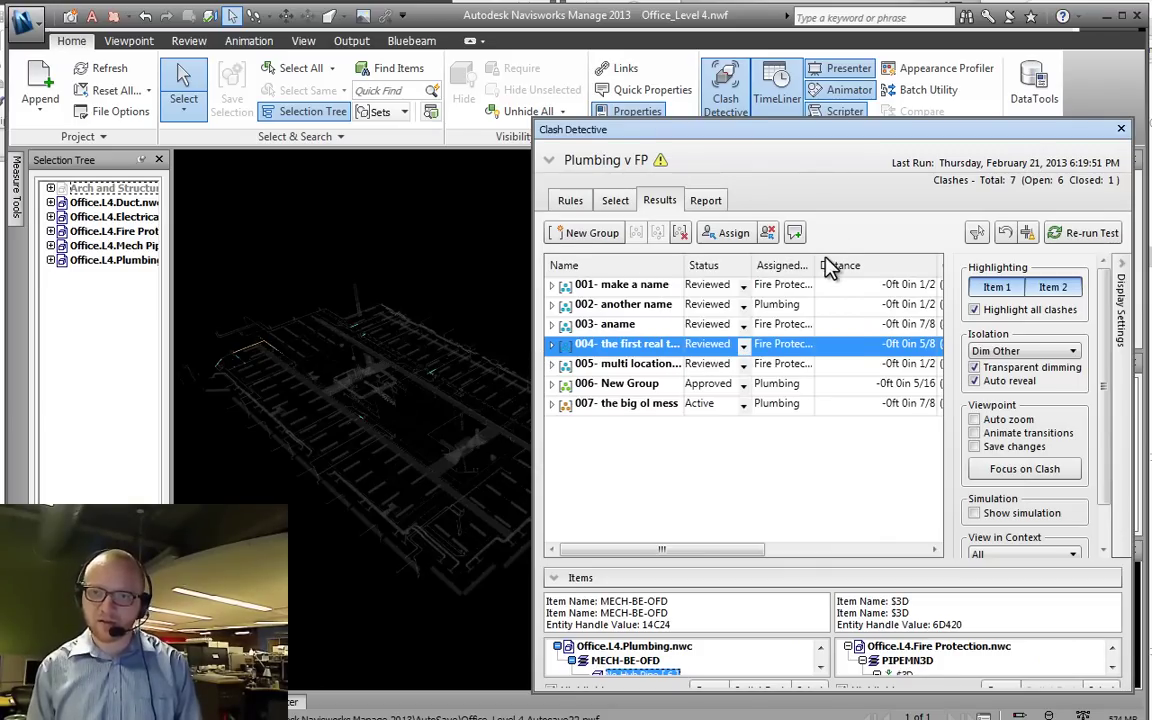
right_click(828, 272)
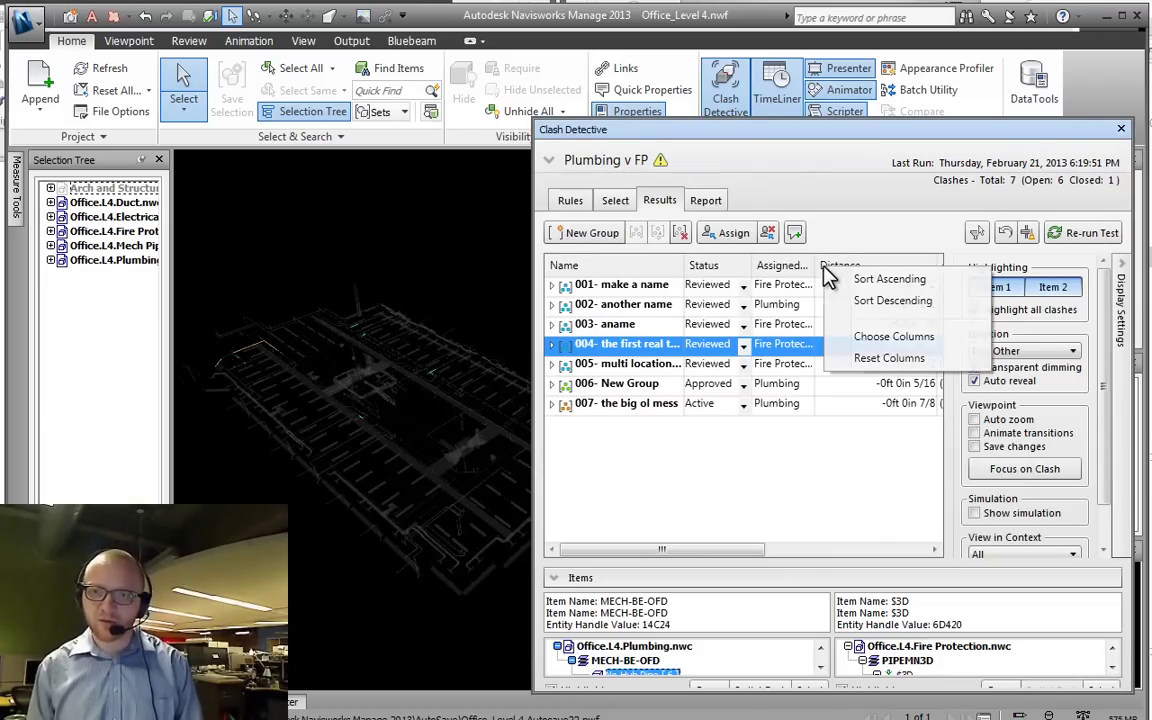
click(766, 236)
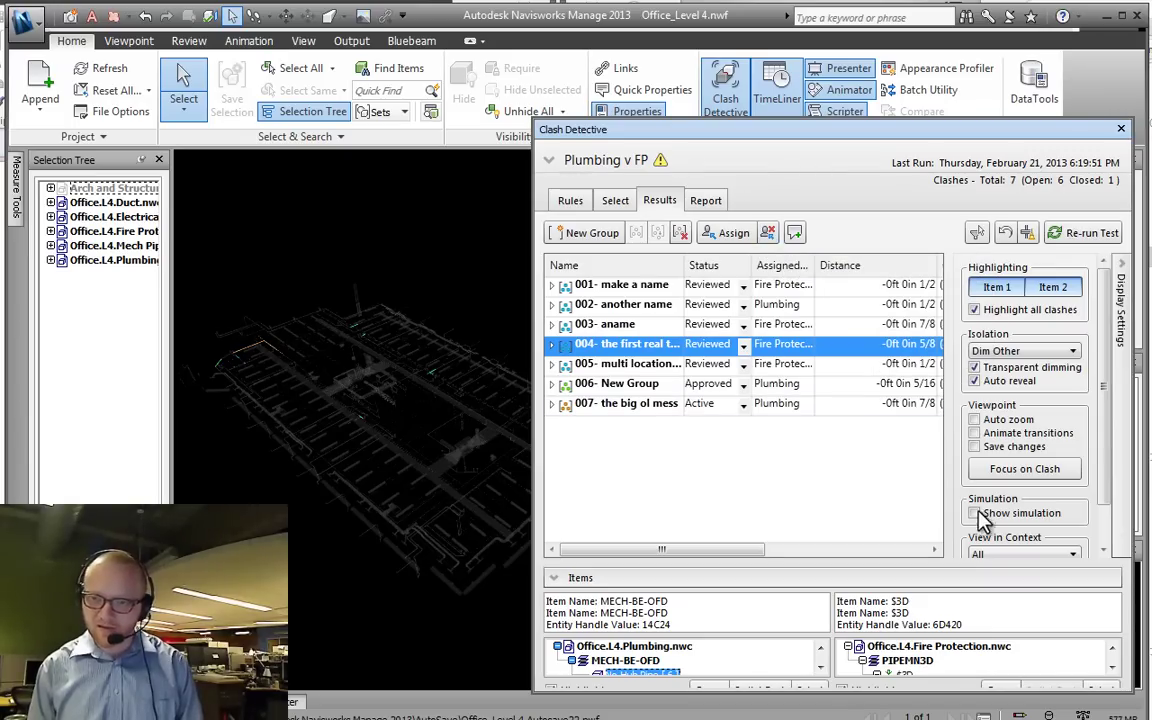
Step: Narrow the Distance column to bring the Clash Point column into view, and select clash groups 002 and 007
drag(936, 273, 875, 284)
click(876, 284)
right_click(738, 308)
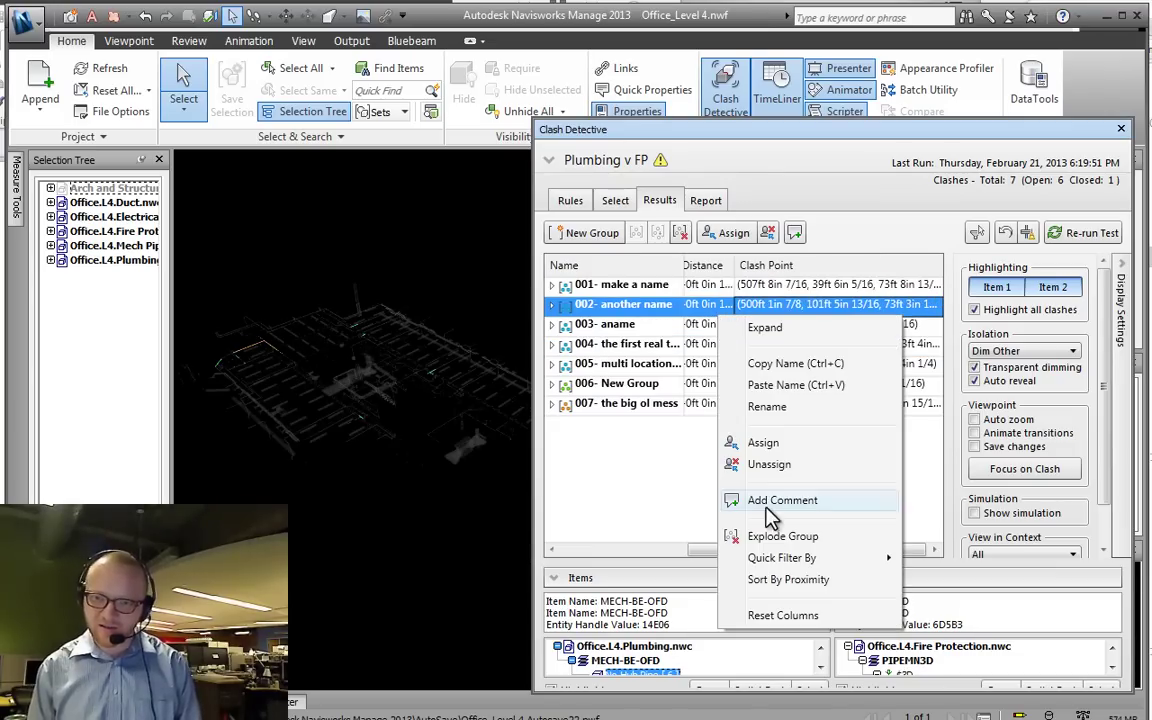
right_click(664, 262)
click(641, 499)
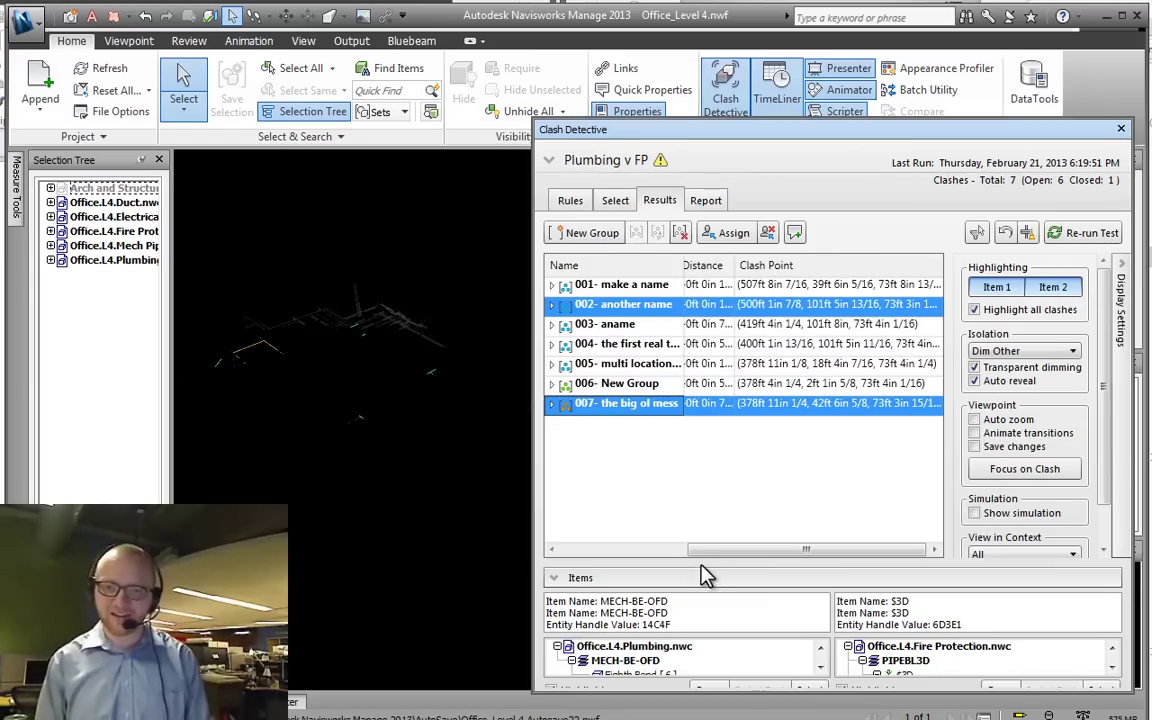
Step: Sort the Plumbing v FP clash groups by proximity to group 003- aname
drag(705, 549, 578, 552)
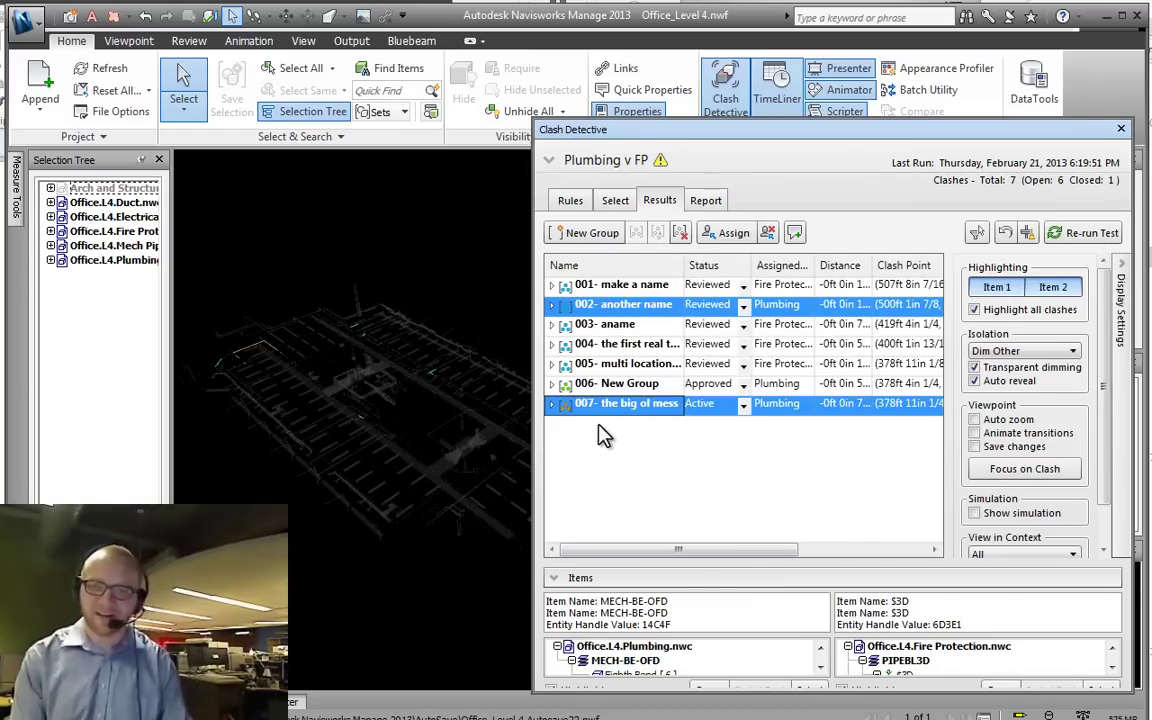
click(600, 343)
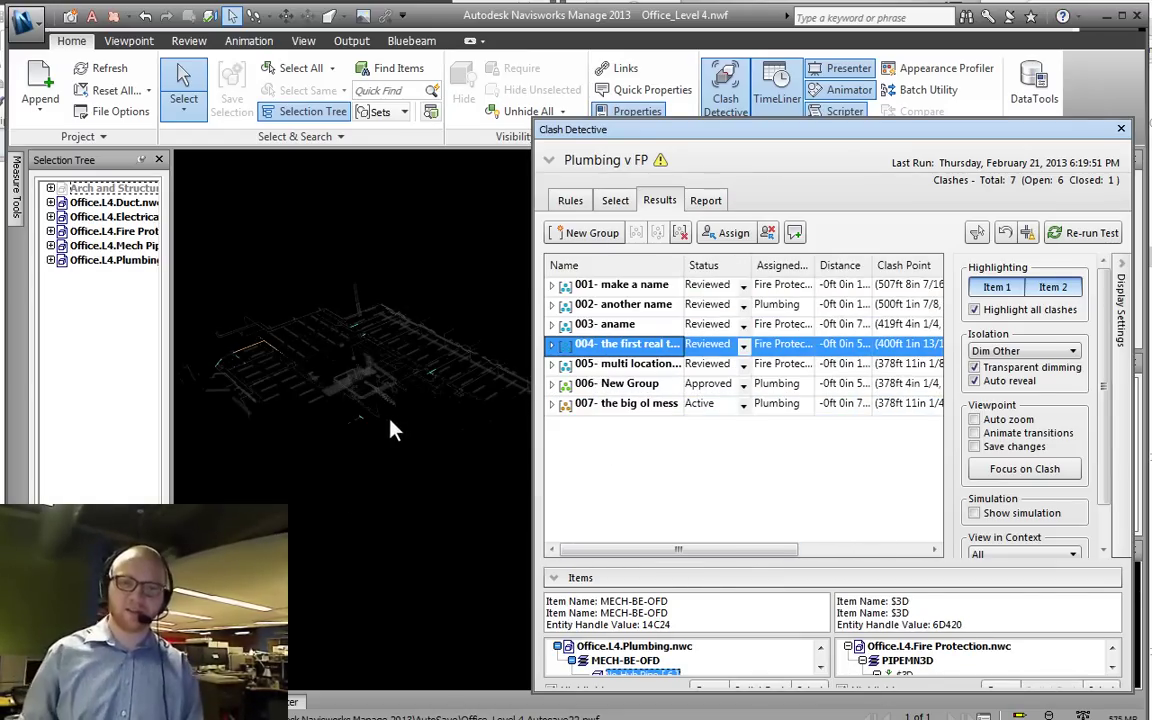
shift+middle_drag(237, 385, 420, 515)
middle_drag(220, 520, 419, 419)
scroll(420, 419, up, 5)
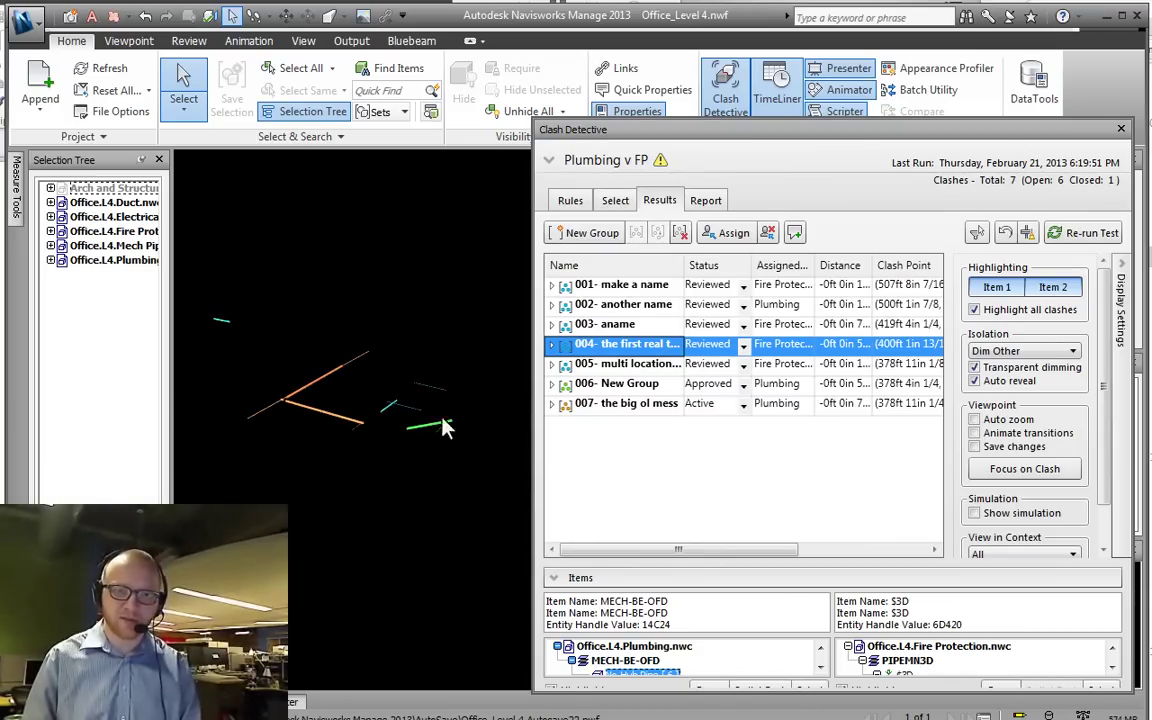
right_click(605, 322)
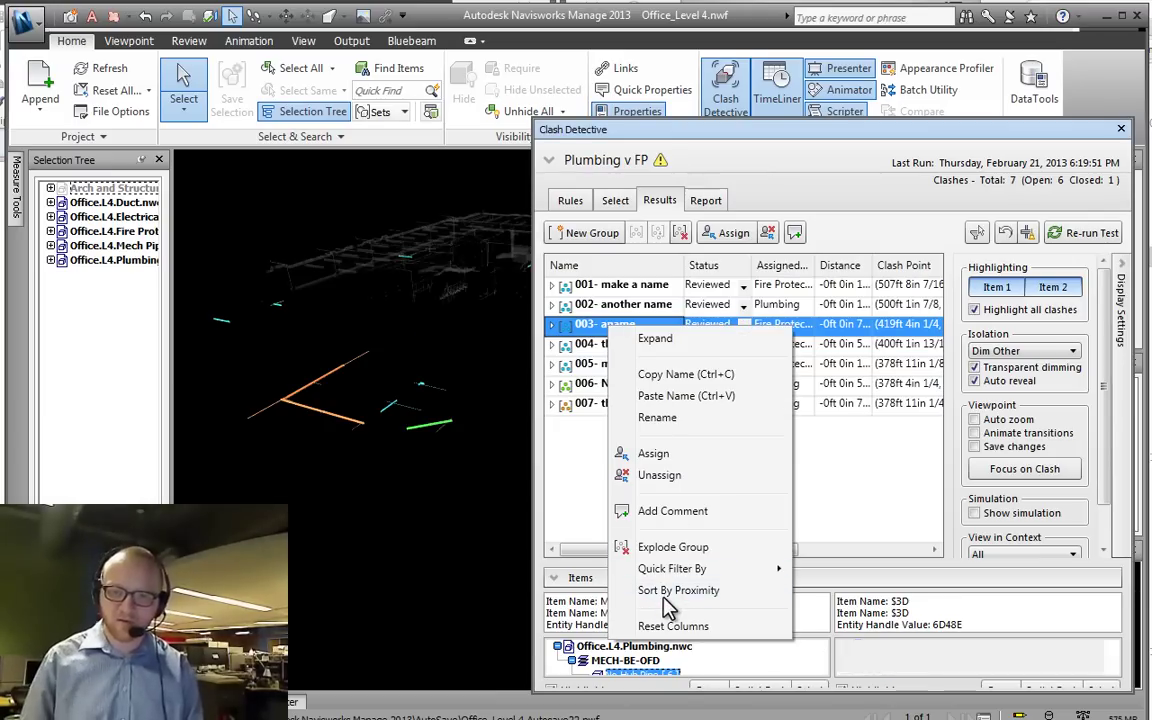
click(665, 592)
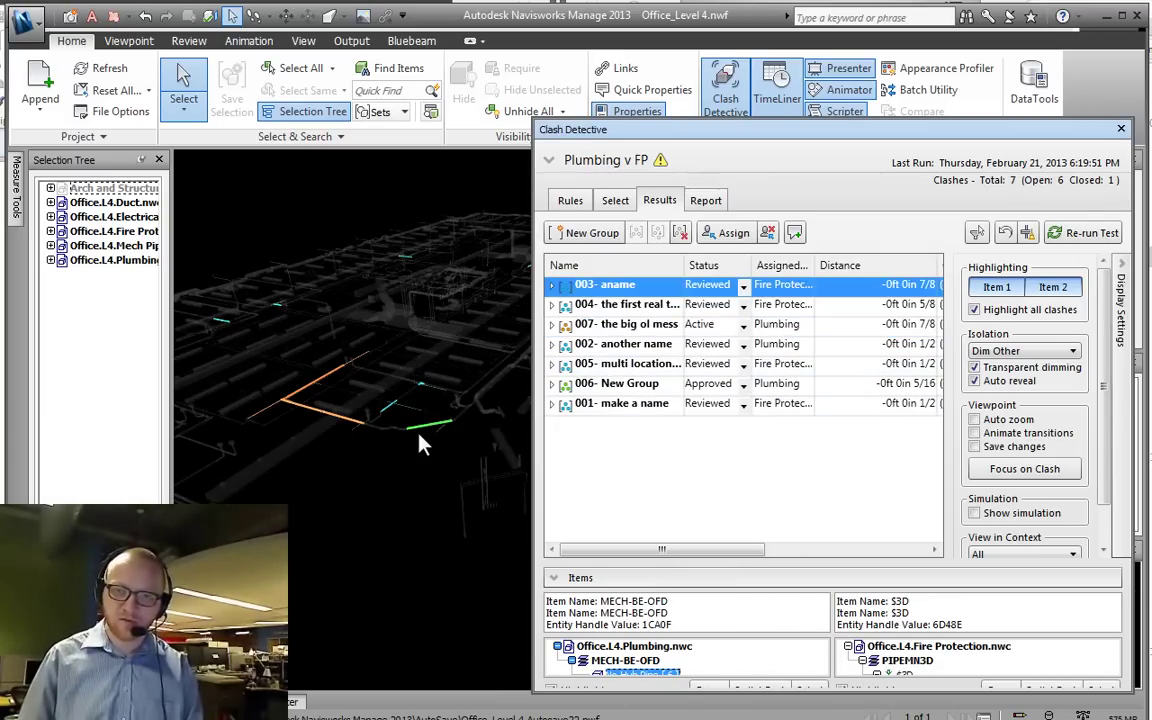
Step: Sort the clash groups by proximity to group 006- New Group instead of group 003
scroll(419, 440, up, 5)
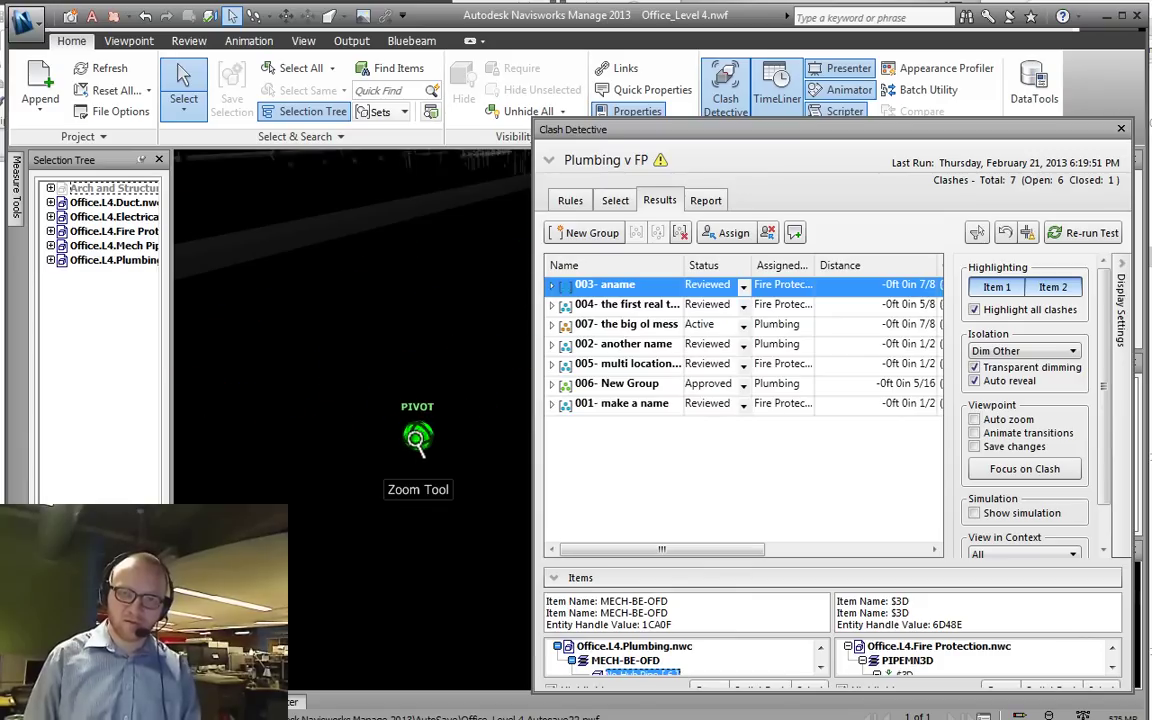
scroll(373, 435, up, 3)
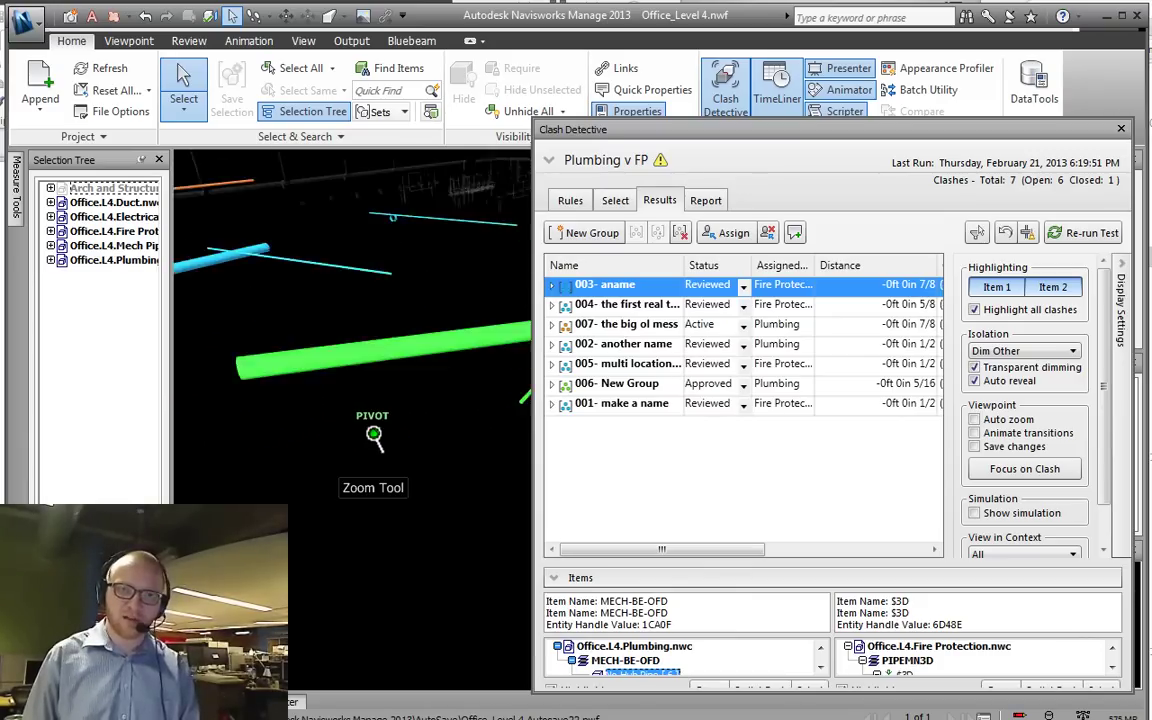
right_click(618, 287)
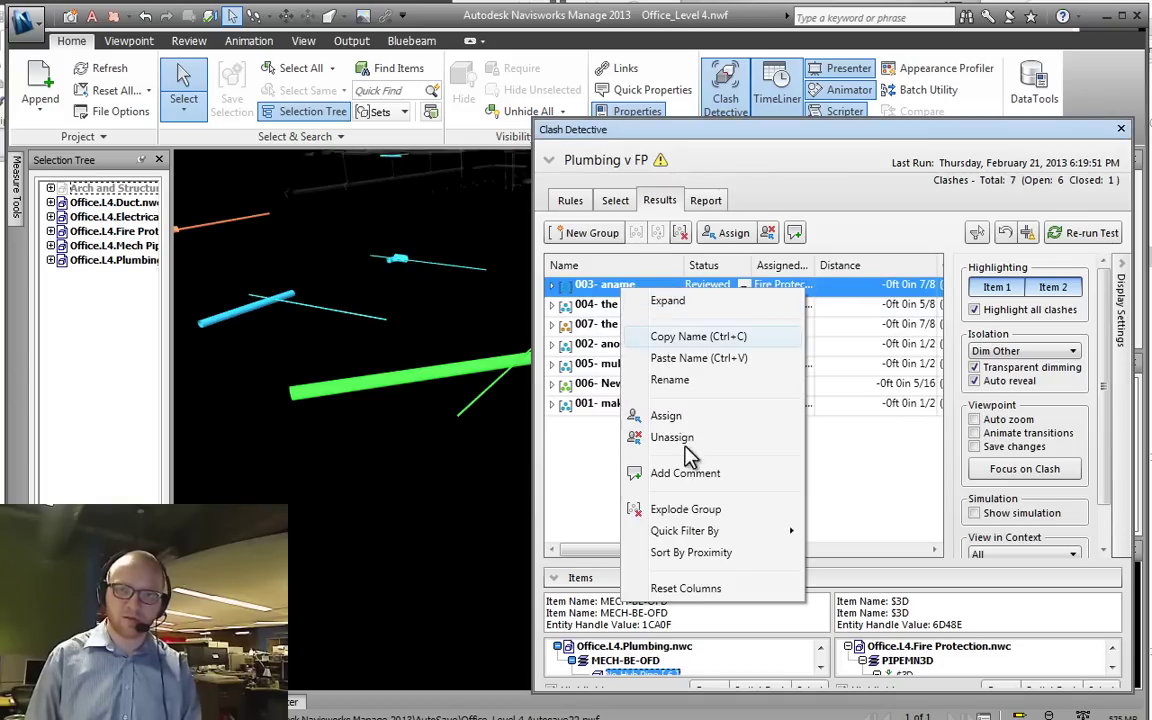
click(705, 553)
click(600, 388)
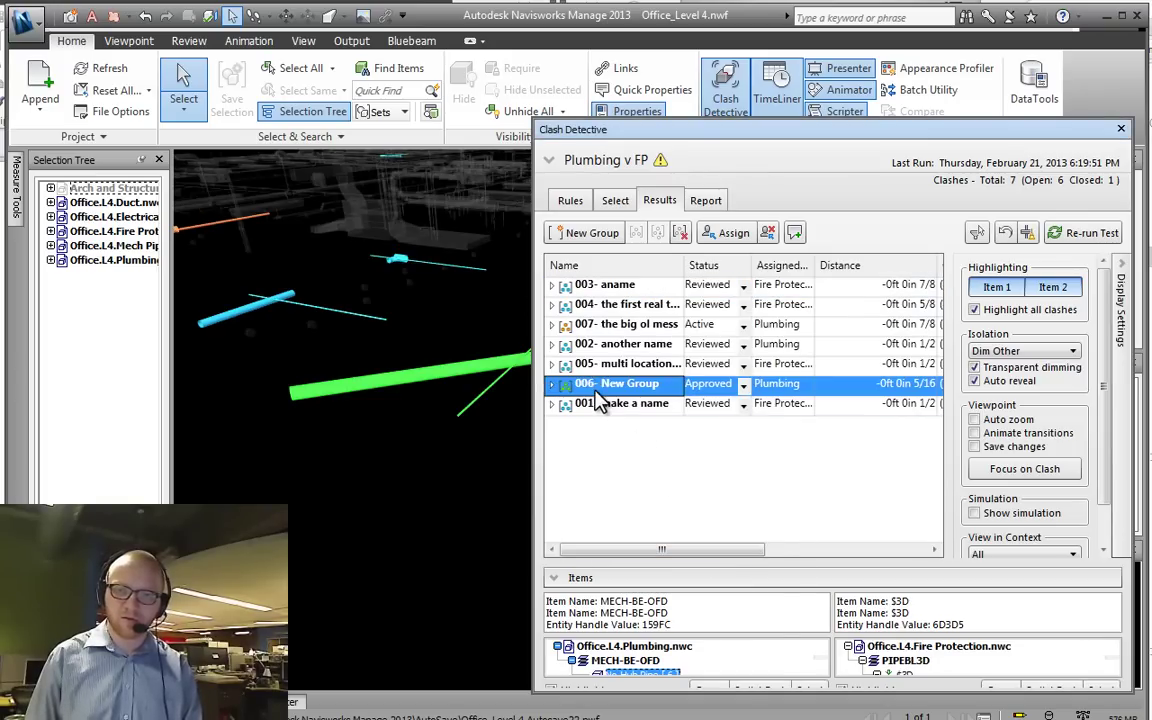
right_click(600, 389)
click(686, 656)
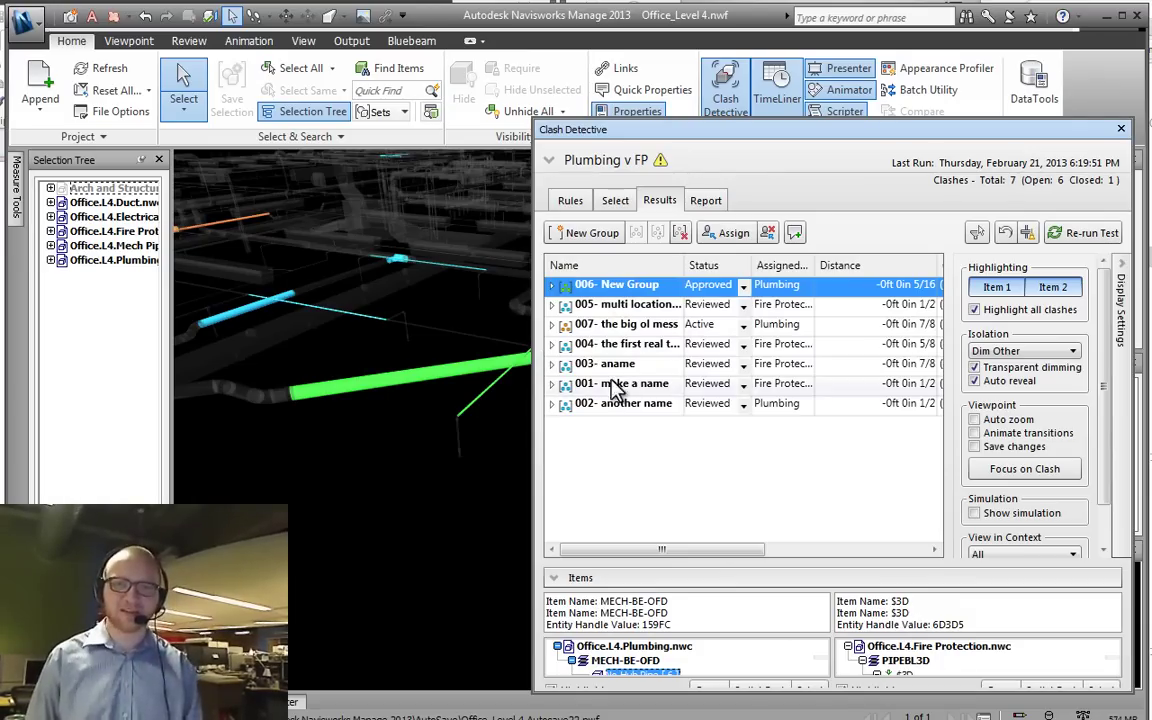
Step: Turn off highlighting of all clashes so only group 006- New Group is highlighted in the model
scroll(438, 367, down, 2)
scroll(438, 367, down, 4)
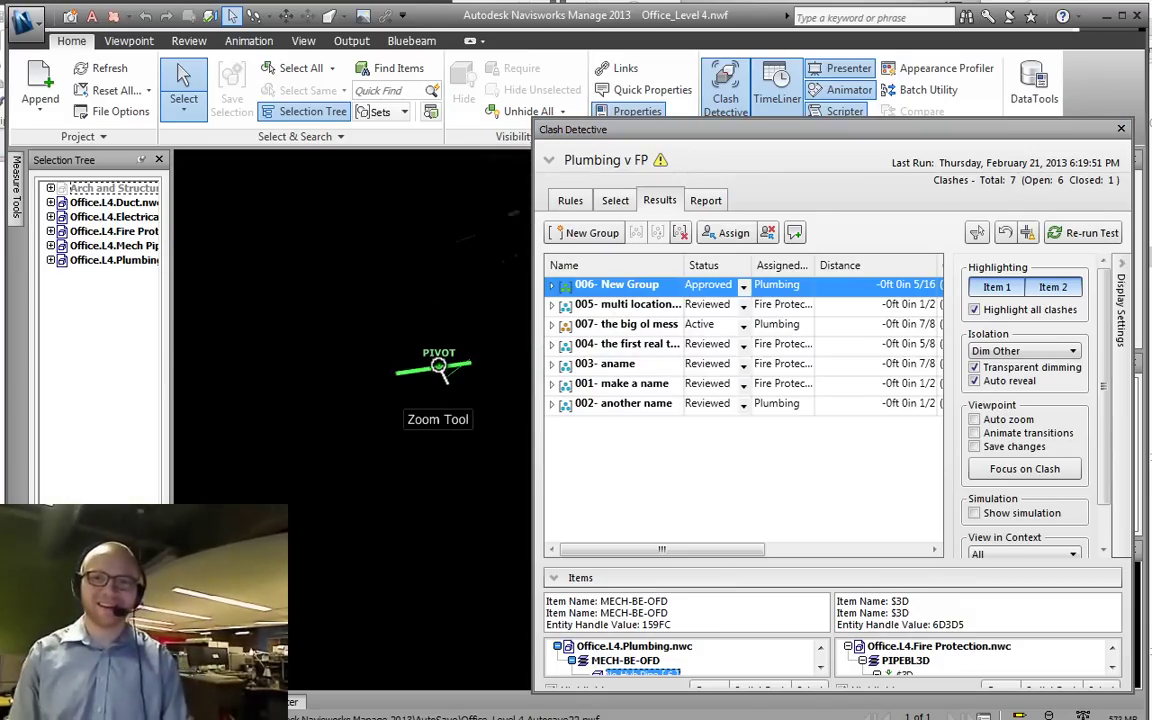
middle_drag(425, 378, 470, 386)
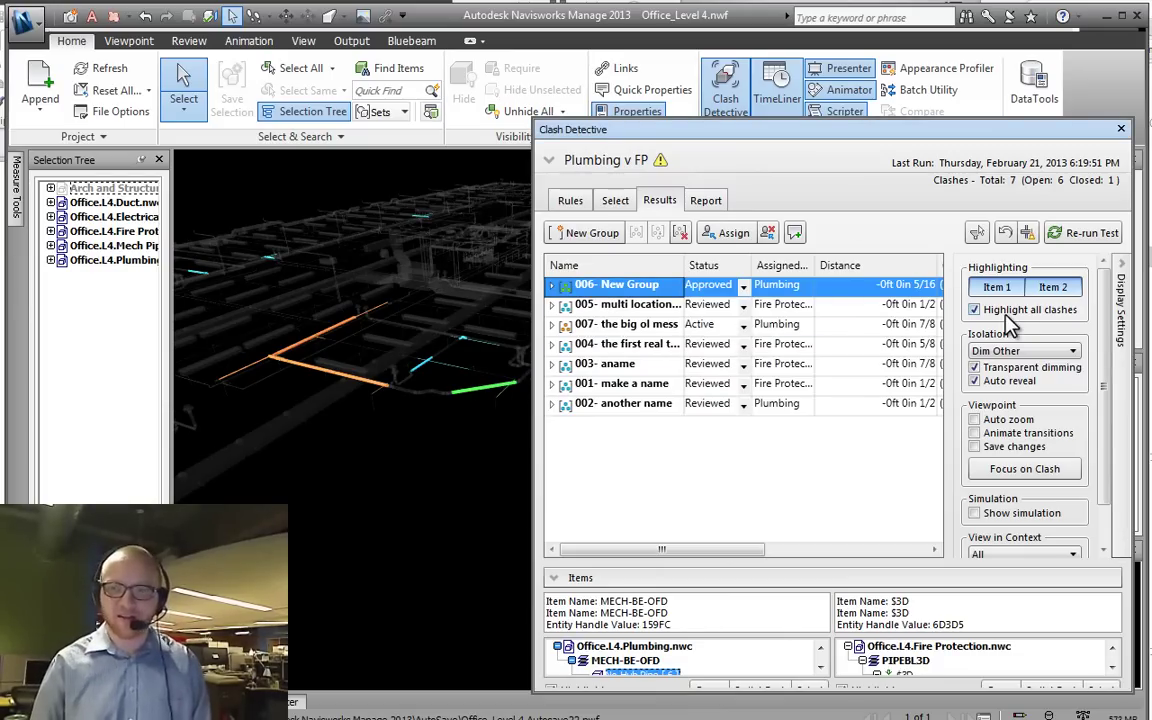
click(1010, 311)
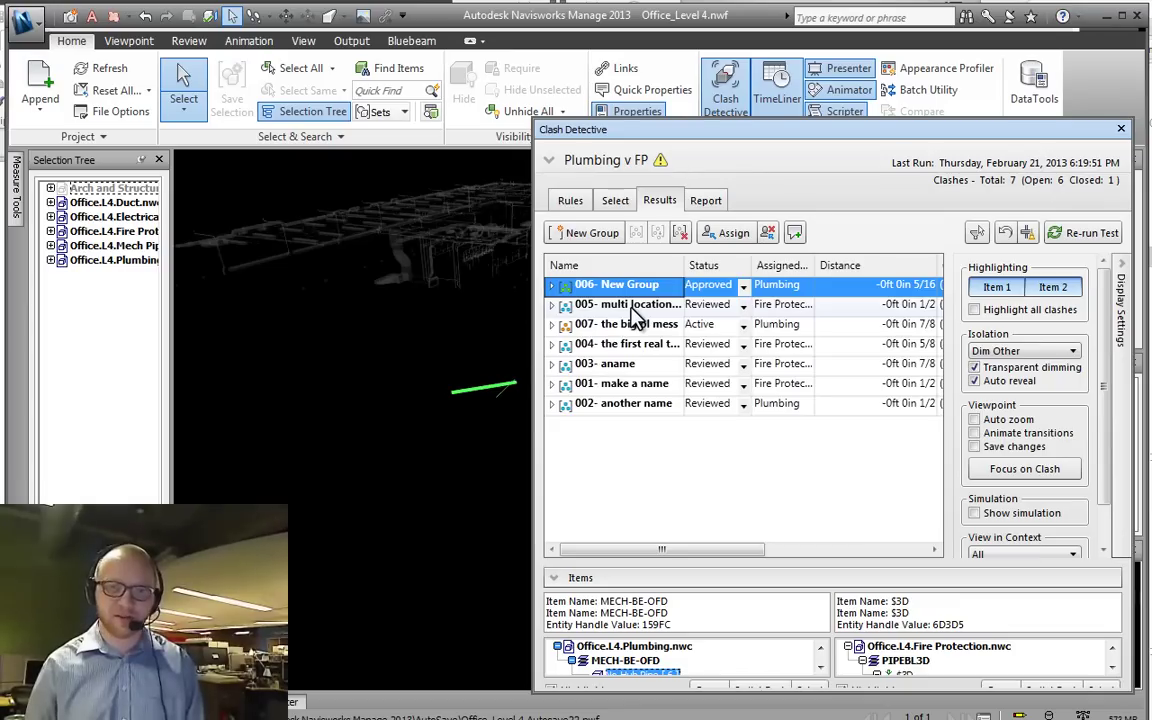
Step: Step through clash groups 005, 007, 004, 003, 001 and 002 to see where each lies in the model
click(632, 305)
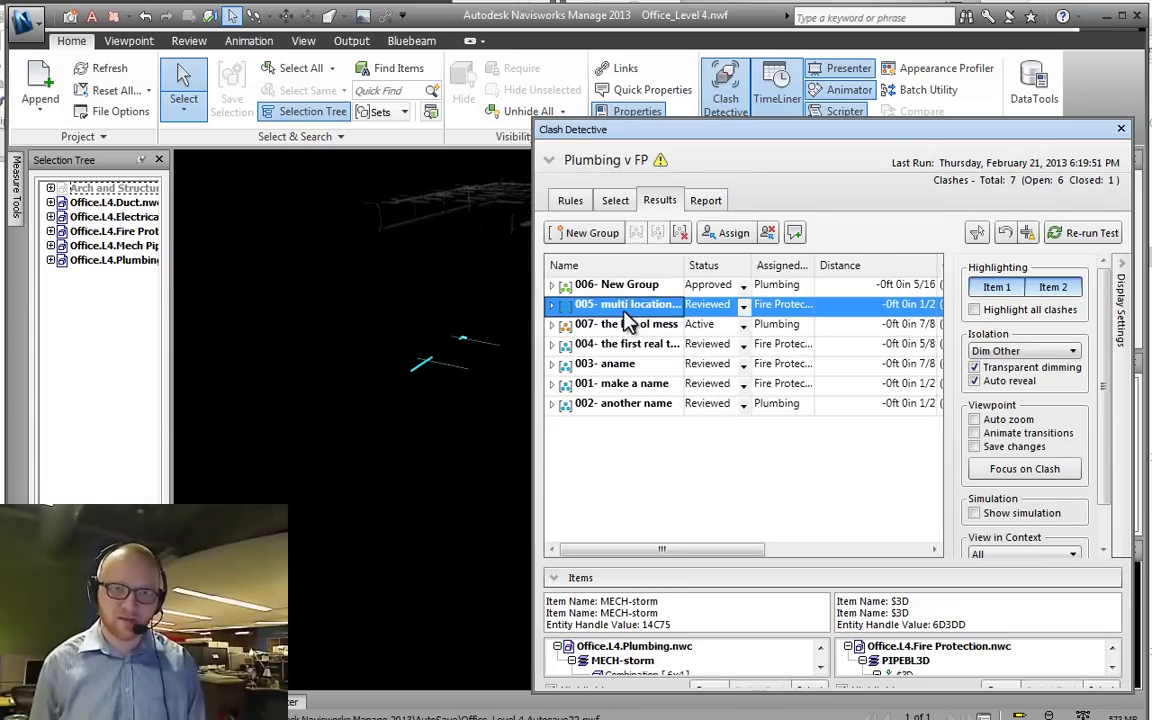
click(625, 324)
click(622, 343)
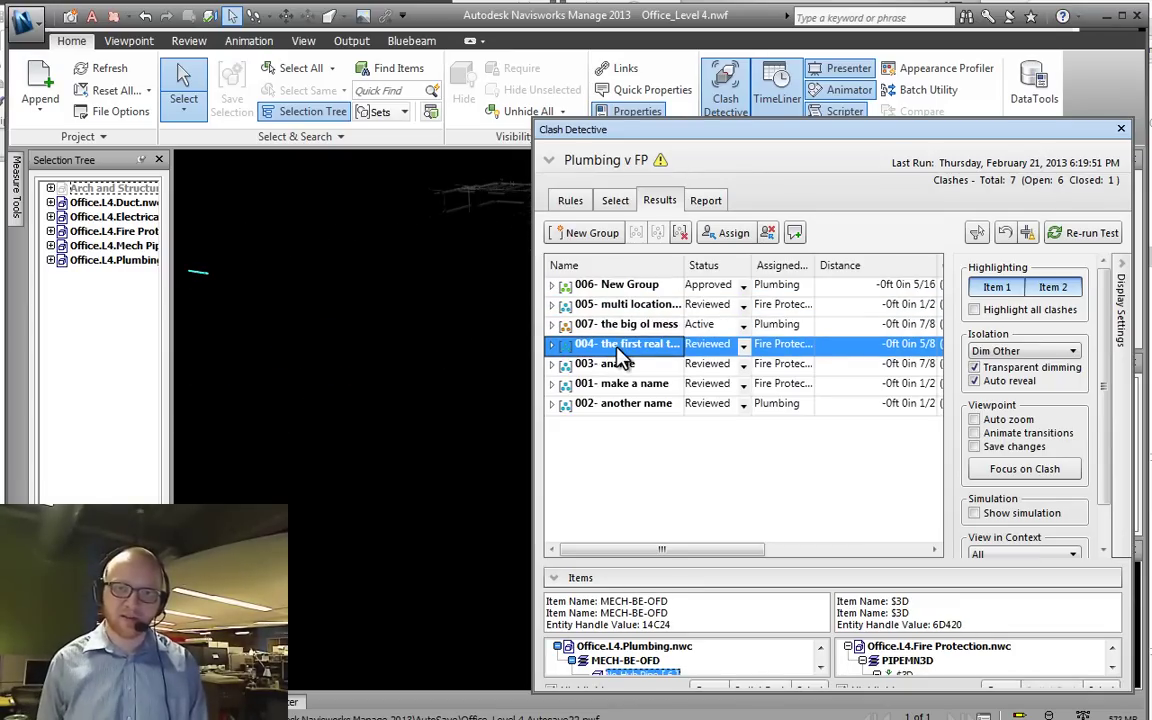
click(582, 367)
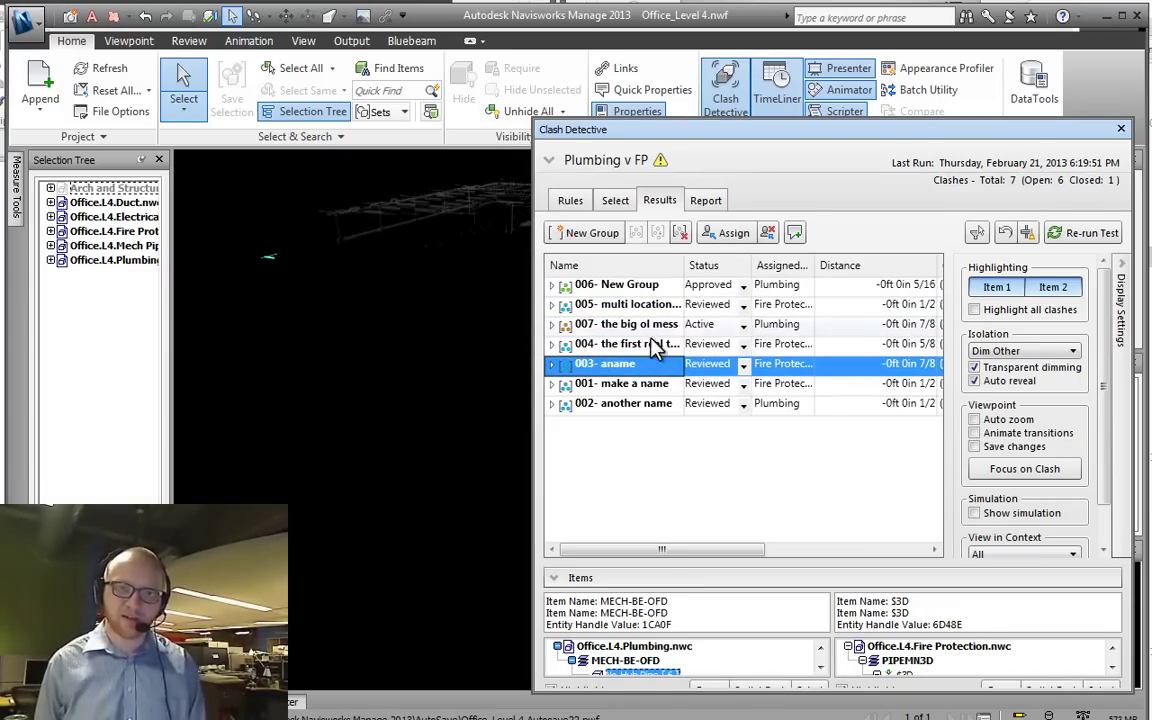
click(632, 385)
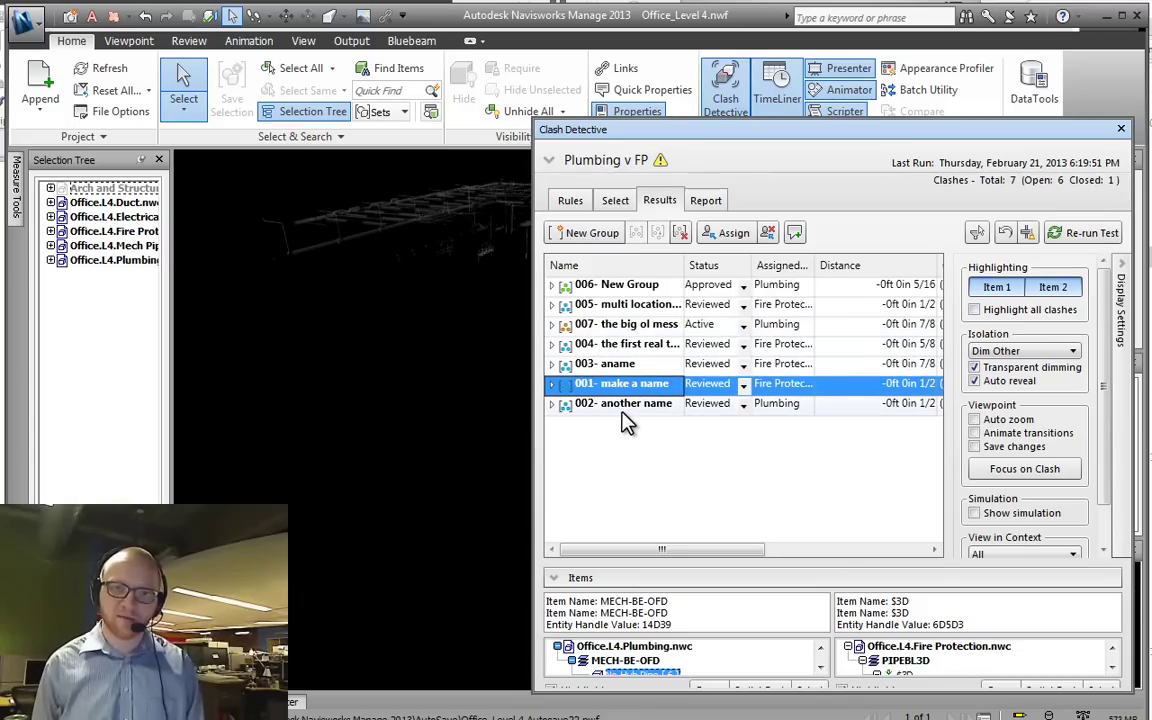
click(622, 408)
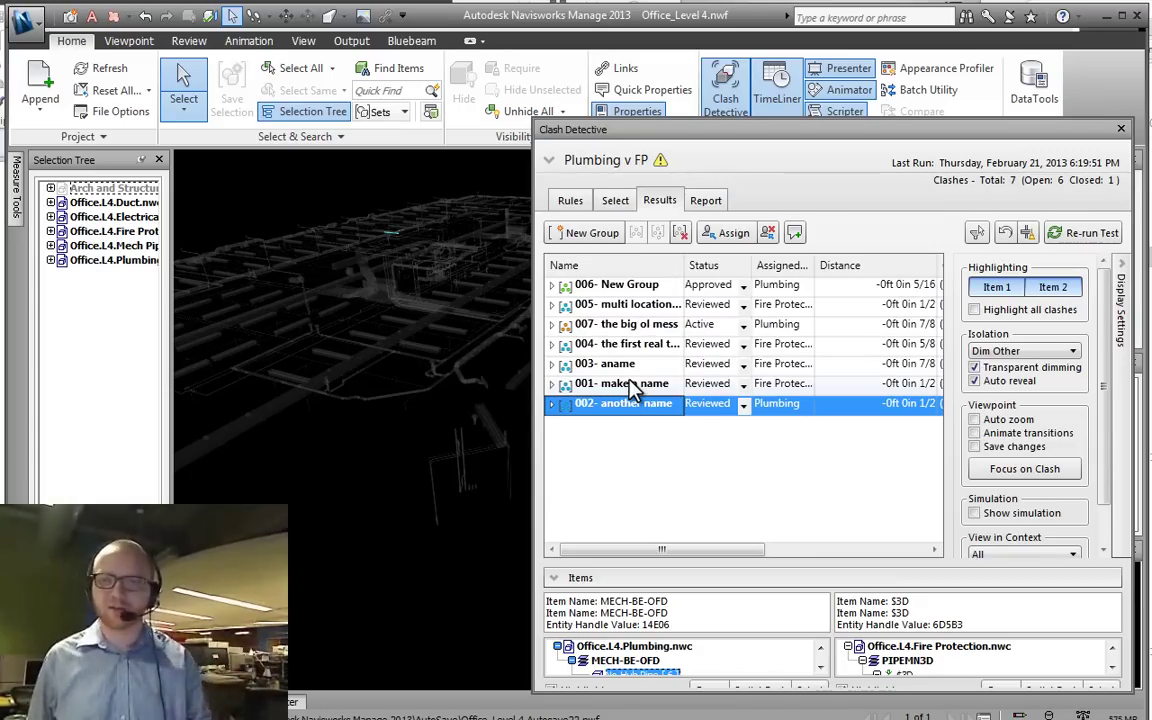
Step: Reorder the clash groups by name, and sort them again by proximity to group 006- New Group
click(655, 267)
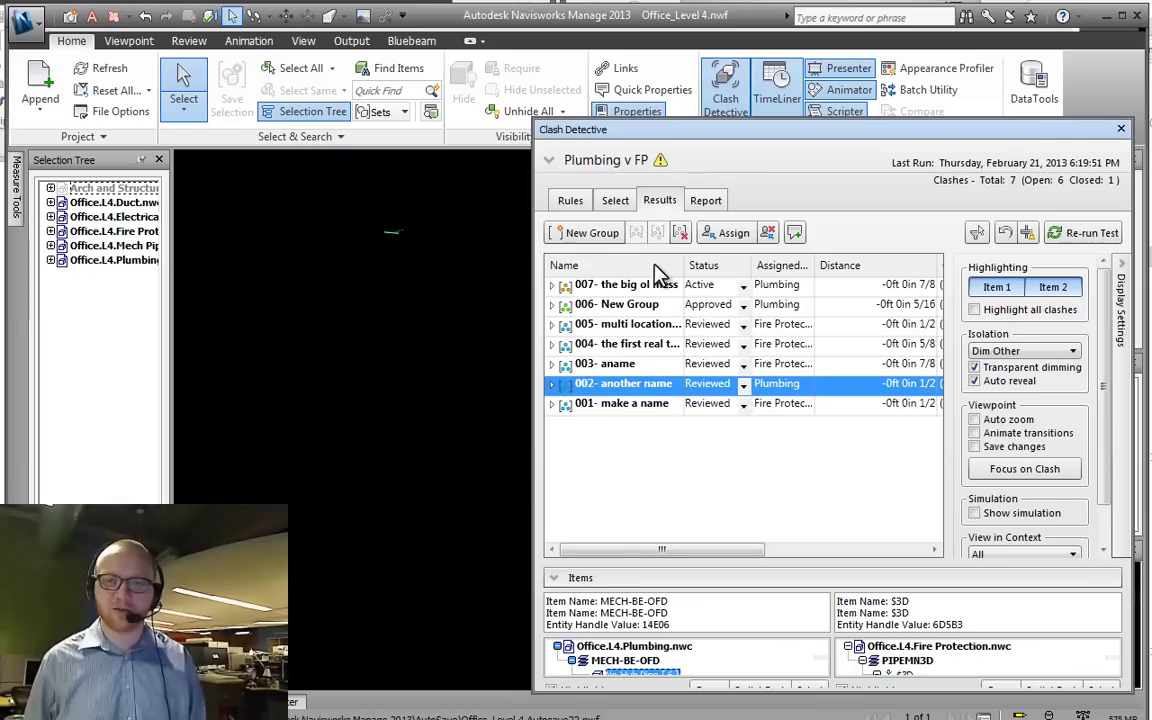
click(622, 306)
right_click(613, 307)
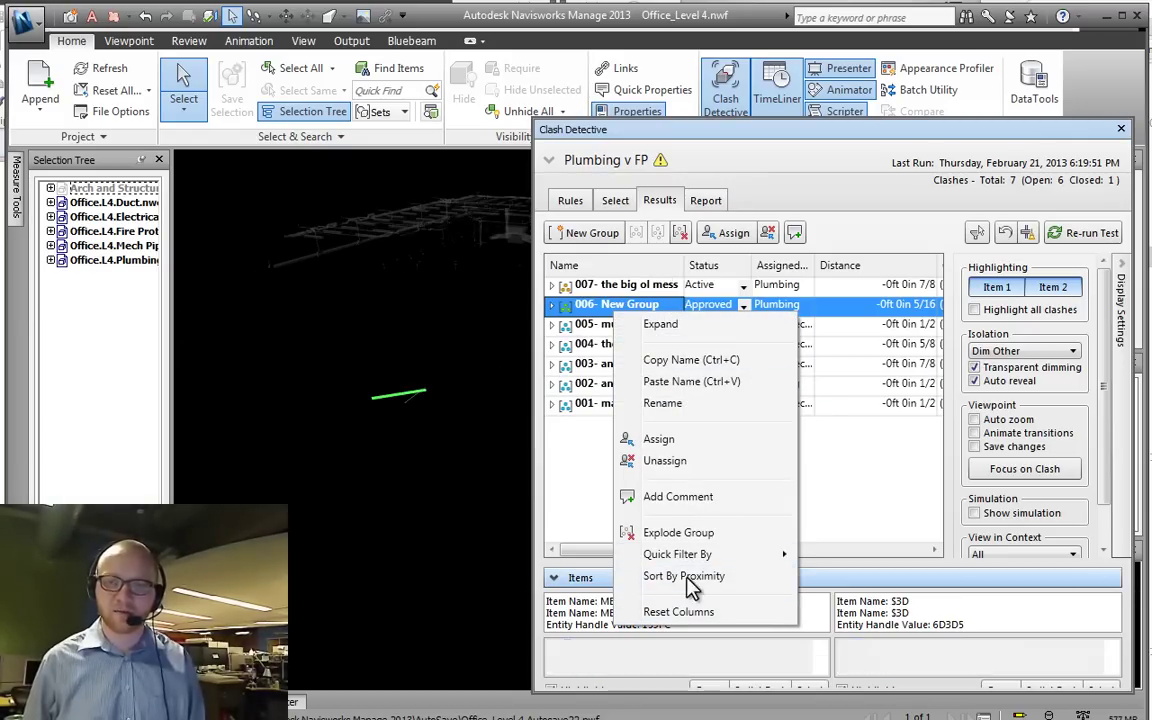
click(680, 576)
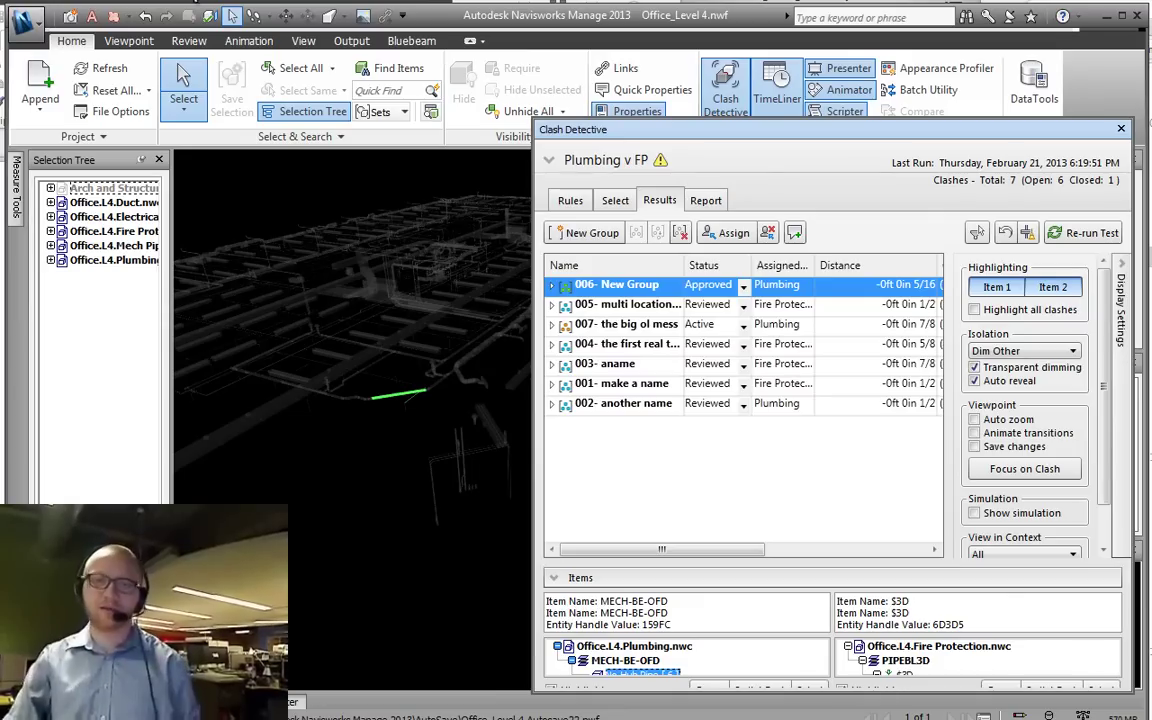
Step: Unhide the Arch and Structure file, turn on Auto zoom, and clear the model selection
click(140, 192)
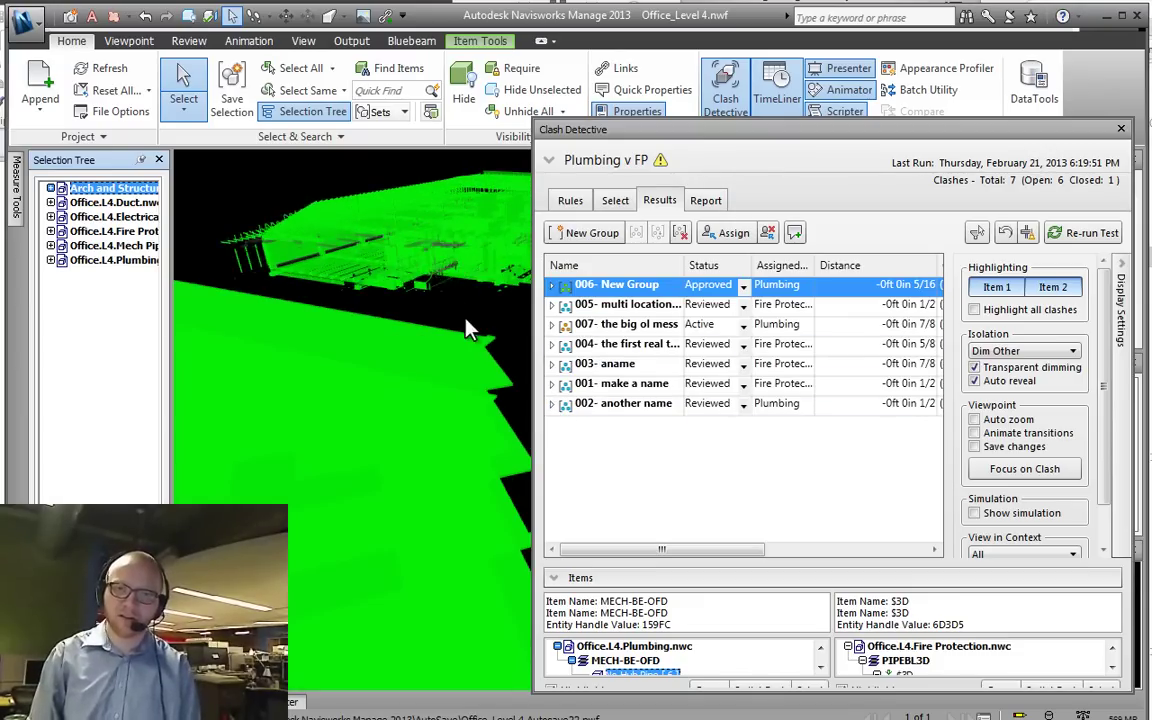
scroll(400, 278, up, 2)
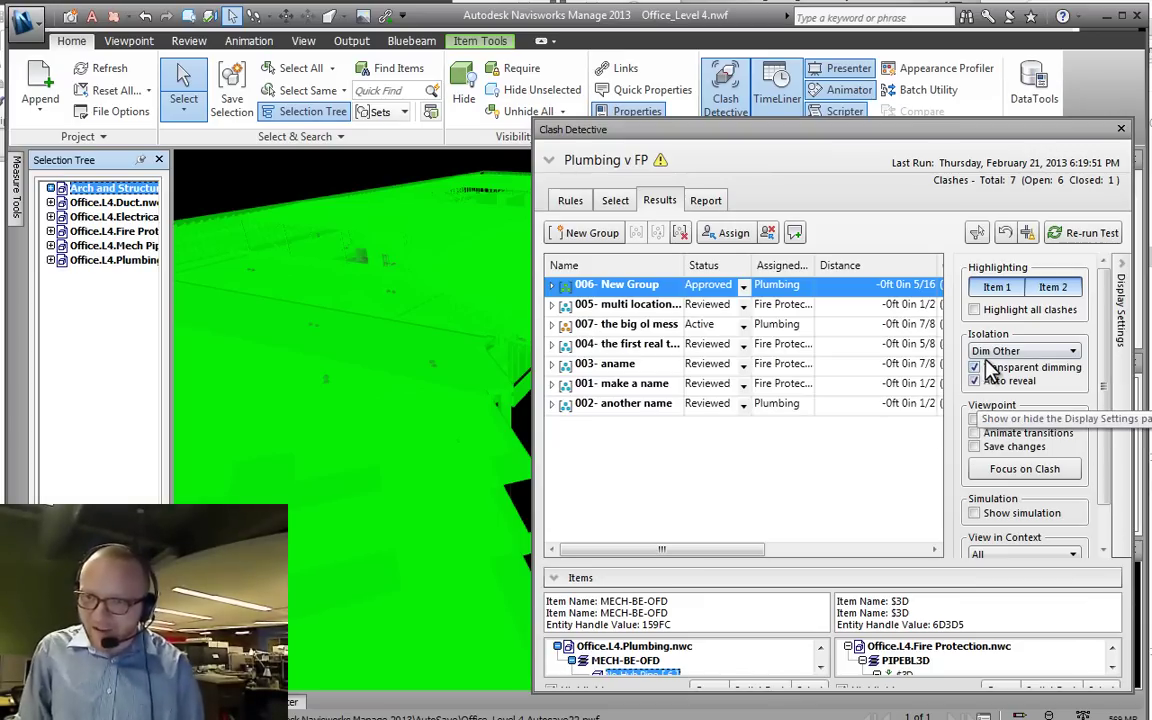
click(973, 420)
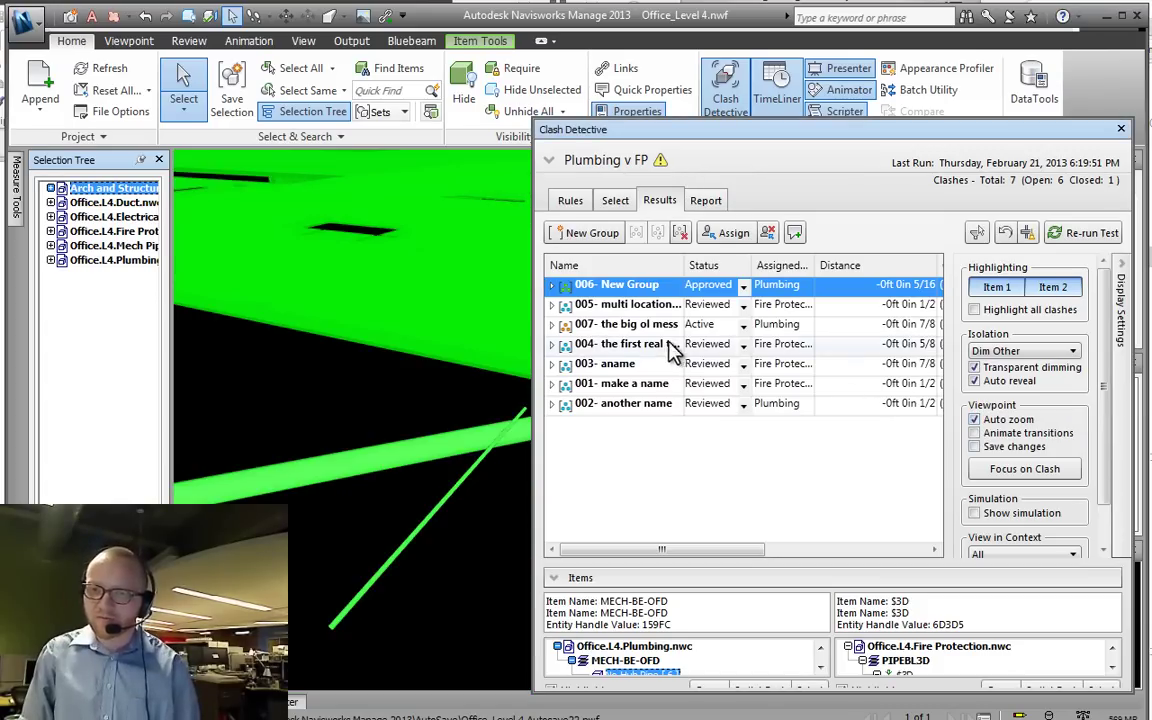
key(Escape)
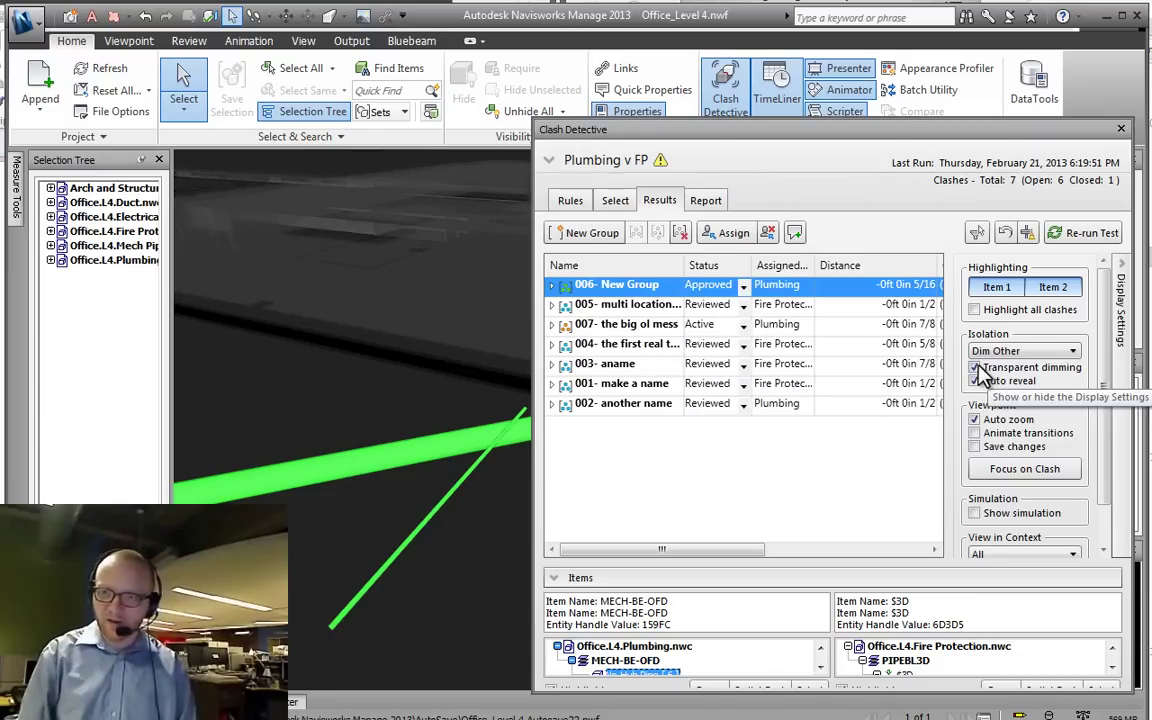
Step: Set the clash Isolation to None, and reposition and narrow the Clash Detective window to uncover more of the model
click(1004, 352)
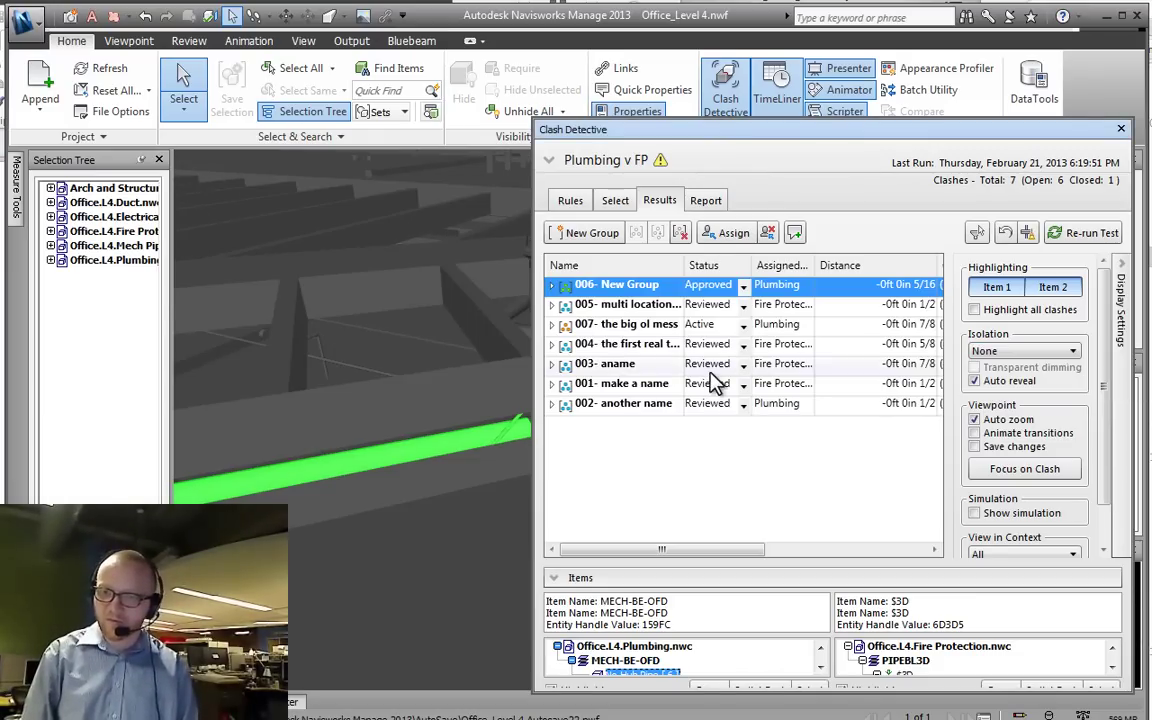
click(985, 366)
shift+middle_drag(420, 500, 390, 590)
scroll(387, 480, down, 3)
drag(605, 138, 577, 278)
drag(503, 314, 626, 311)
drag(686, 289, 731, 231)
Step: Frame group 006's clashing pipes from below the structure, and turn on saving of viewpoint changes for the clash
middle_drag(336, 411, 535, 391)
scroll(545, 480, down, 3)
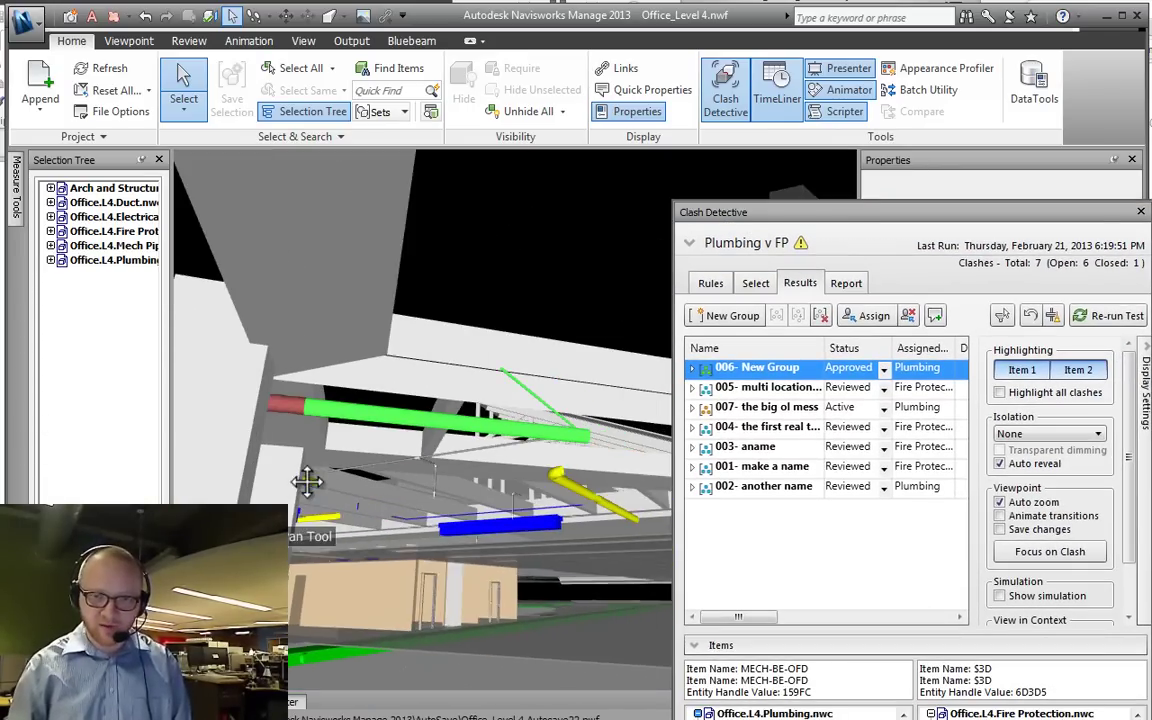
scroll(585, 425, up, 3)
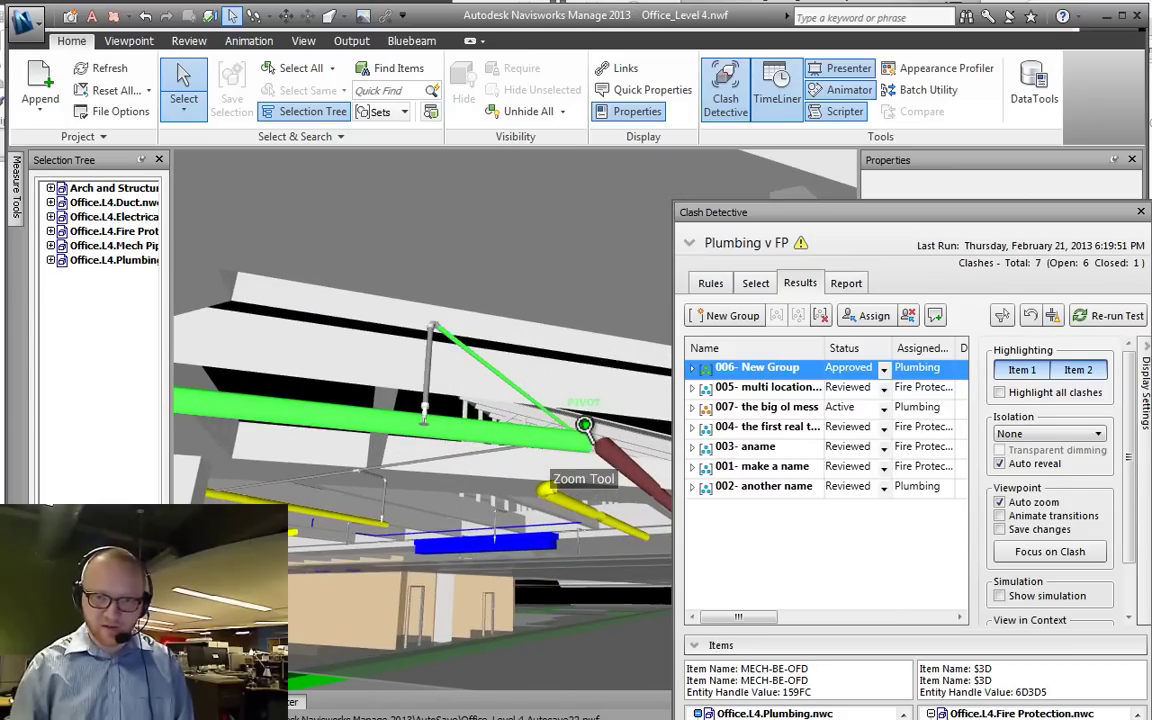
scroll(585, 425, down, 5)
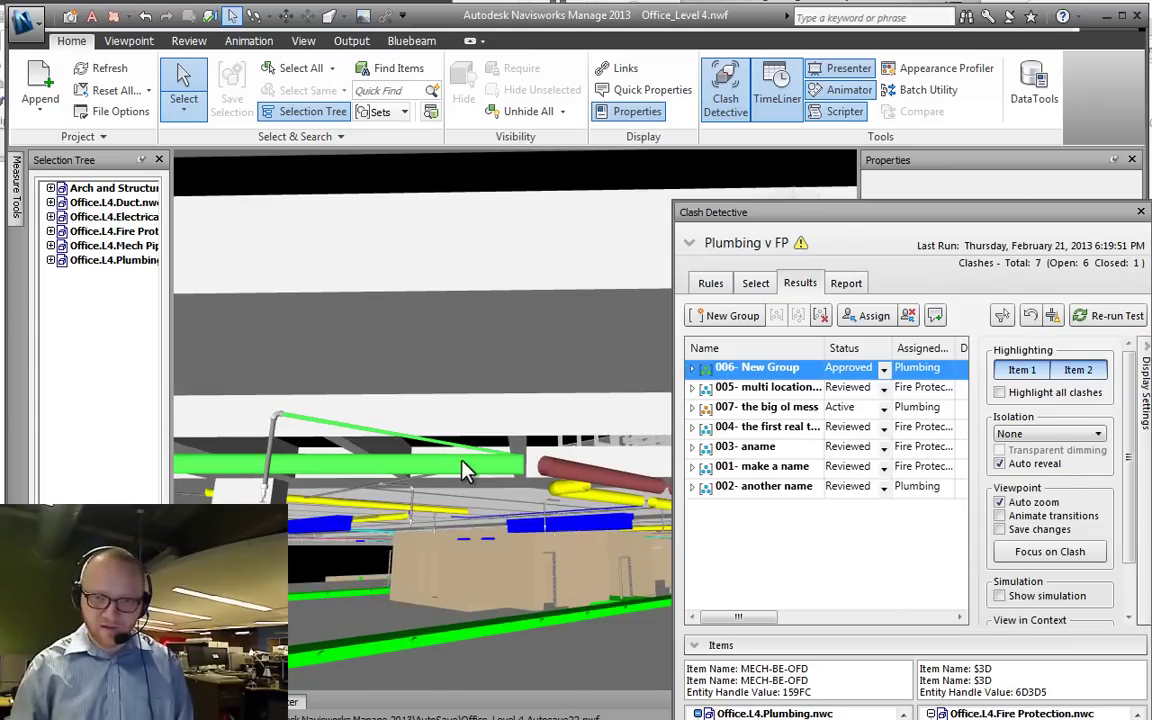
scroll(461, 465, up, 2)
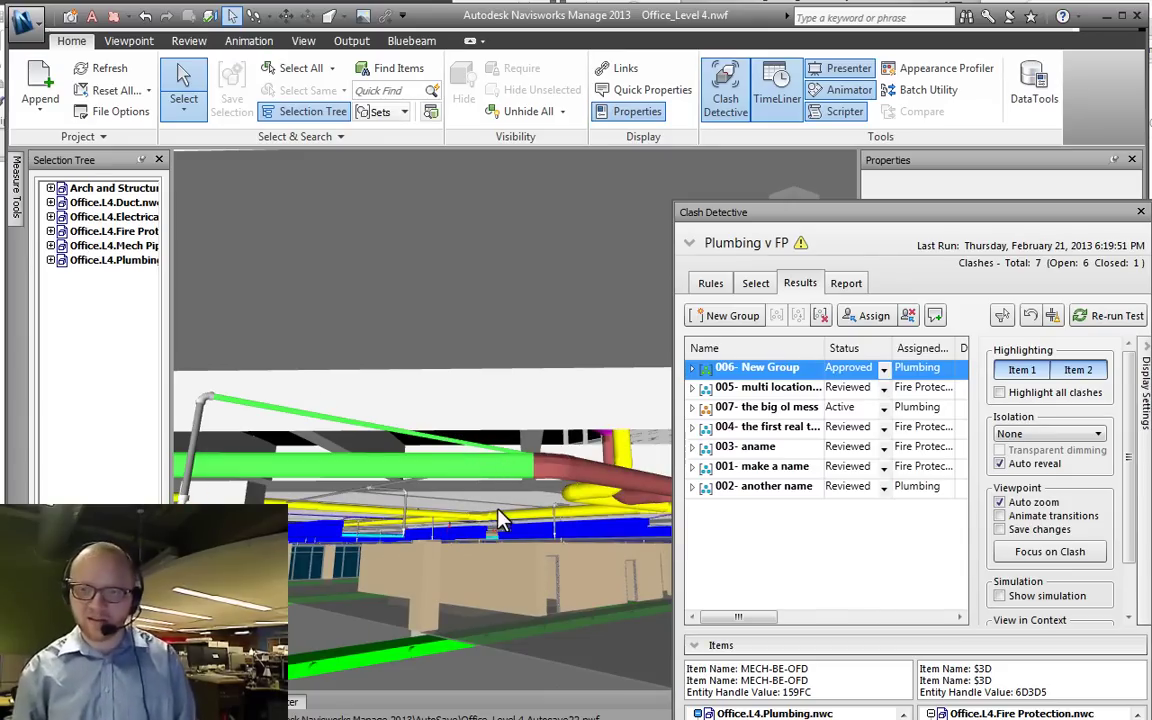
middle_drag(499, 471, 608, 413)
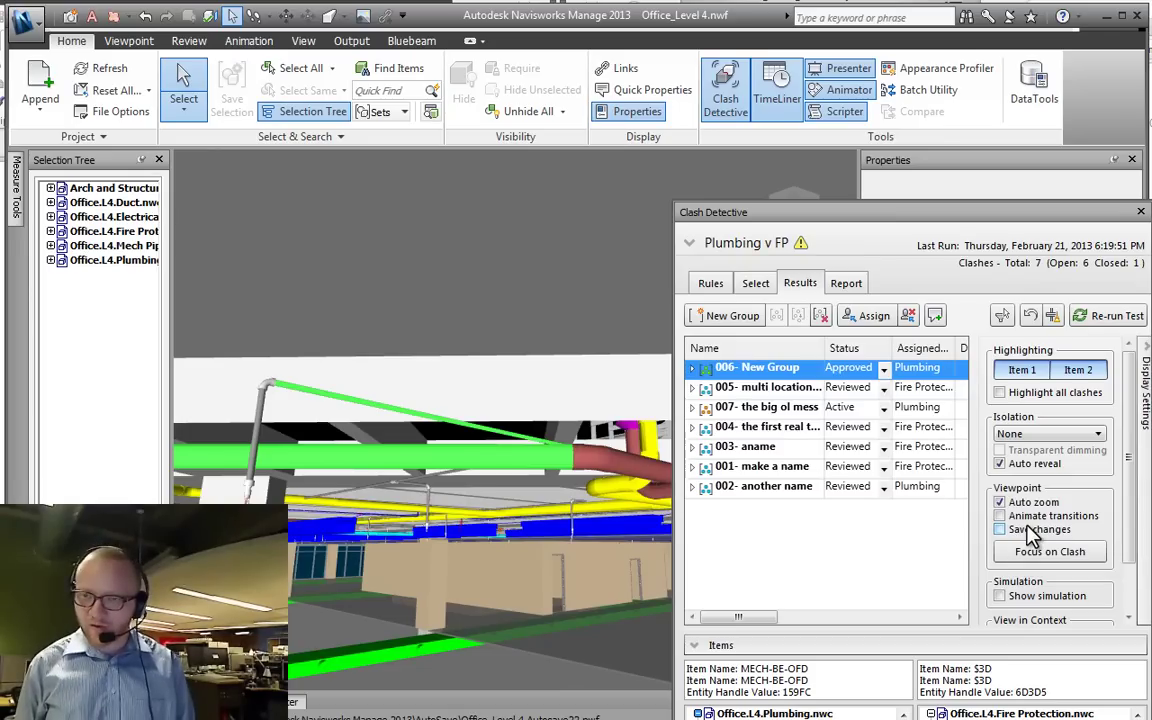
click(1022, 533)
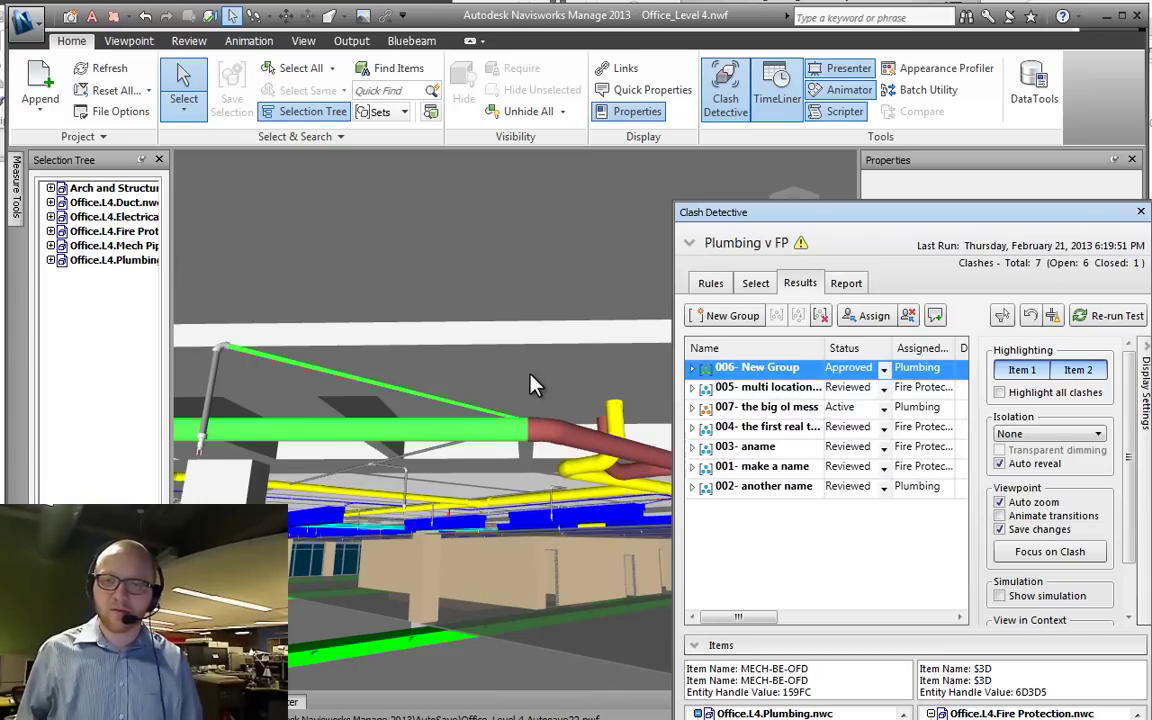
Step: Turn off saving of viewpoint changes, and view clash groups 005, 007 and 004 in turn
click(999, 515)
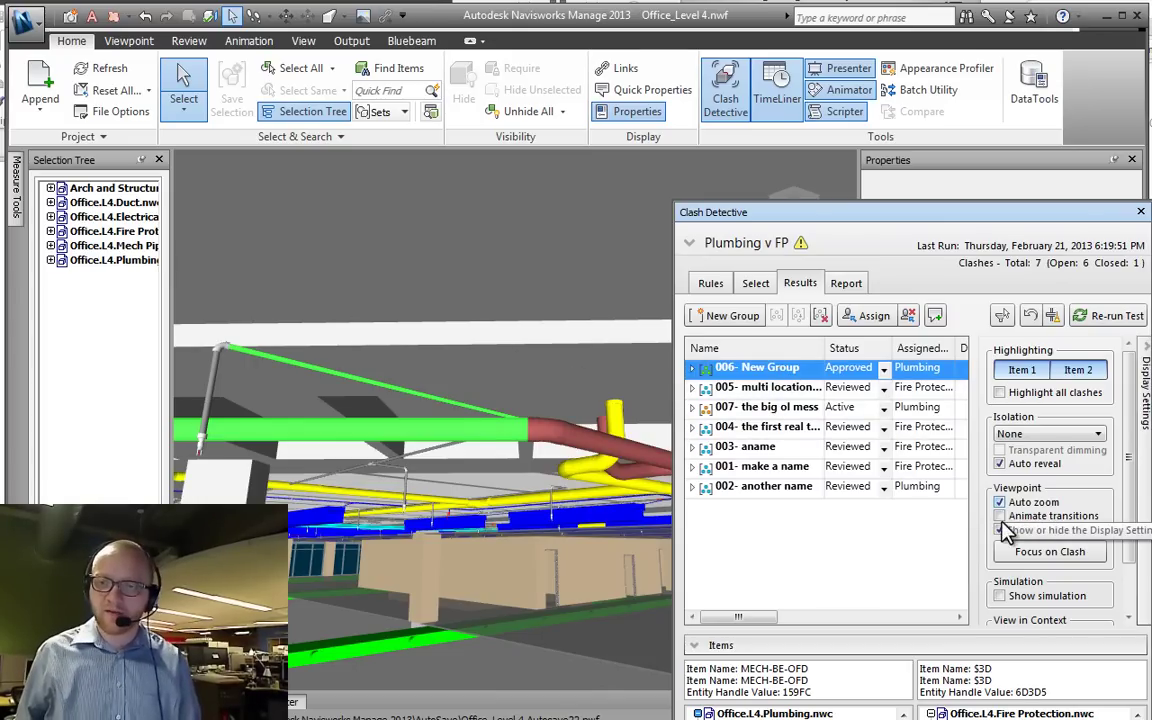
click(742, 390)
click(1001, 529)
click(789, 410)
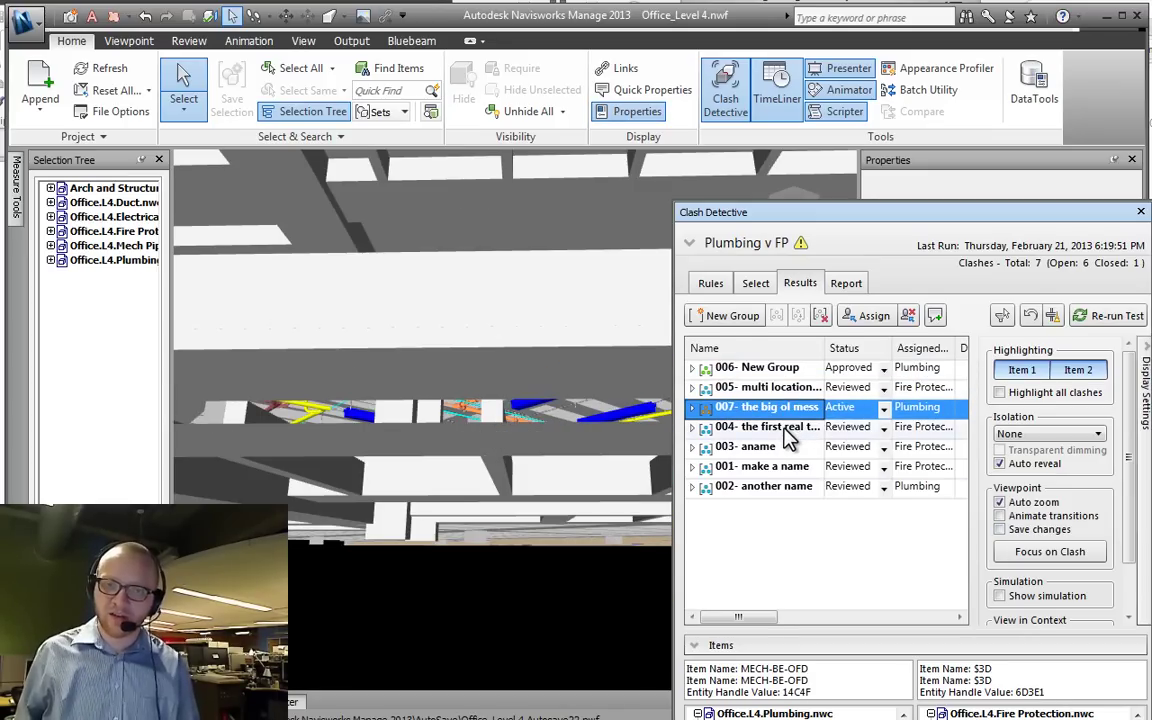
click(787, 428)
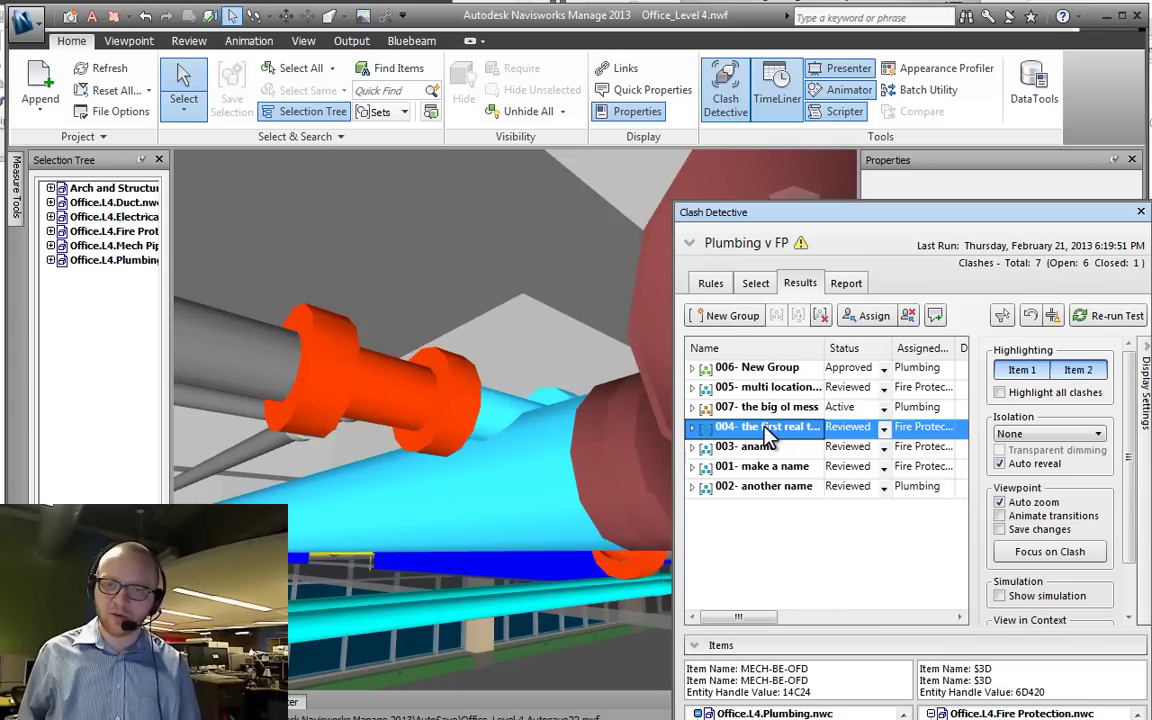
Step: Frame clash group 002's clashing pipes from below, and turn on saving of viewpoint changes
click(780, 447)
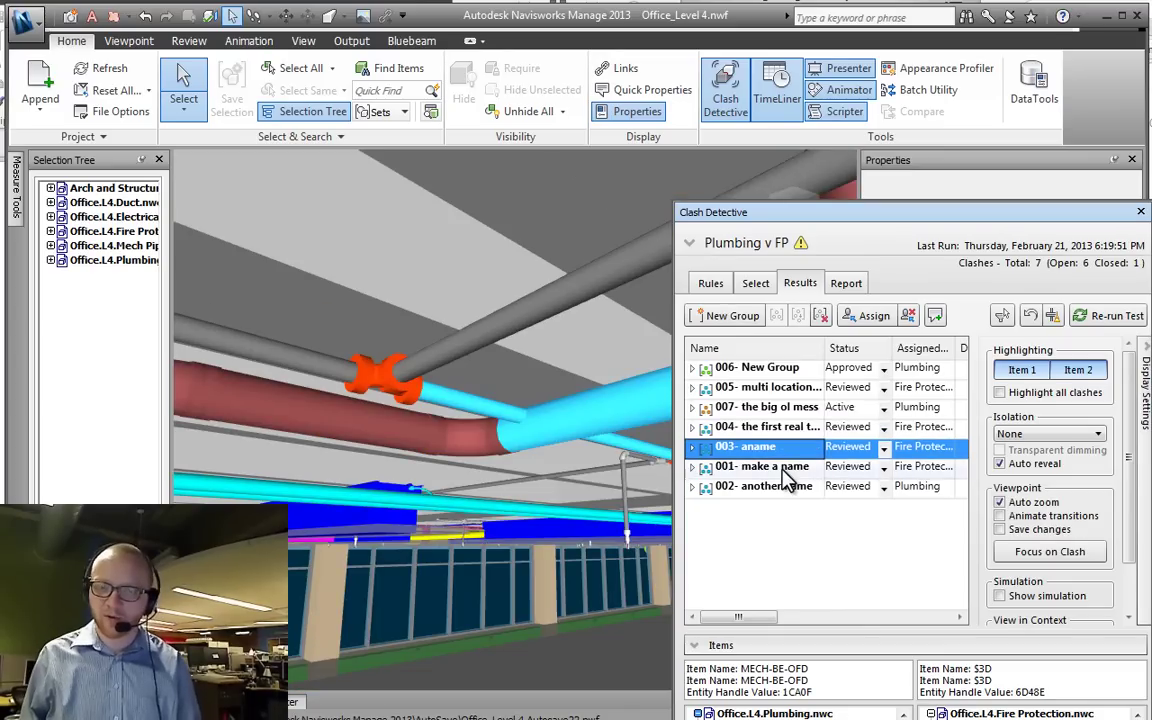
click(784, 468)
click(790, 488)
mouse_move(380, 473)
shift+middle_down()
mouse_move(453, 458)
mouse_move(509, 505)
mouse_move(465, 419)
mouse_move(411, 418)
mouse_move(420, 428)
shift+middle_up()
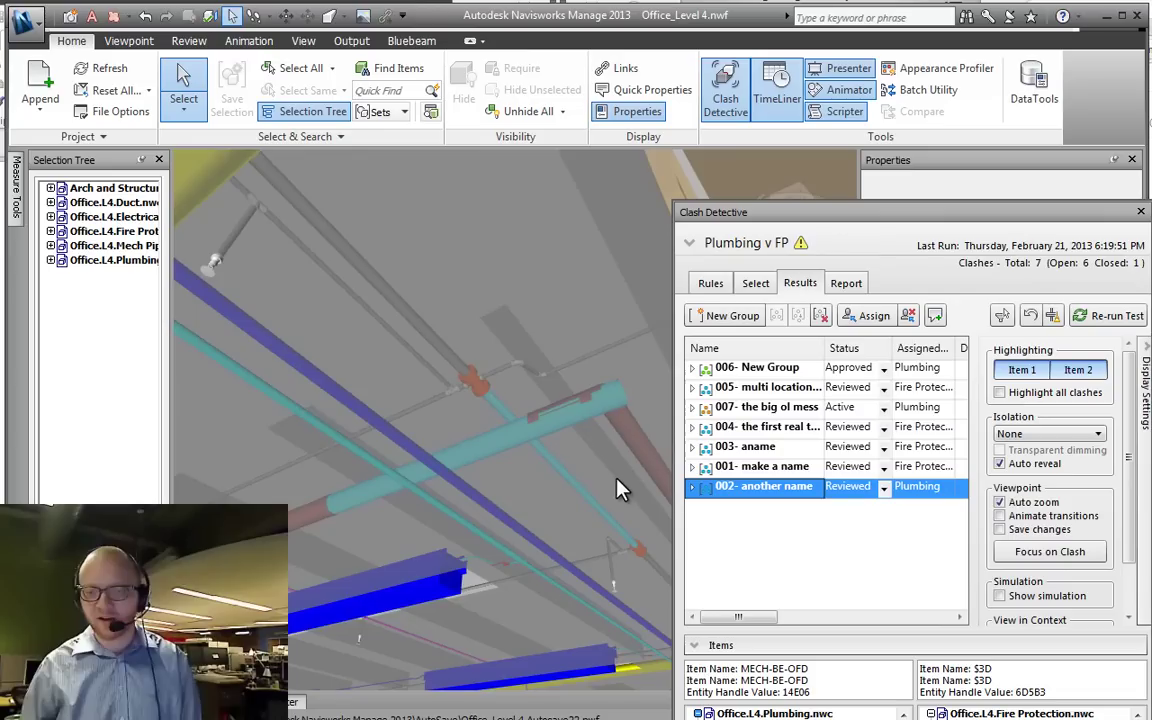
click(999, 529)
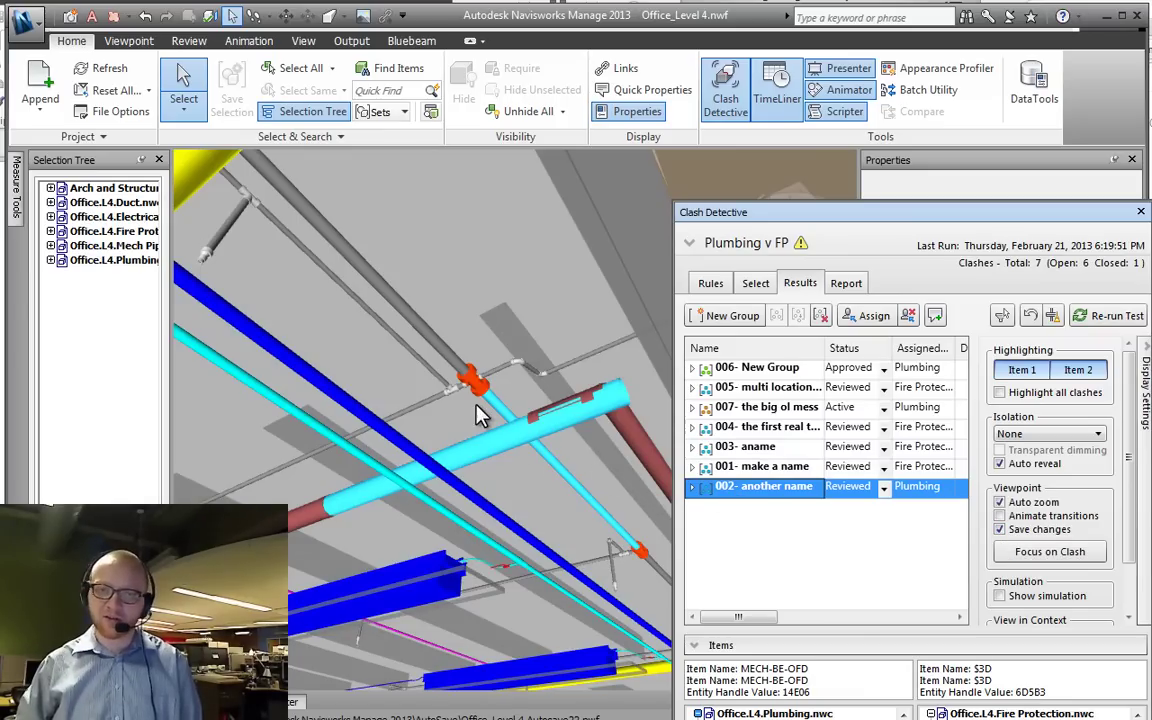
Step: Frame clash group 001's pipes from the side as its saved viewpoint, and check it against group 002's viewpoint
click(742, 472)
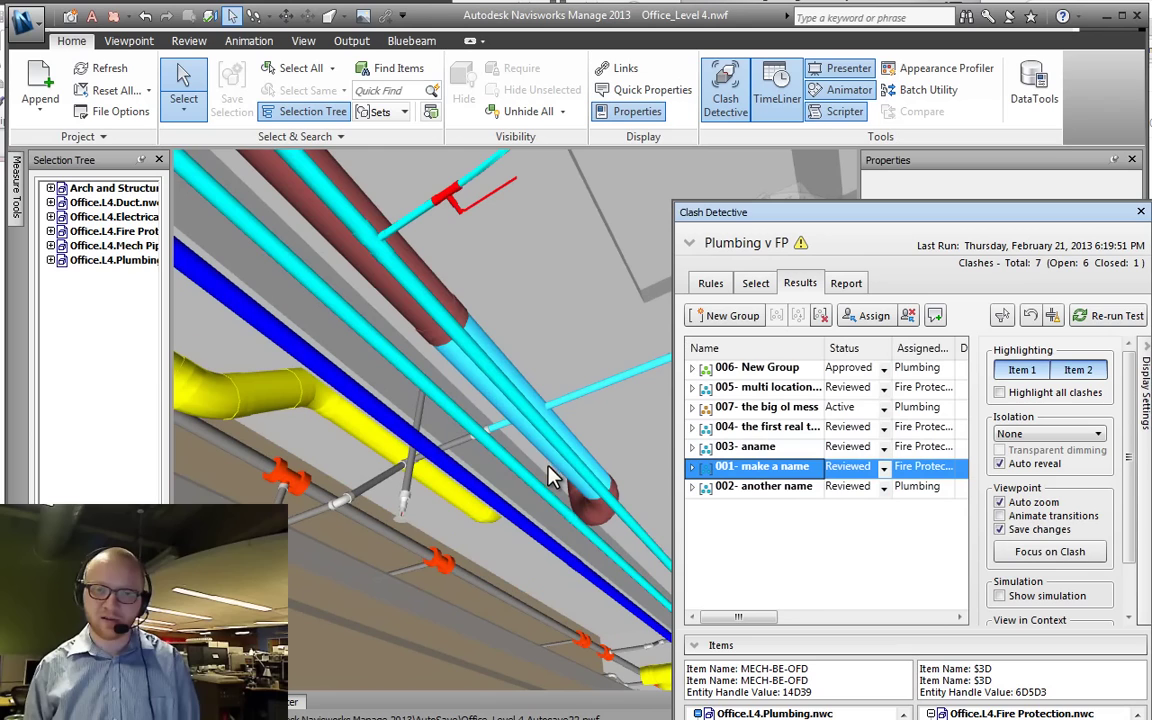
shift+middle_drag(369, 513, 355, 560)
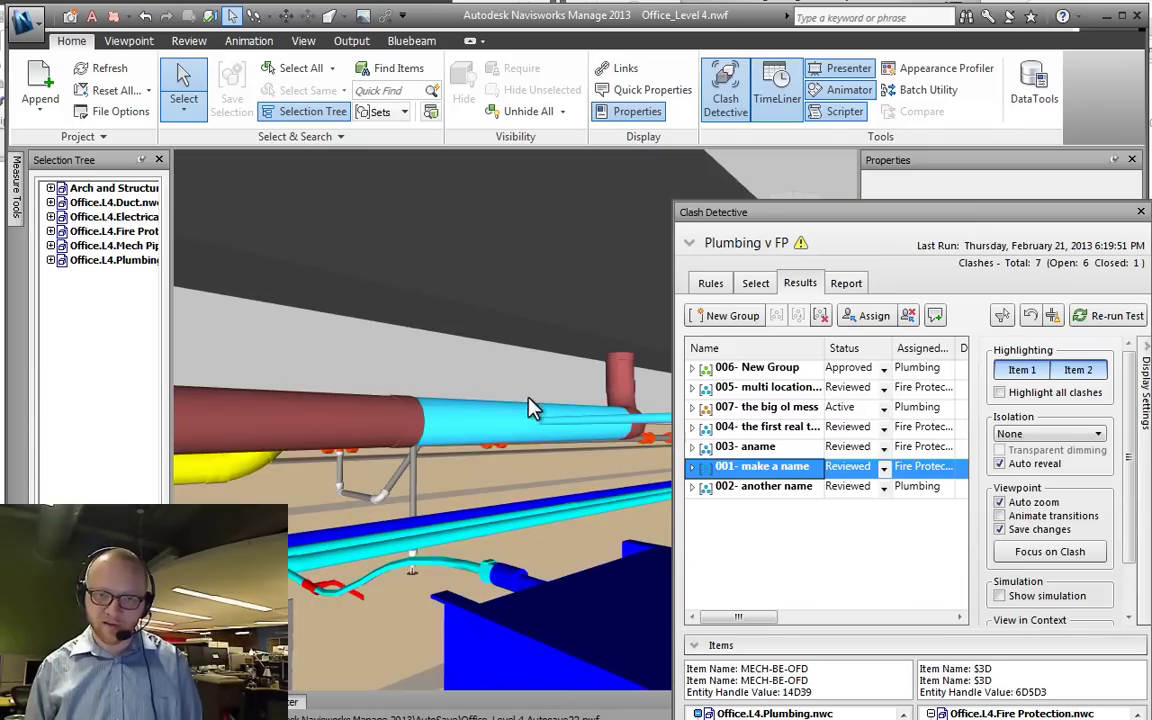
middle_drag(530, 428, 496, 419)
click(770, 495)
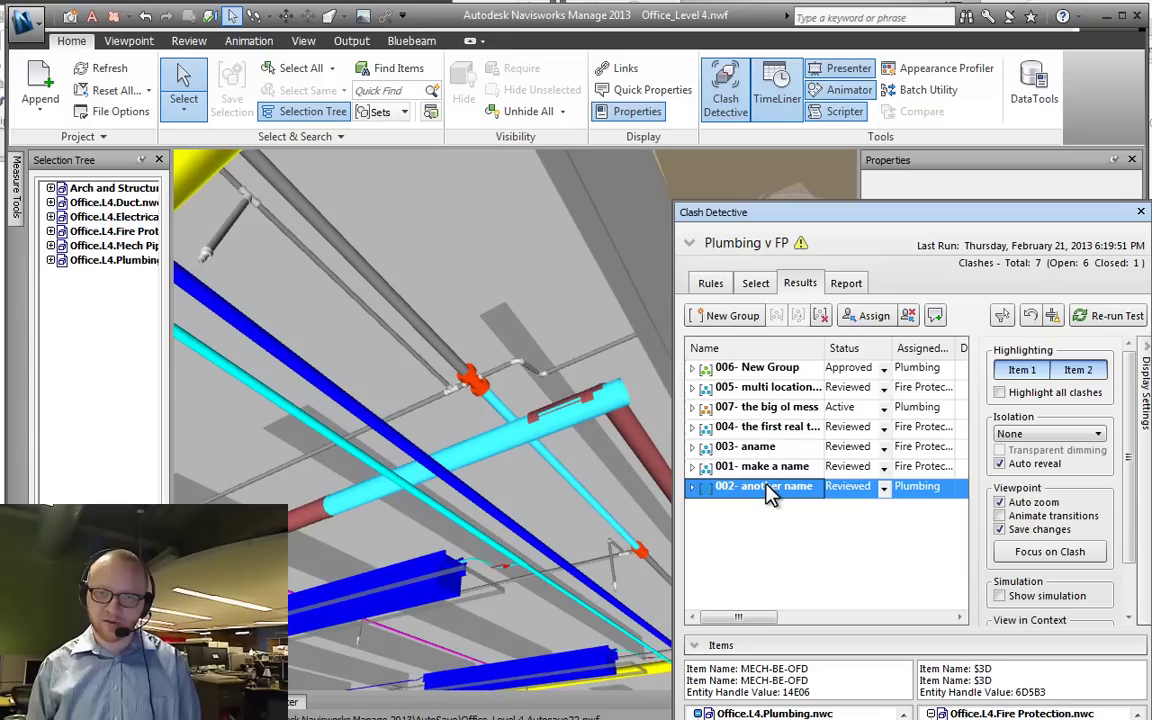
click(762, 467)
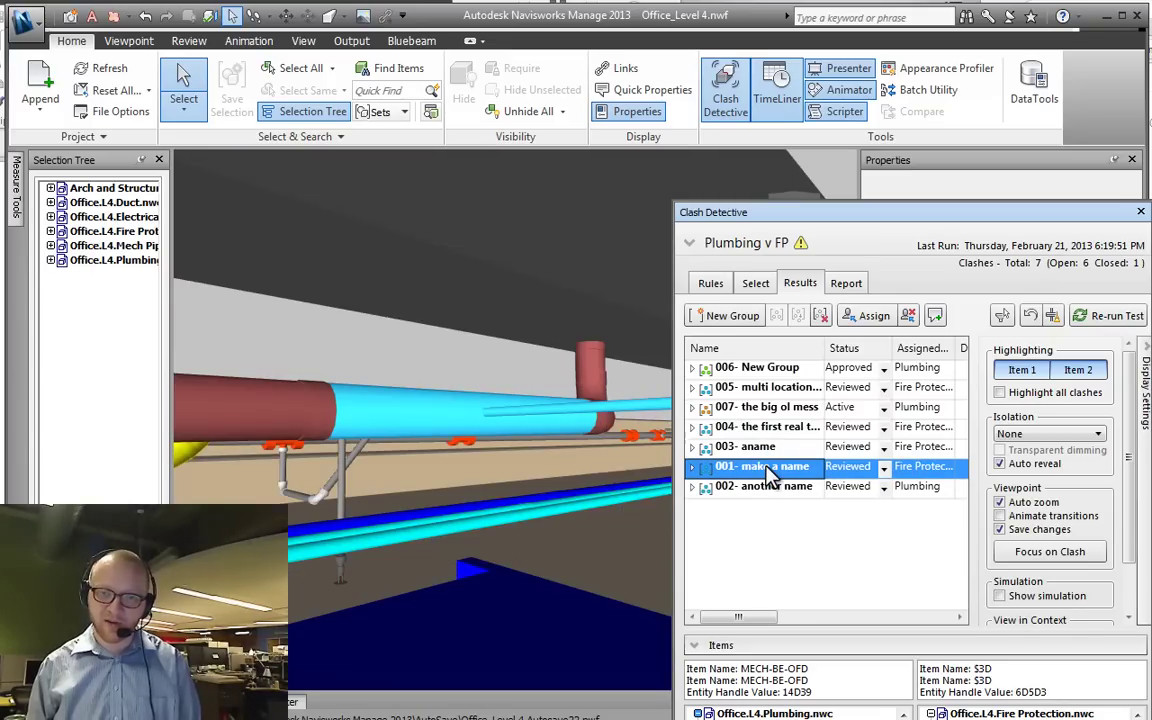
Step: Move clash group 003's viewpoint away from its clash toward the exterior windows
click(752, 448)
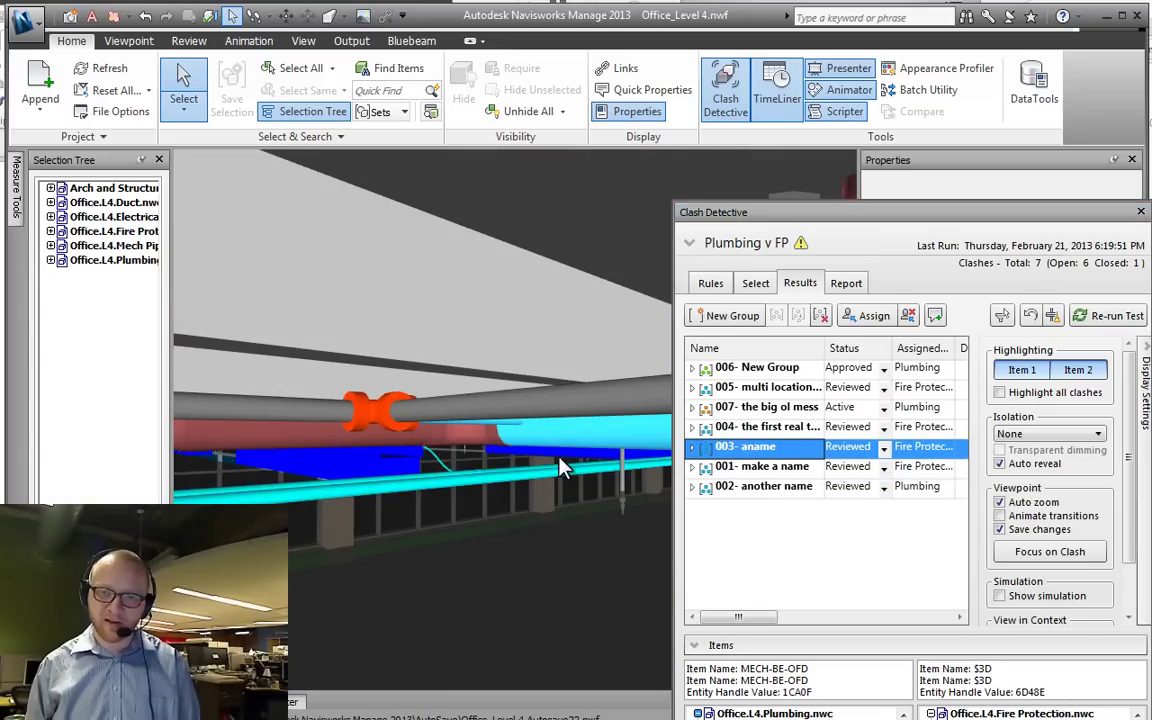
middle_drag(558, 466, 390, 470)
middle_drag(293, 502, 448, 468)
scroll(352, 400, up, 3)
scroll(300, 452, up, 5)
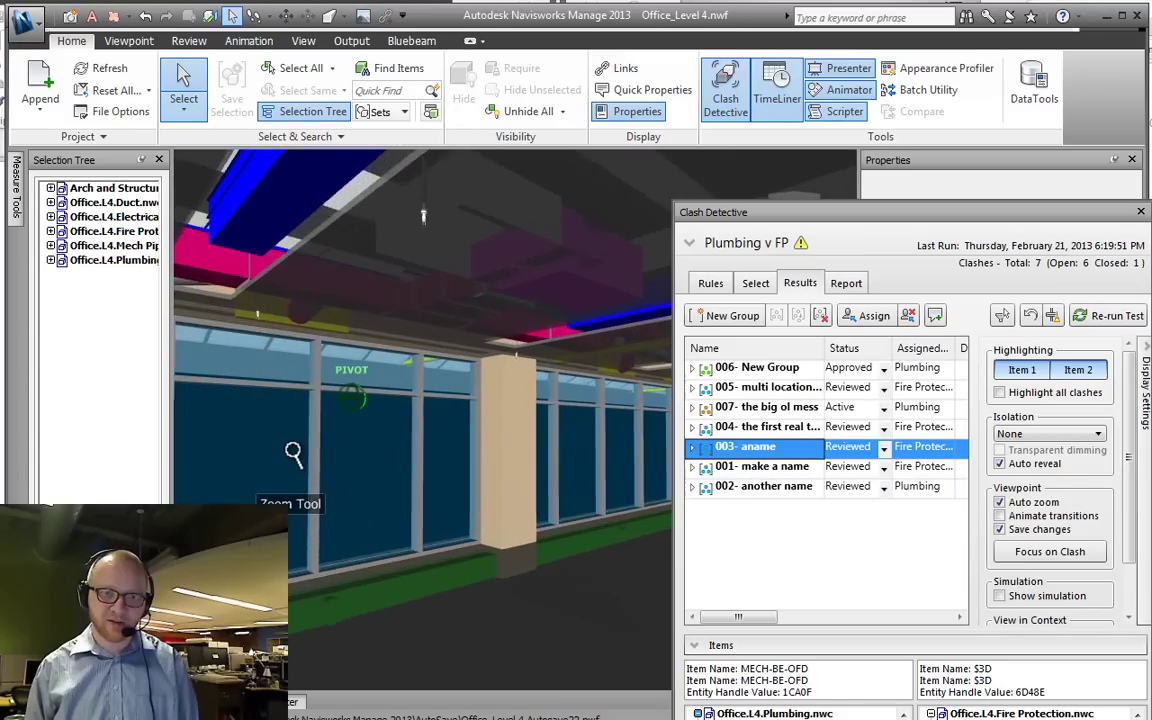
scroll(340, 450, up, 2)
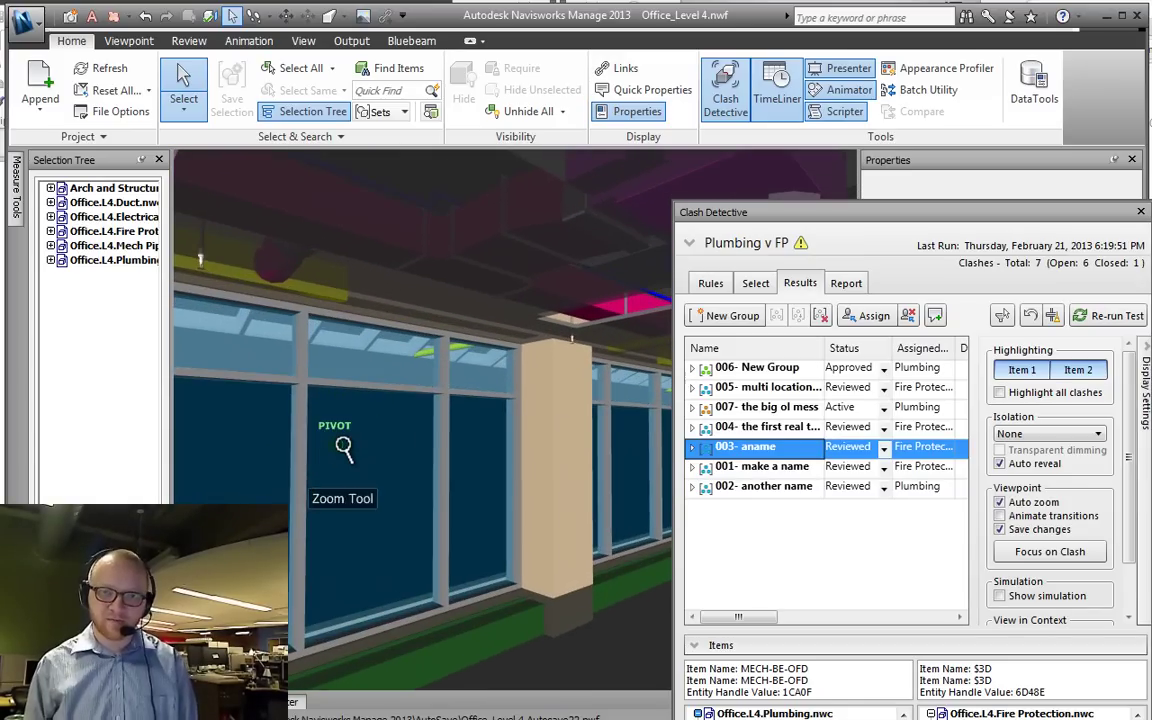
Step: Revisit clash groups 002, 001 and 003 to compare their saved viewpoints
click(745, 485)
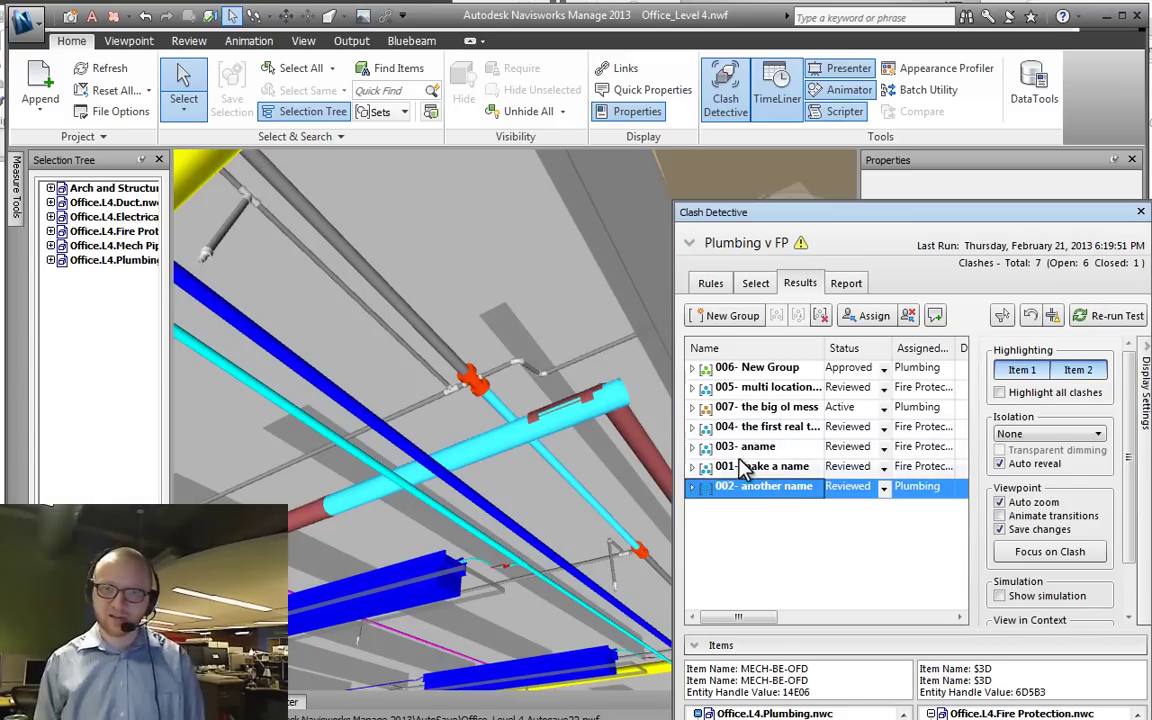
click(738, 467)
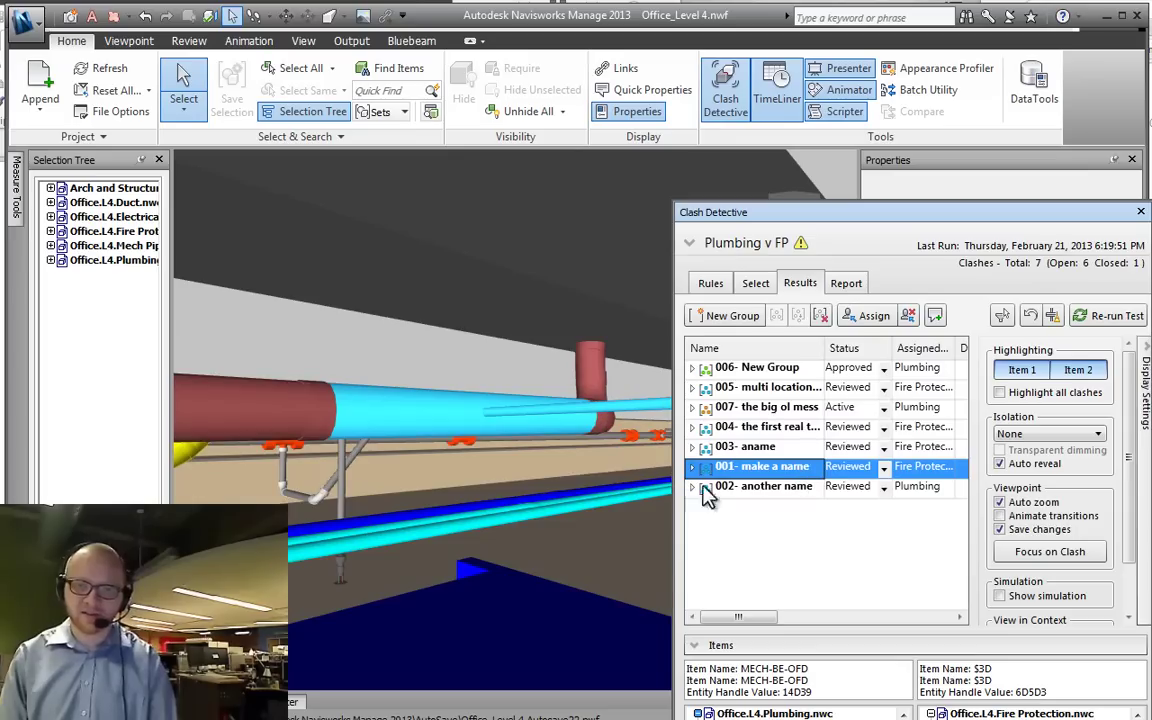
click(749, 452)
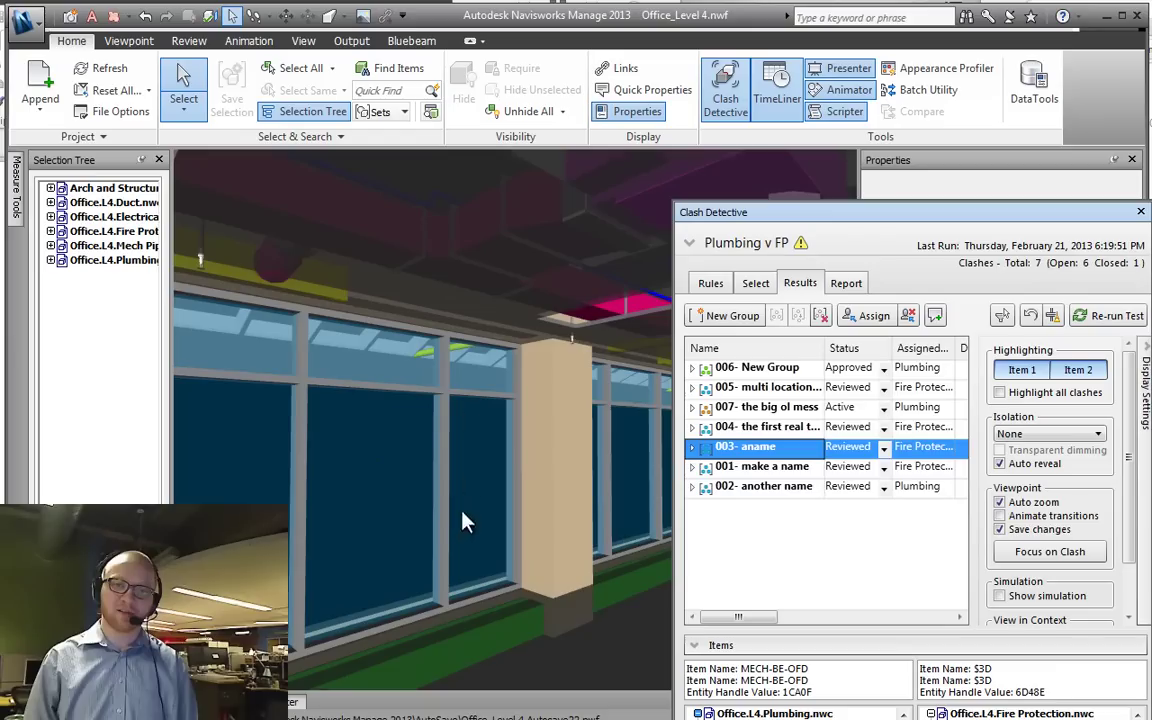
Step: Restore clash group 003's view with Focus on Clash, and reframe its clashing pipes with saving of viewpoint changes on
click(1030, 550)
click(999, 529)
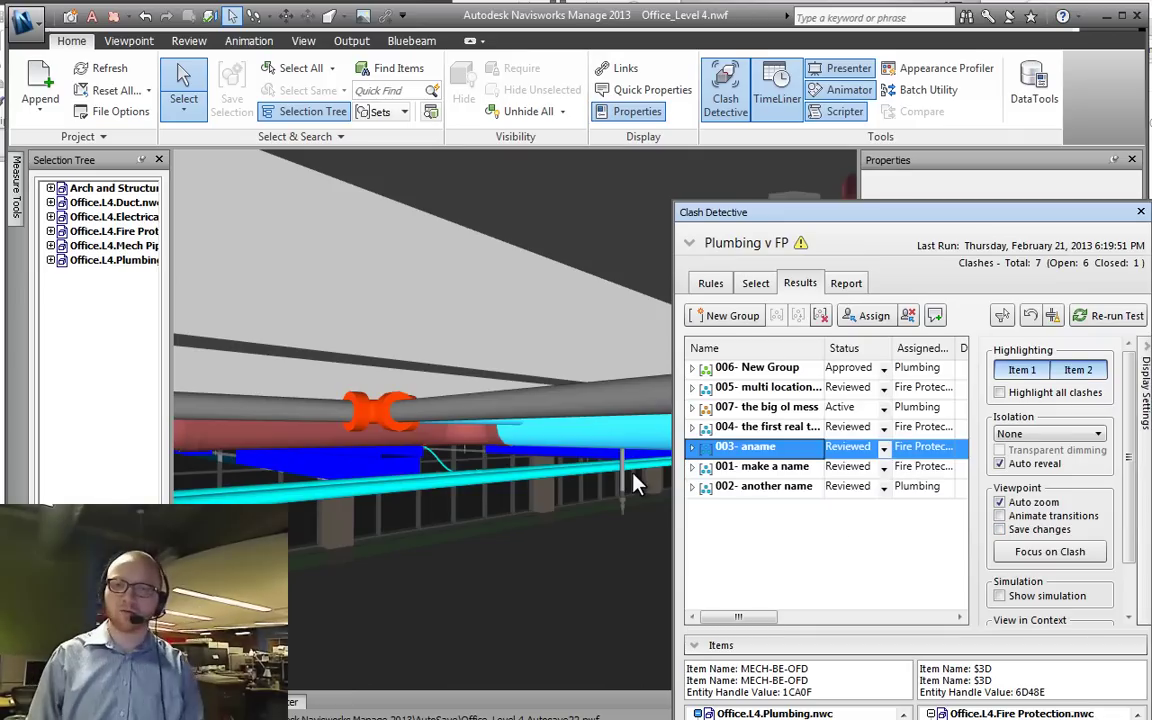
click(999, 529)
shift+middle_drag(560, 514, 565, 441)
Step: Reframe clash group 004's clashing pipes from farther back, near the corner below the ceiling, as its saved viewpoint
key(Up)
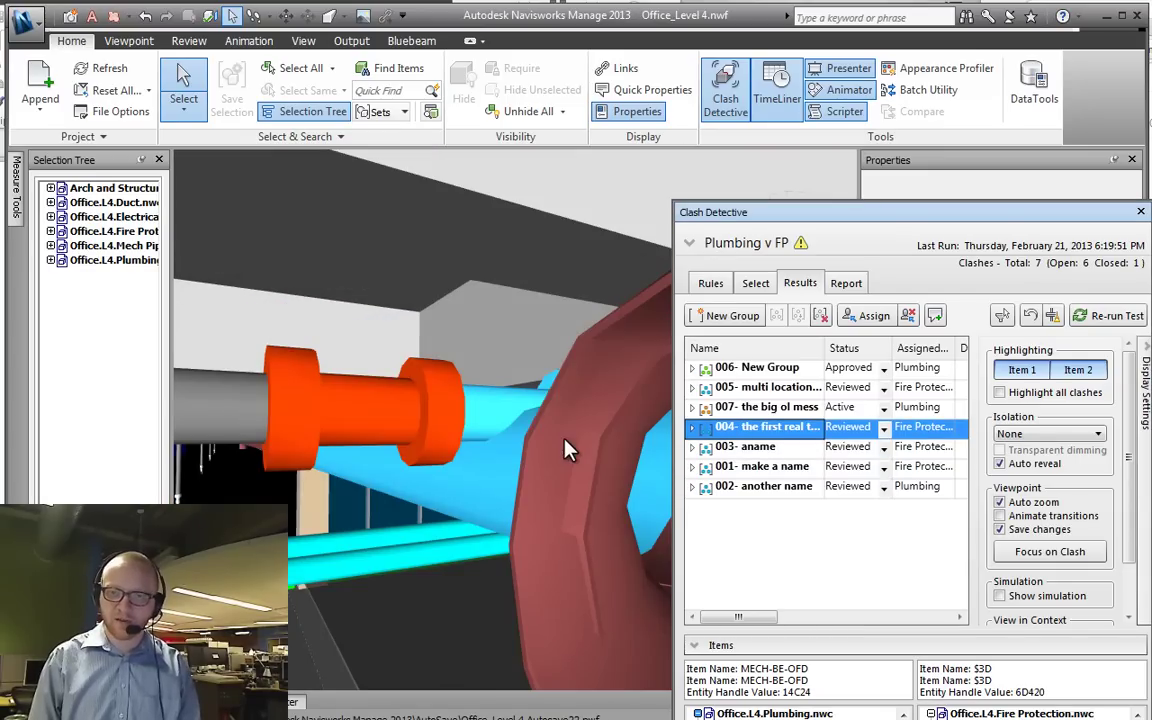
shift+middle_drag(564, 440, 565, 441)
scroll(565, 442, down, 5)
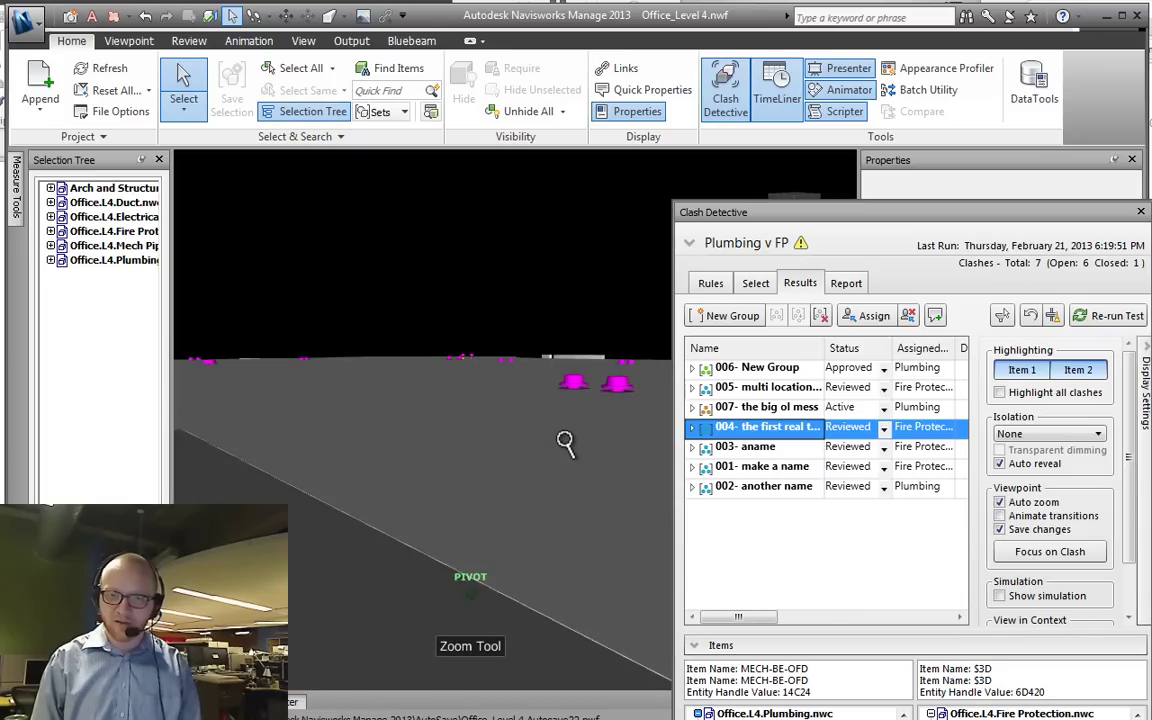
scroll(565, 443, up, 1)
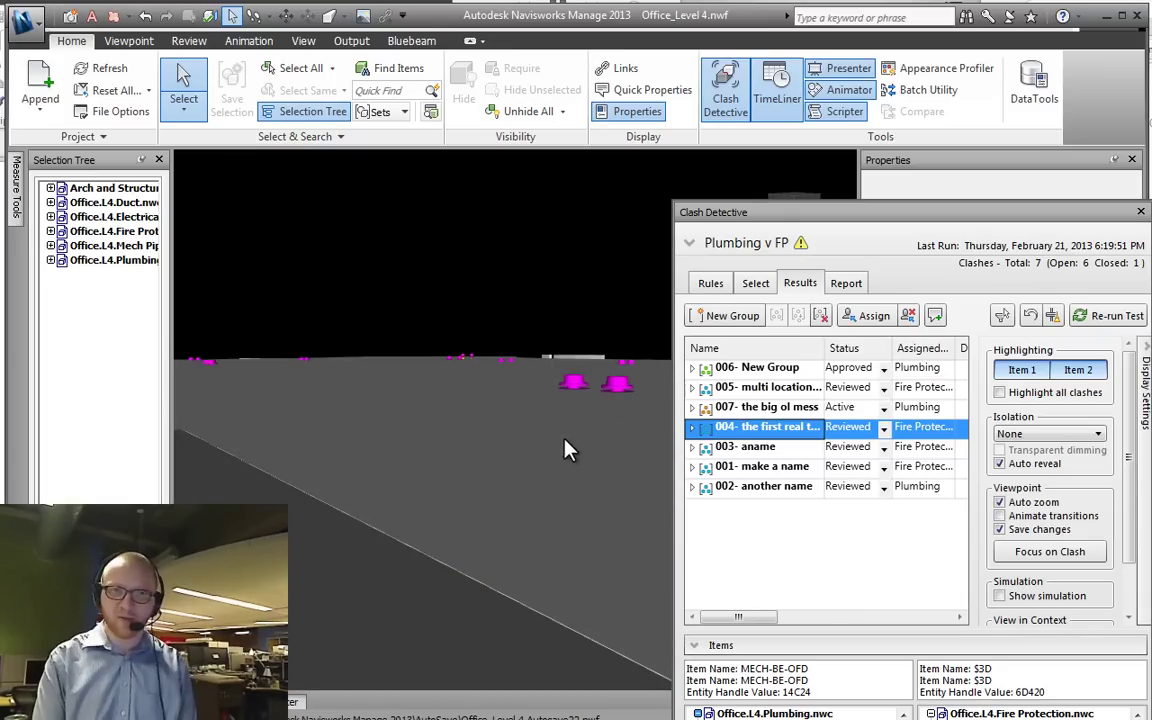
scroll(565, 443, up, 3)
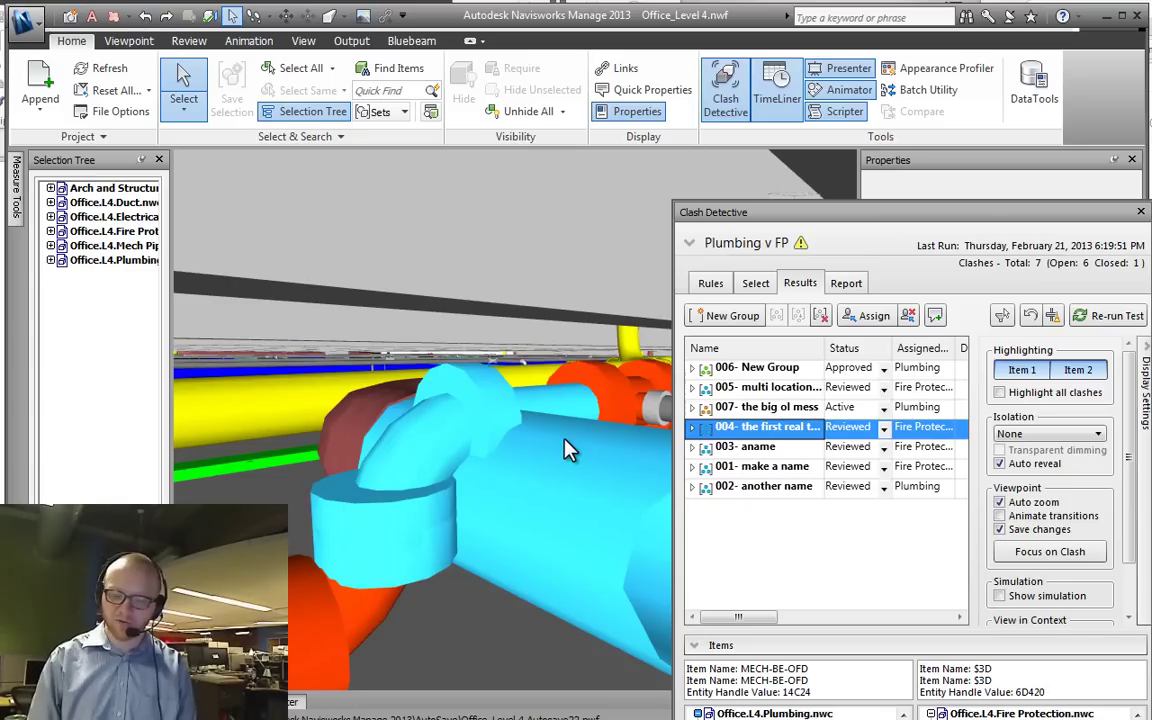
shift+middle_drag(565, 450, 565, 438)
scroll(565, 443, down, 1)
scroll(565, 443, down, 2)
scroll(565, 441, down, 5)
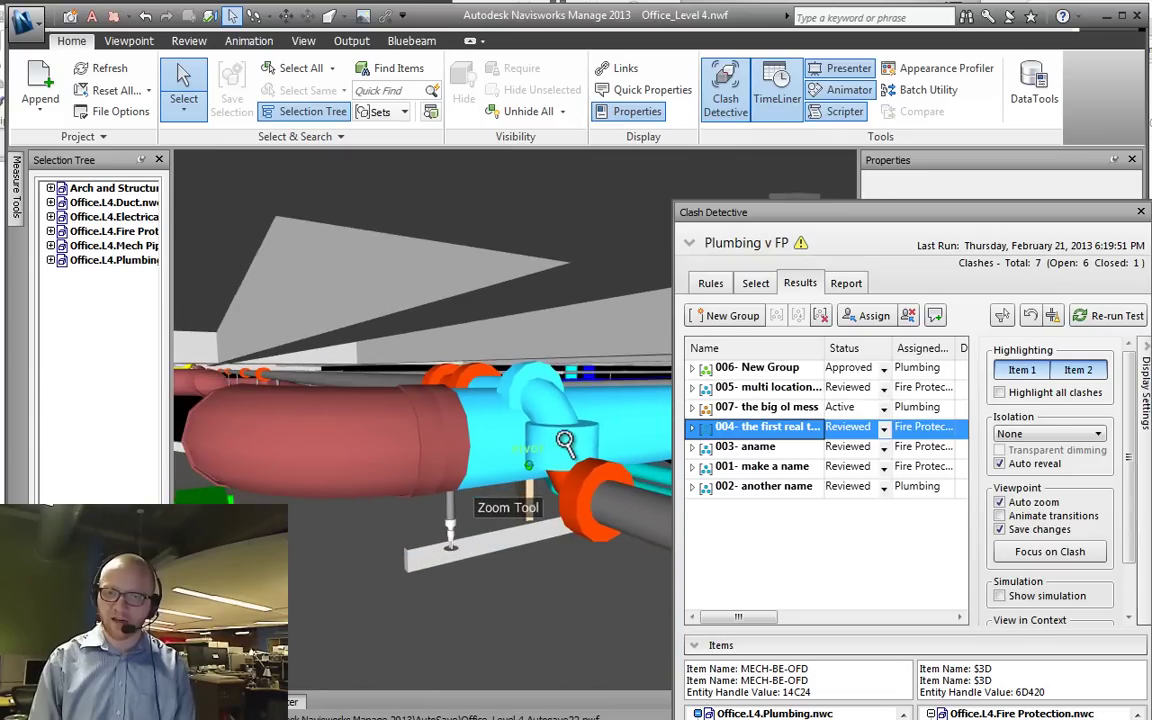
mouse_move(565, 440)
shift+middle_down()
mouse_move(553, 437)
mouse_move(563, 440)
shift+middle_up()
scroll(566, 442, down, 3)
scroll(566, 443, up, 1)
click(565, 443)
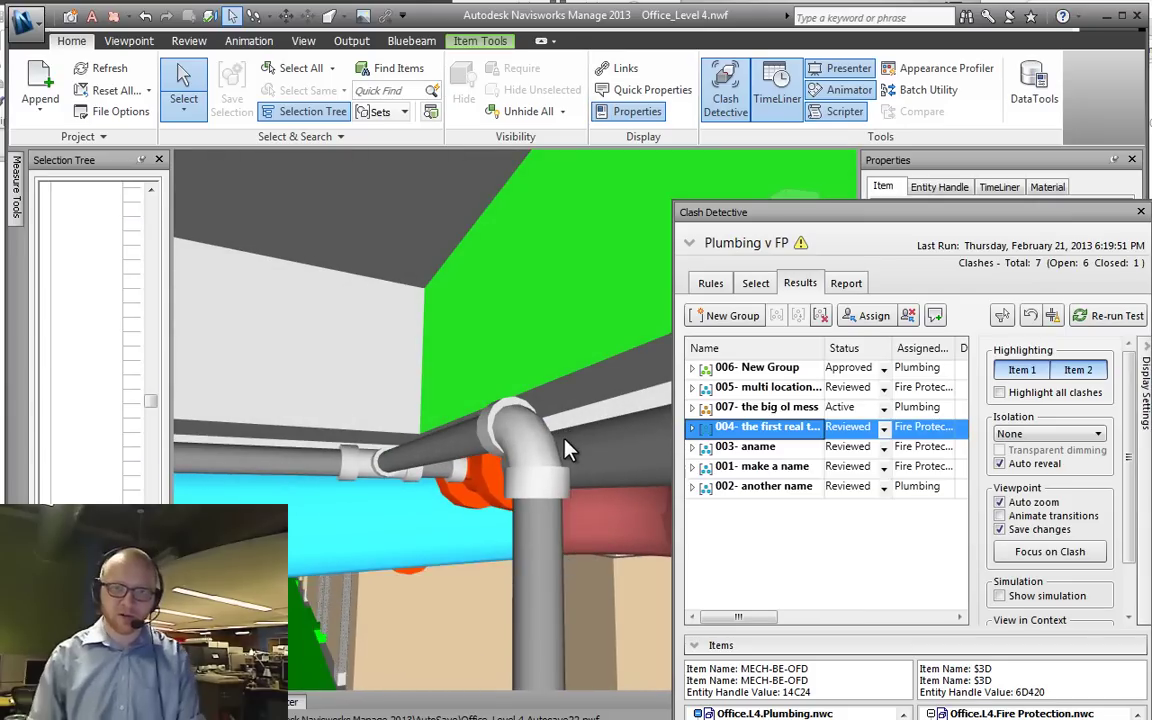
shift+middle_drag(564, 440, 564, 438)
scroll(566, 443, down, 3)
scroll(564, 438, down, 2)
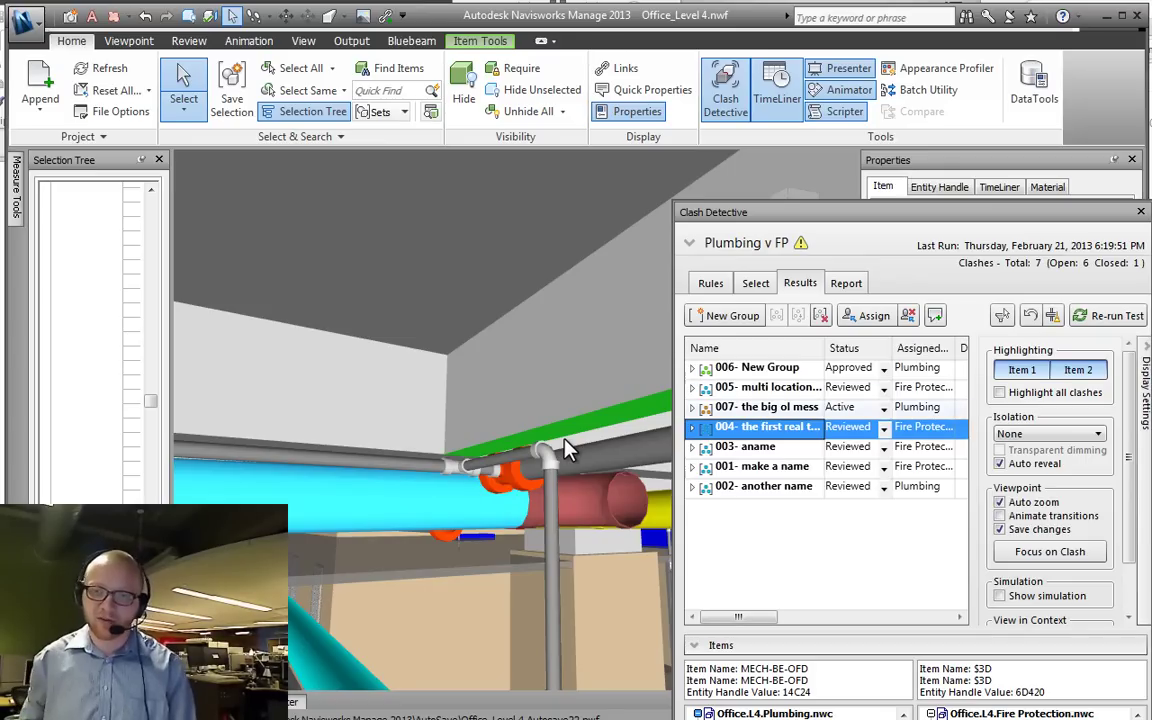
Step: Frame clash group 007's long highlighted pipe run from below the ceiling as its saved viewpoint
key(Up)
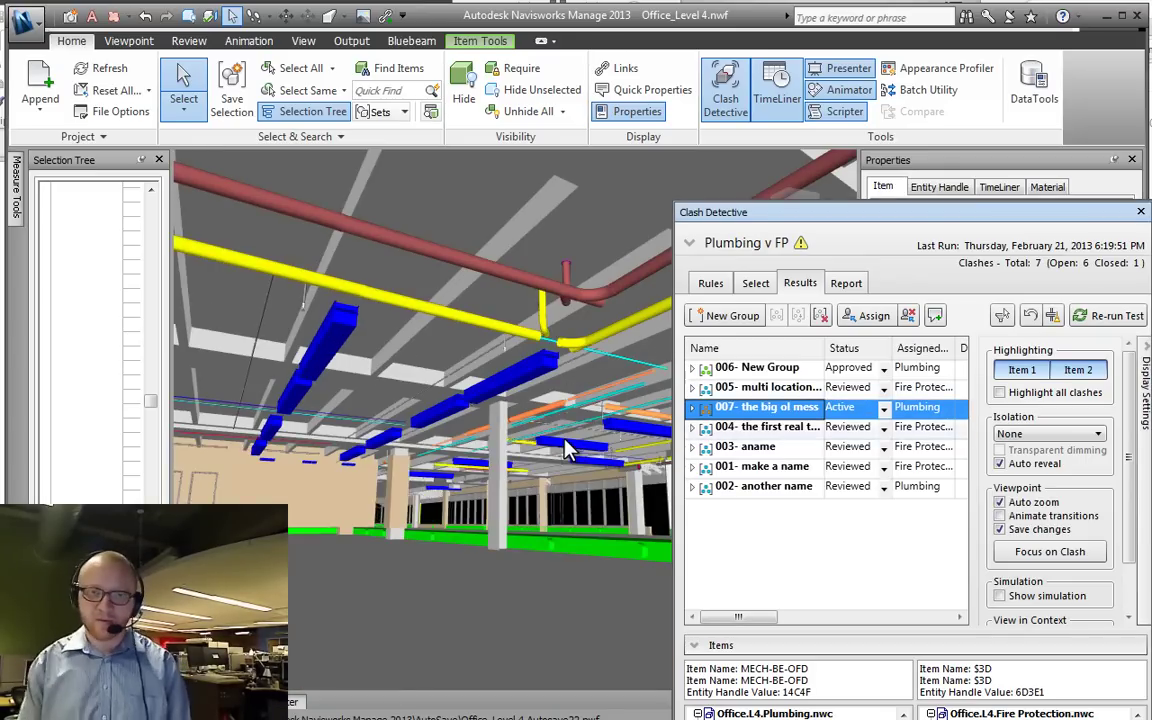
middle_drag(565, 440, 421, 511)
scroll(354, 525, up, 5)
middle_drag(499, 574, 440, 547)
middle_drag(566, 437, 564, 439)
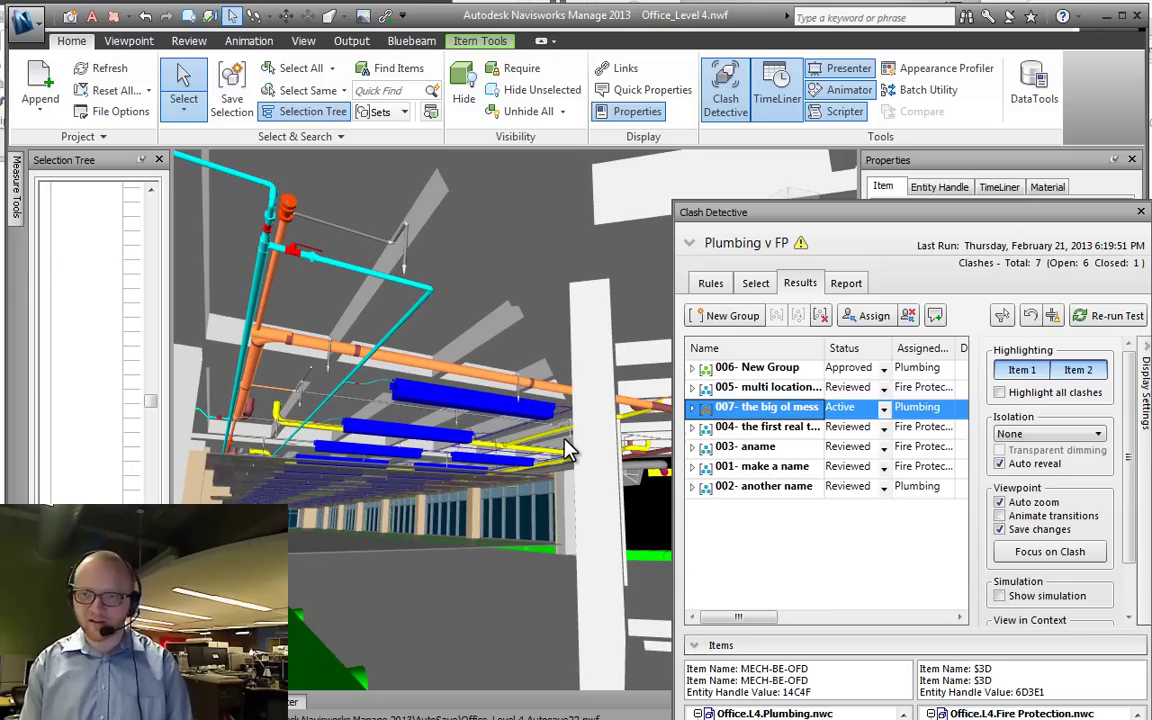
Step: Preview clash group 007 with Isolation set to Dim Other, and set Isolation back to None
click(1098, 434)
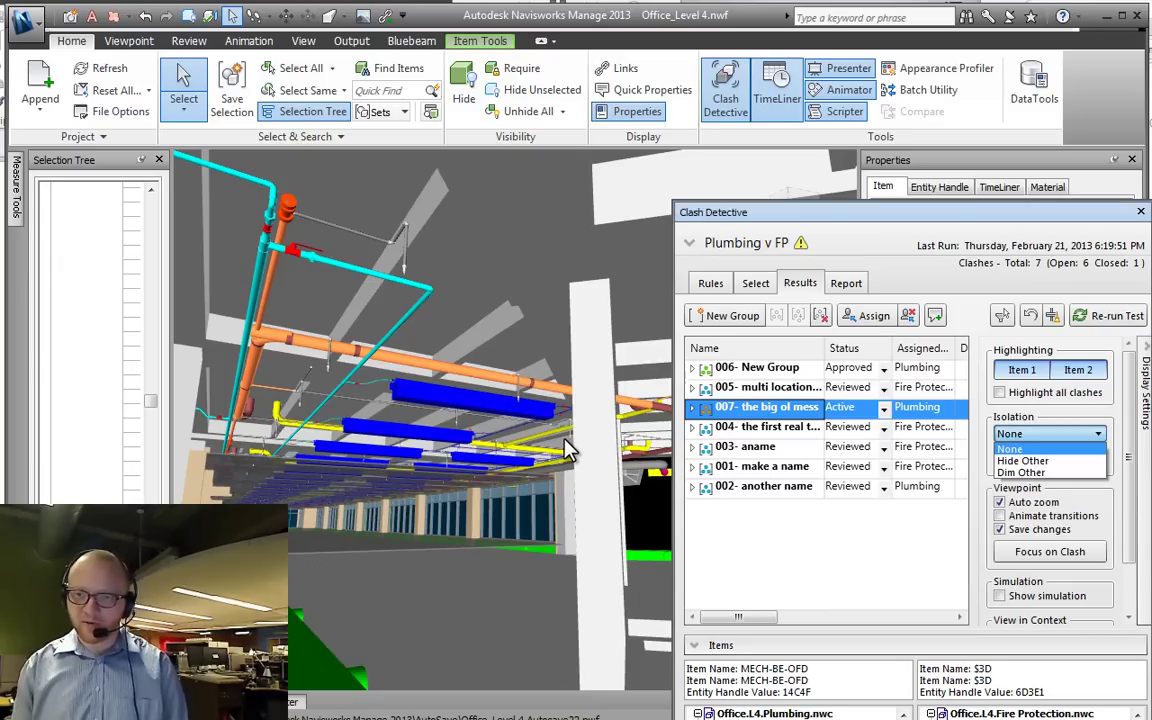
click(1021, 472)
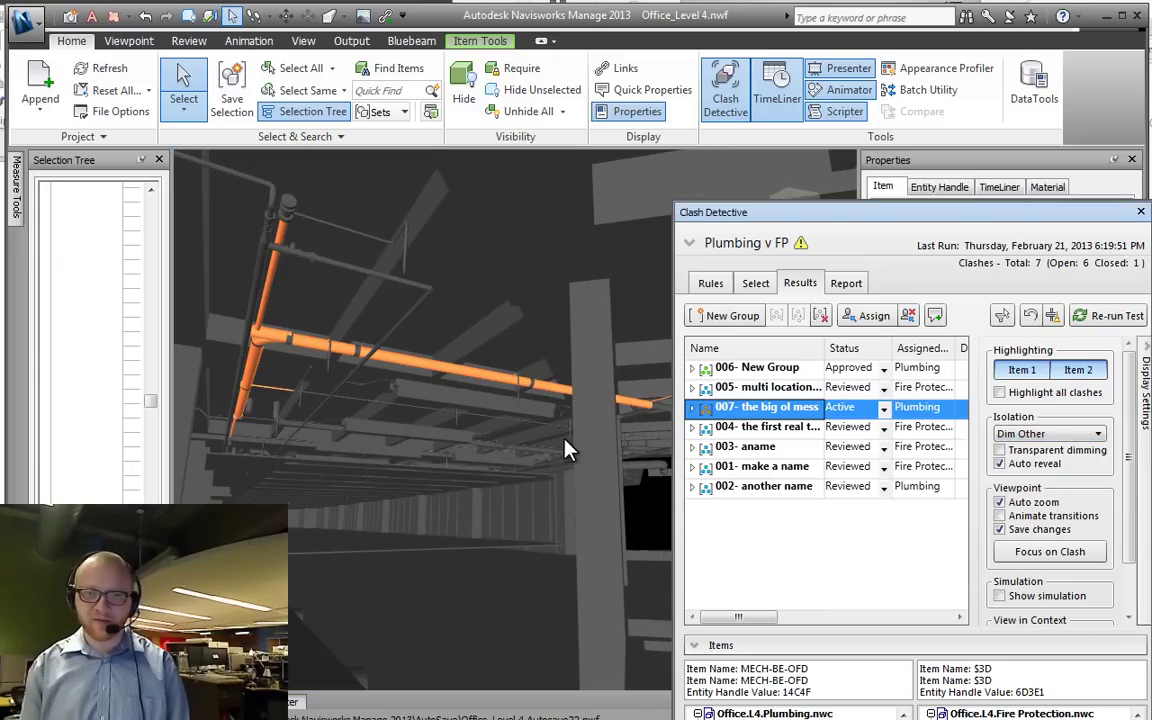
click(1050, 433)
click(1010, 449)
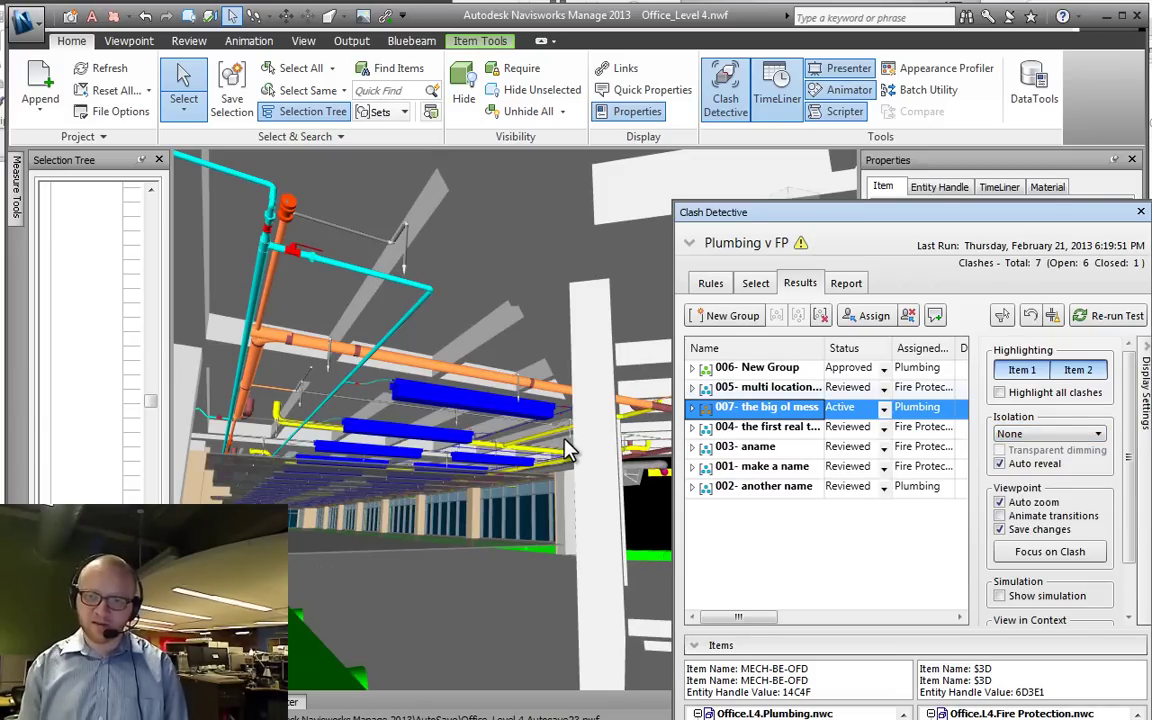
Step: Return to clash group 002 and mark its clash area with two green redline ellipses
key(Up)
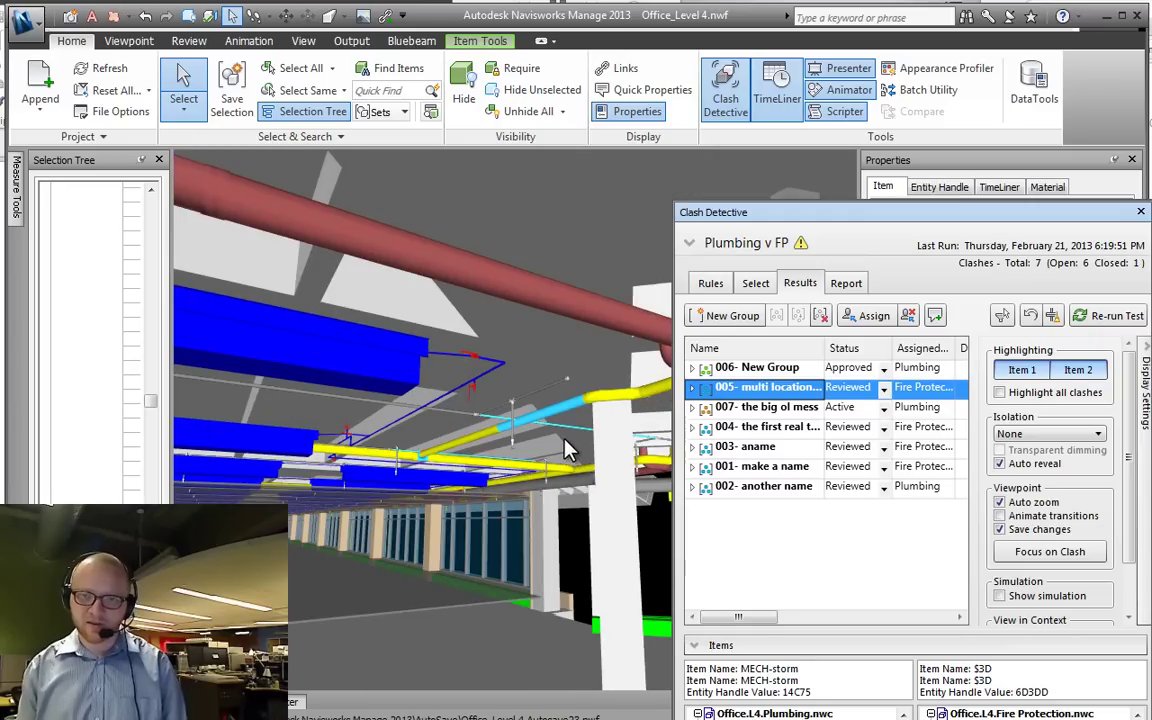
key(Up)
key(Up)
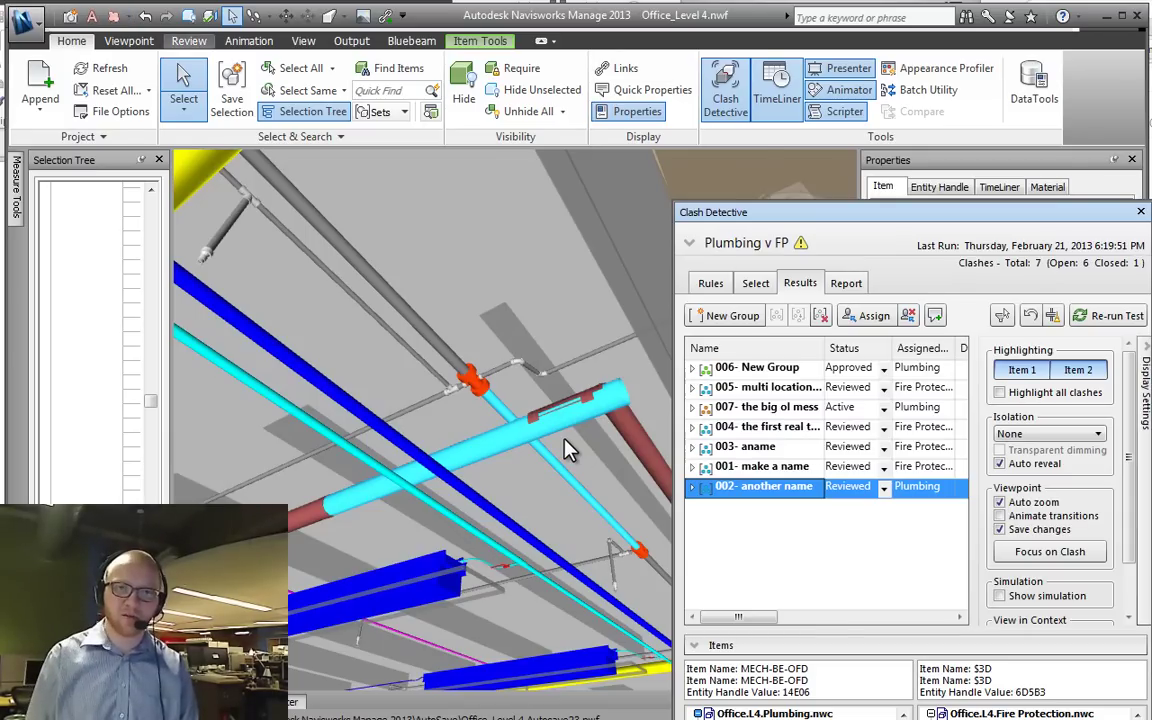
click(189, 41)
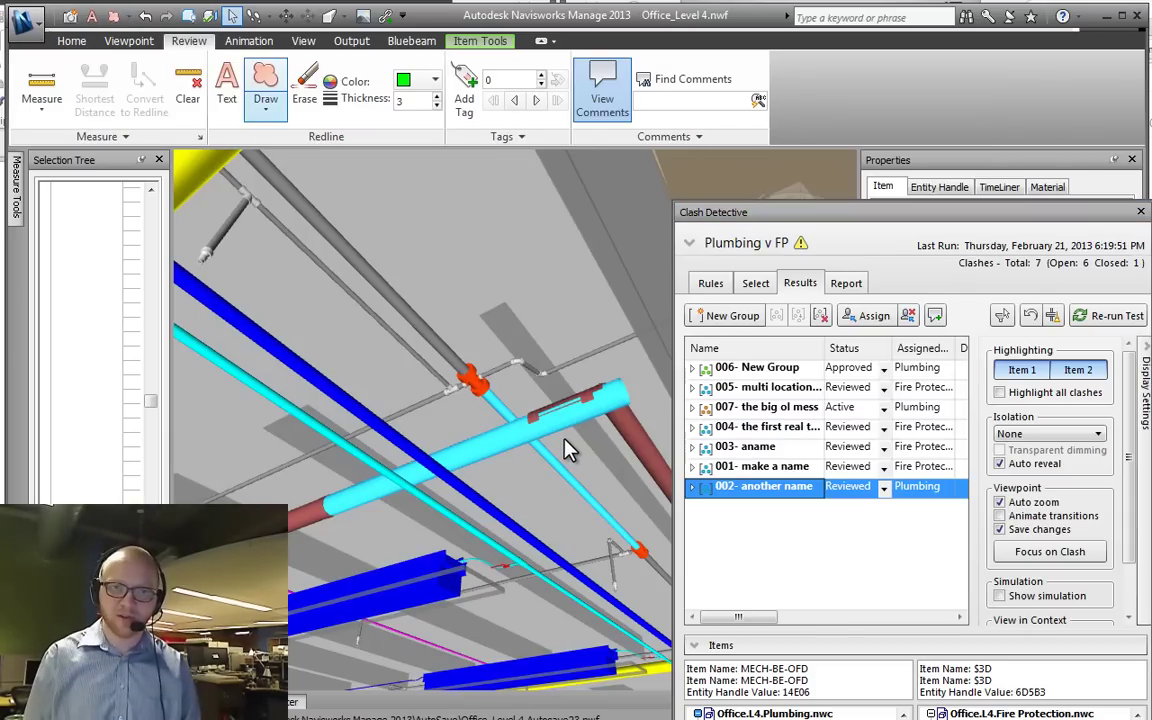
click(265, 103)
click(290, 177)
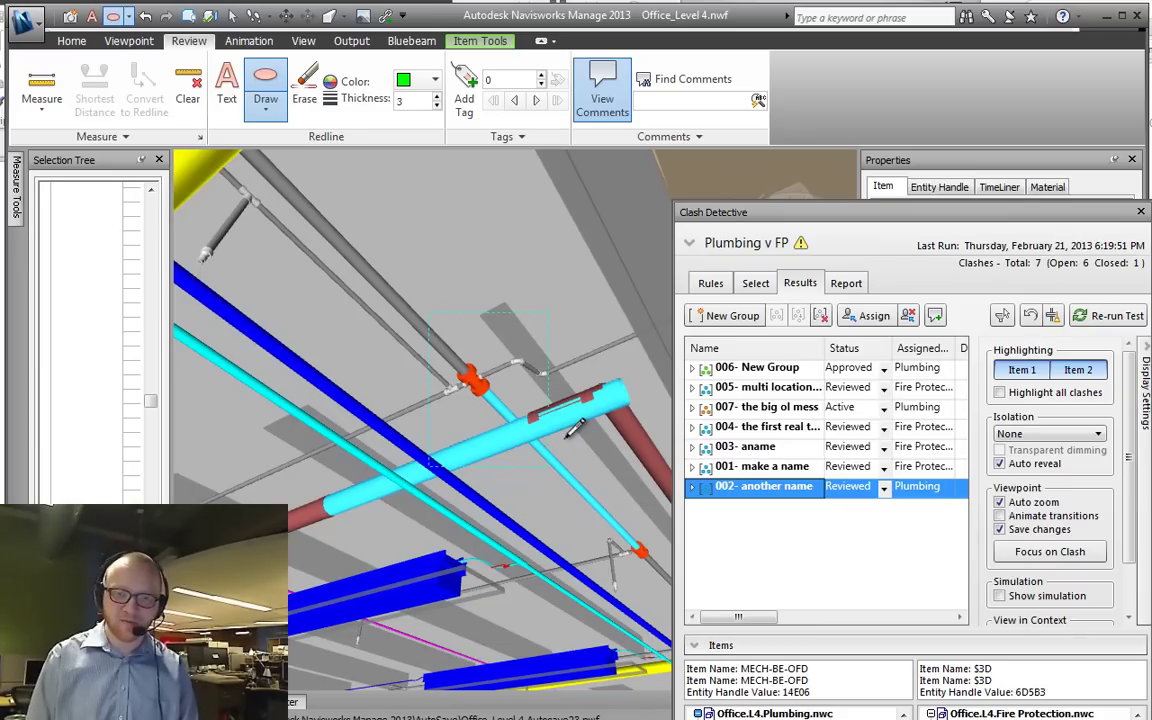
drag(429, 312, 549, 467)
drag(508, 393, 578, 540)
Step: Set the redline color to red, and circle the clashing pipes in clash group 001 with an ellipse
click(435, 80)
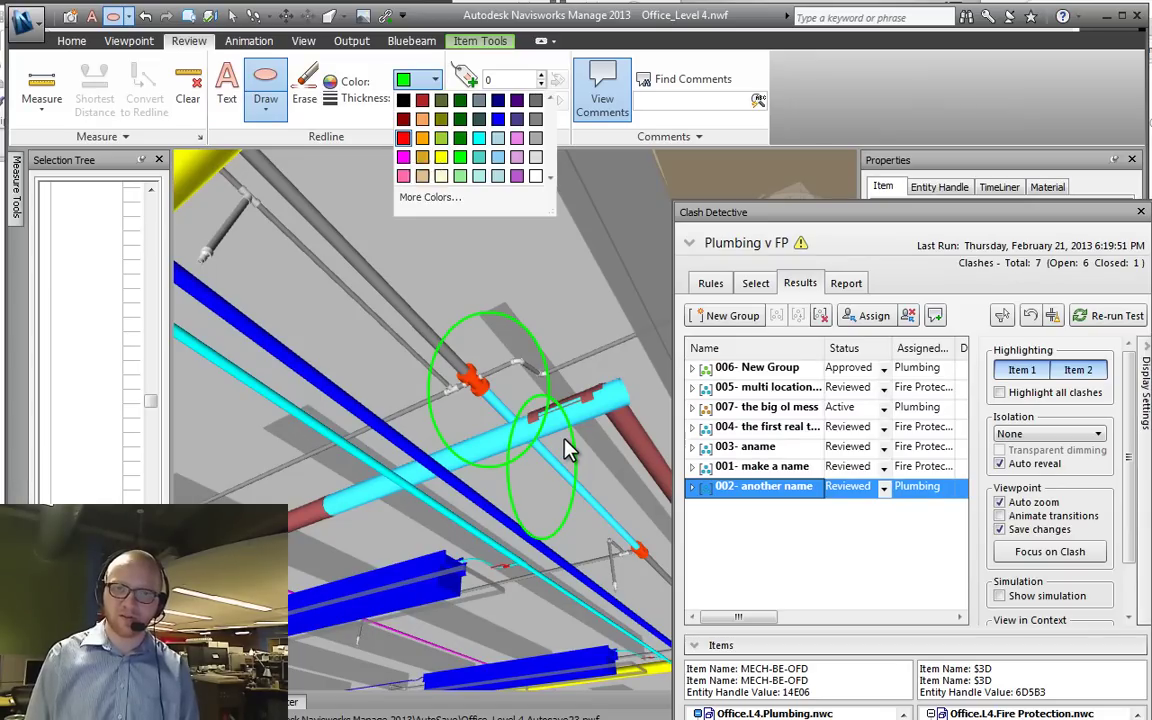
click(403, 138)
drag(440, 360, 543, 475)
key(Up)
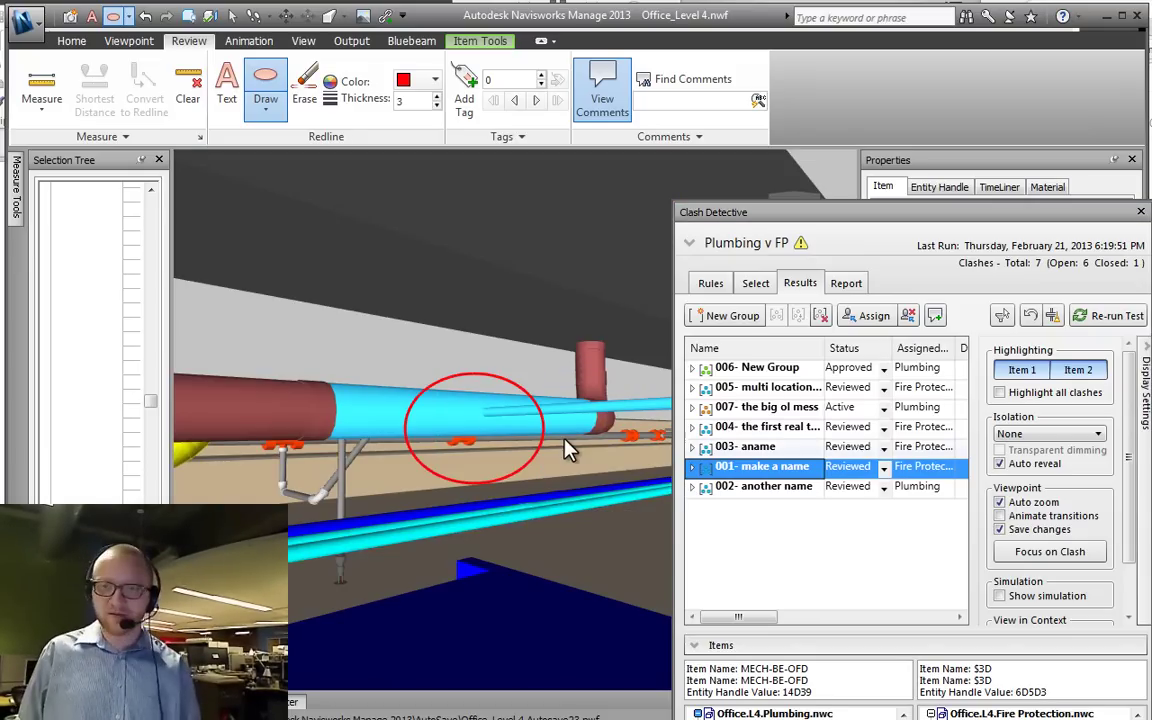
Step: Circle clash group 003's pipe intersection in red, and add the redline text "Move the sprinkler" above the ellipse
key(Up)
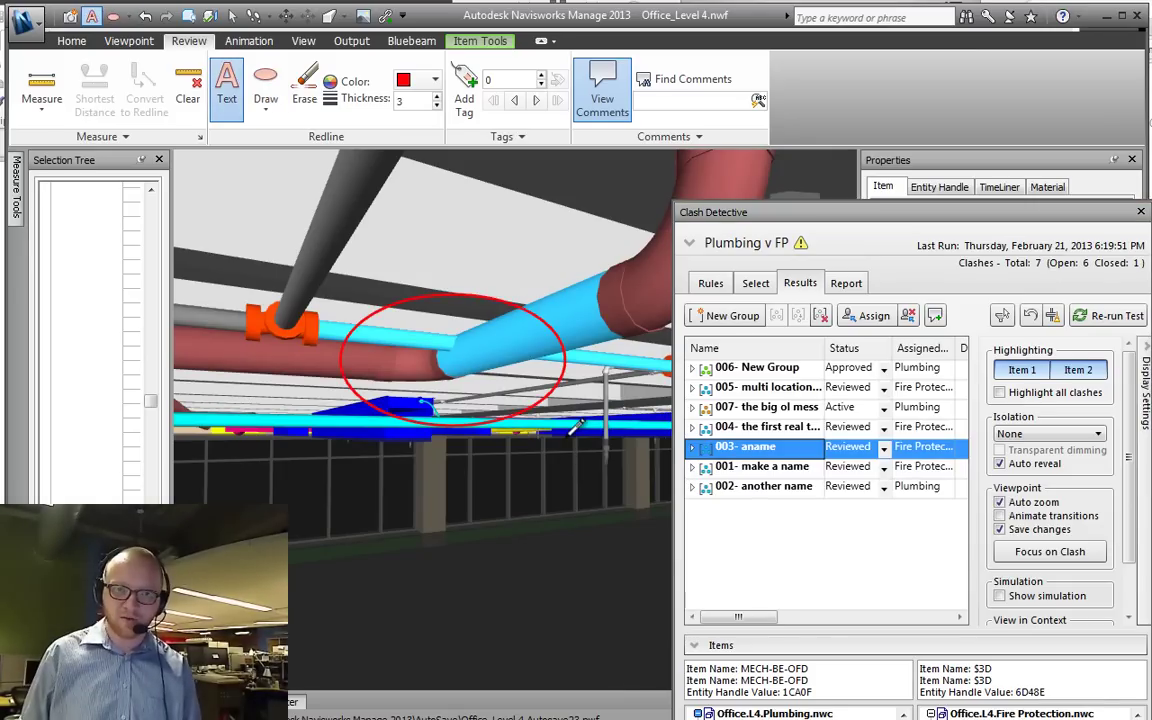
click(566, 450)
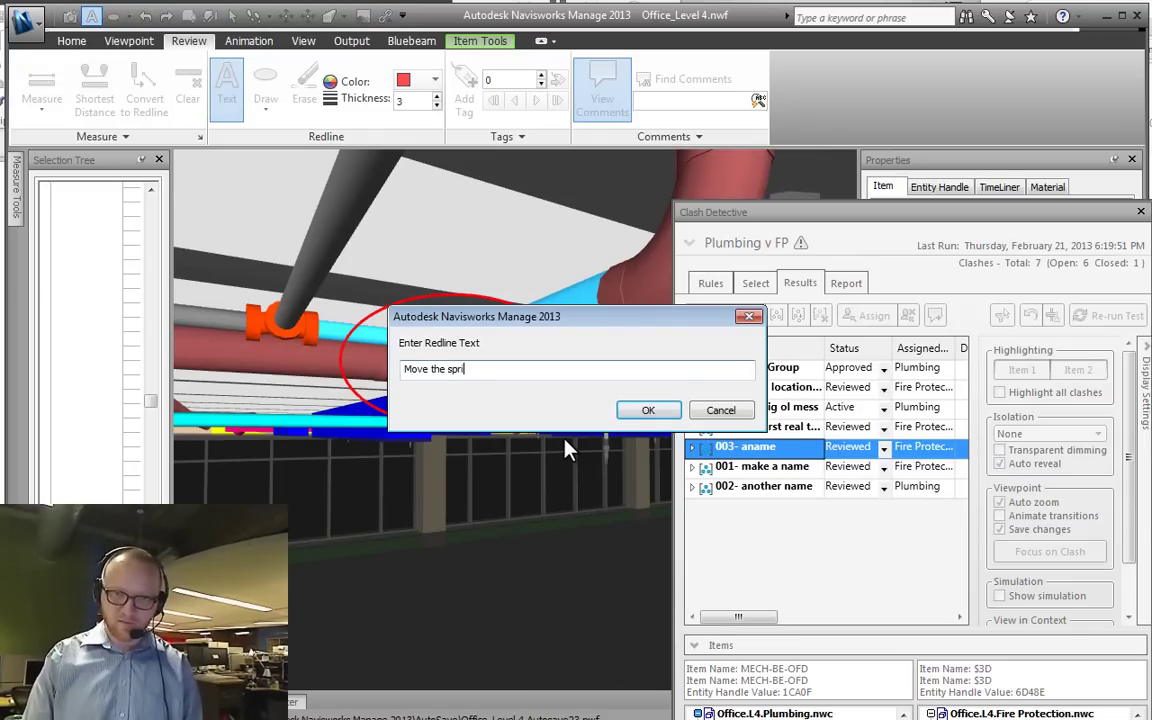
text(Move the sprinkler)
key(Return)
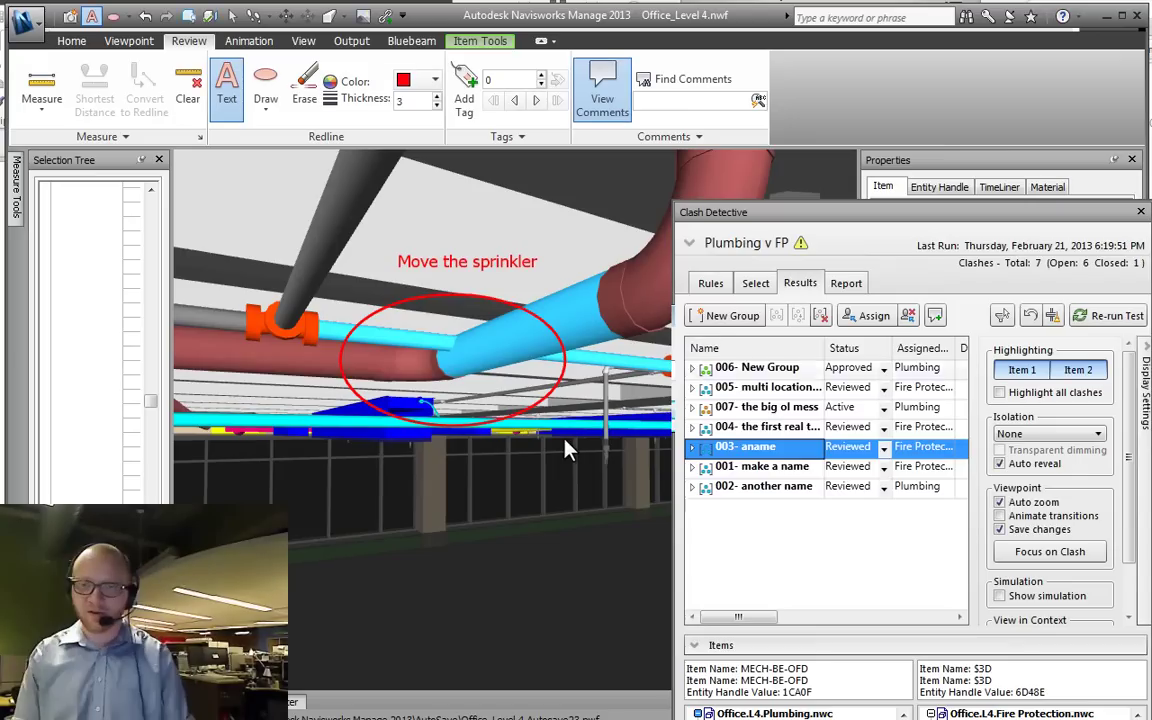
Step: Display clash group 004 and add the redline text "pretty bad view here" beside its pipes
key(Up)
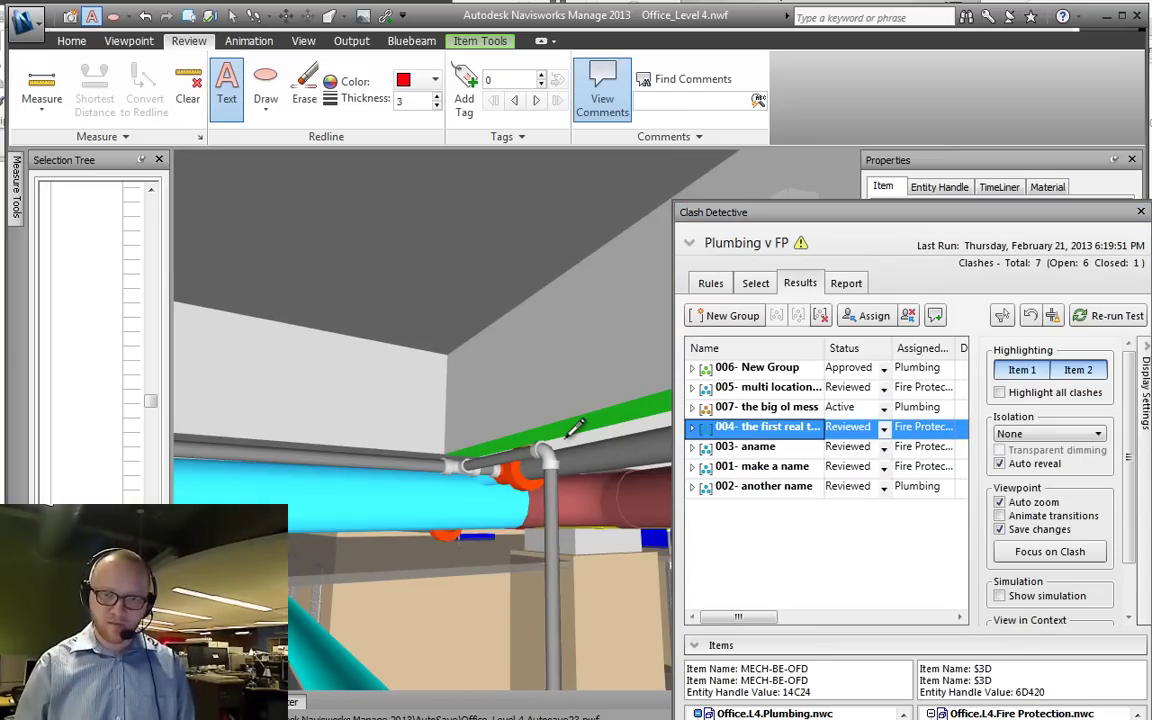
click(565, 449)
text(pretty )
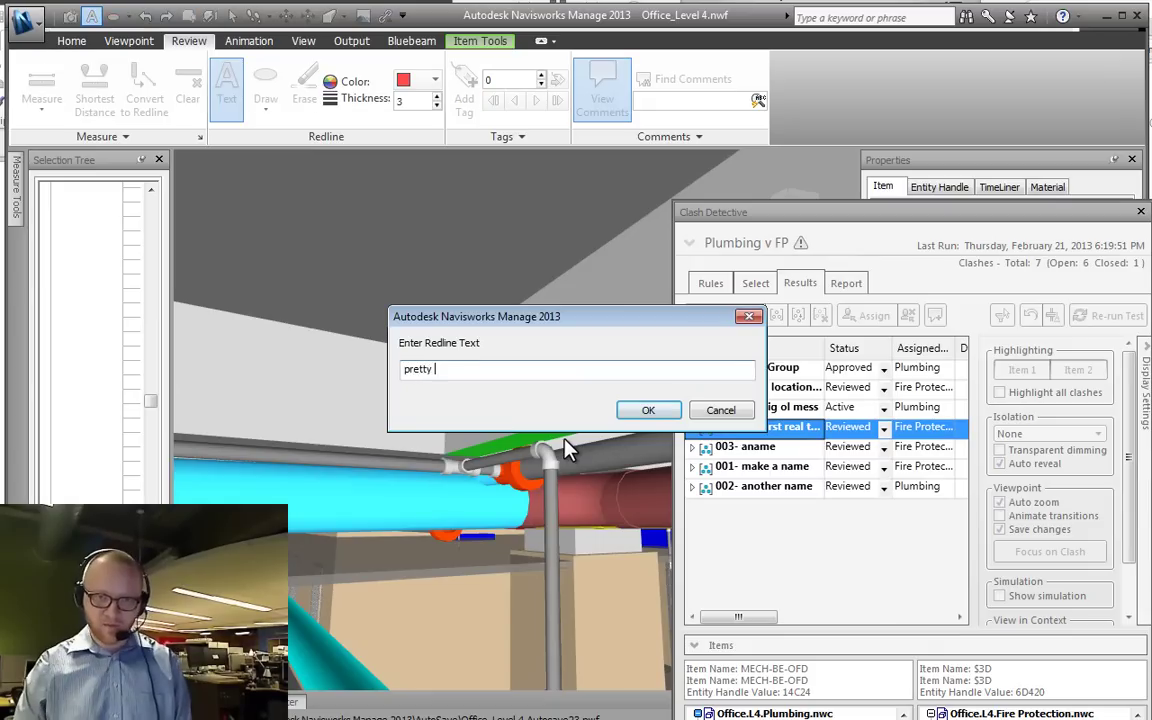
text(bad view here)
key(Return)
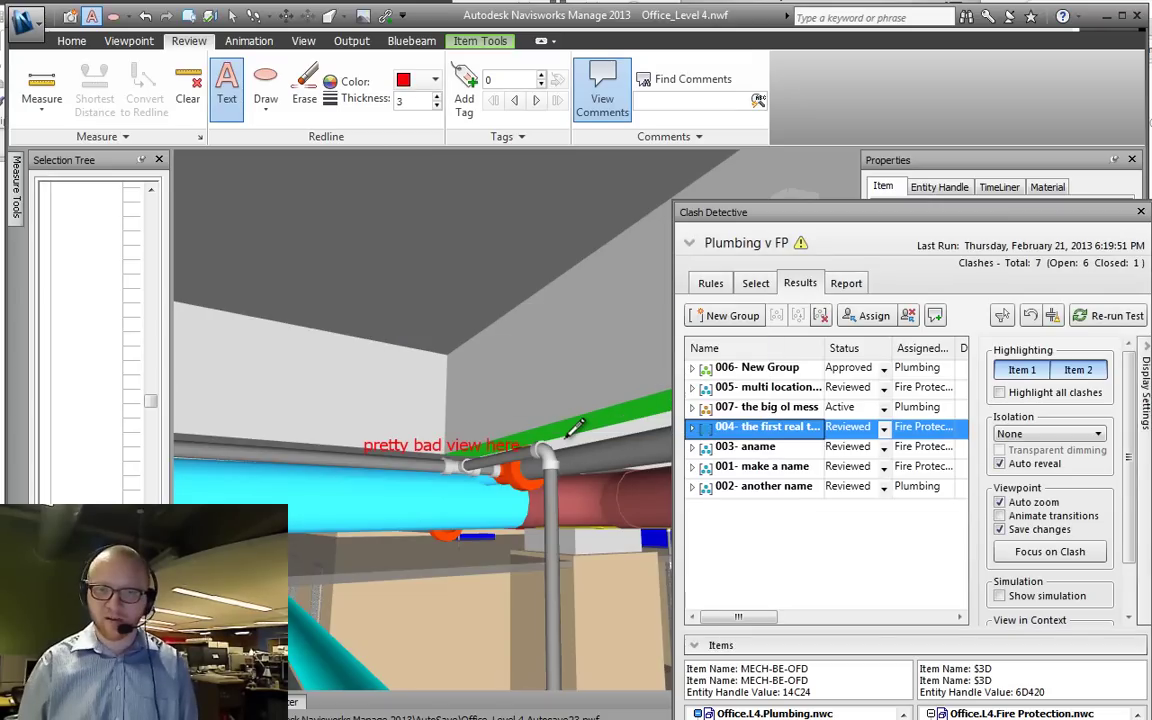
right_click(577, 428)
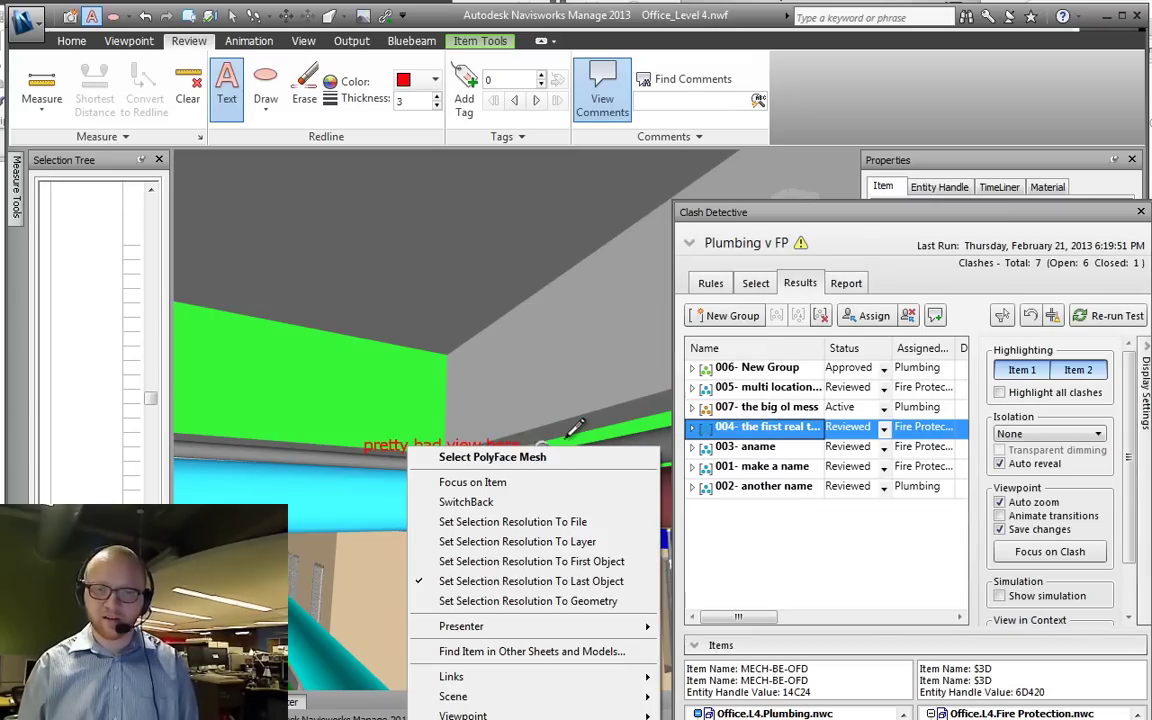
click(577, 428)
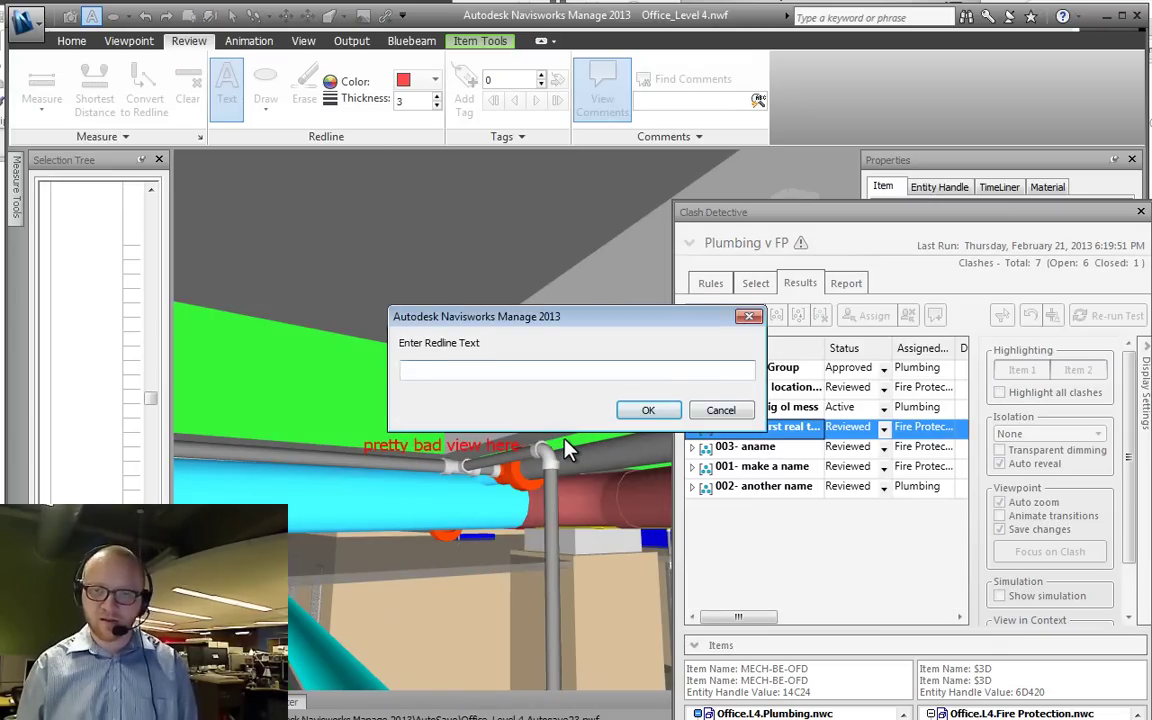
key(Escape)
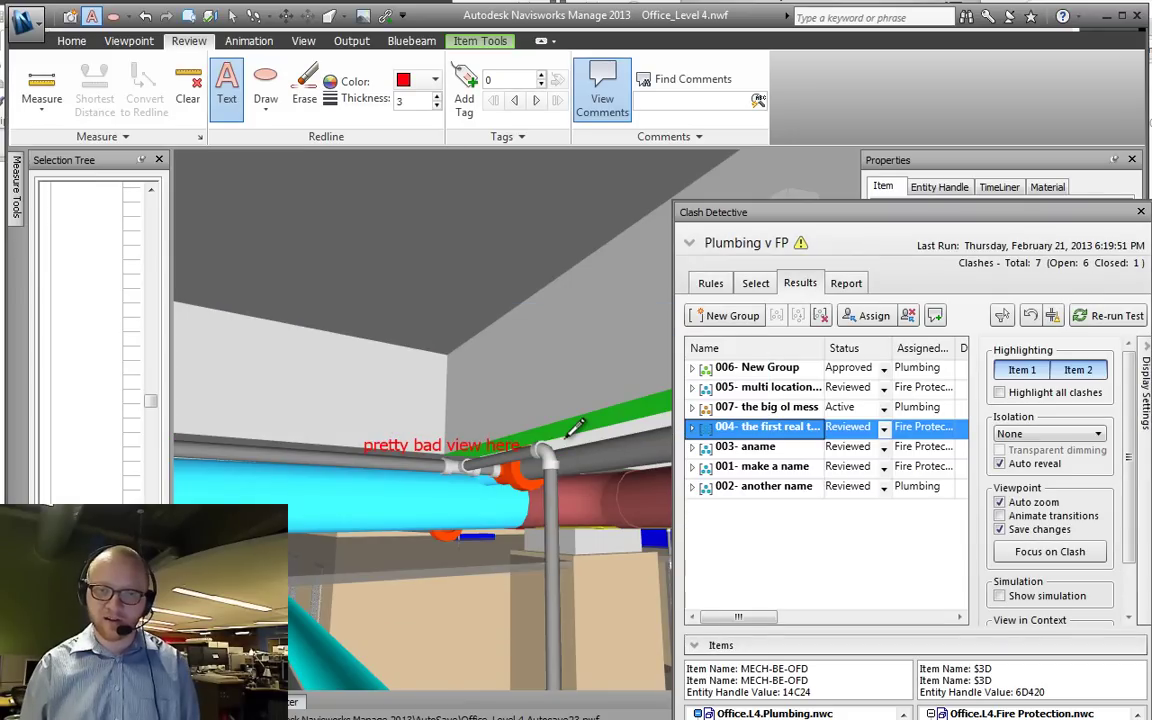
right_click(577, 428)
click(566, 449)
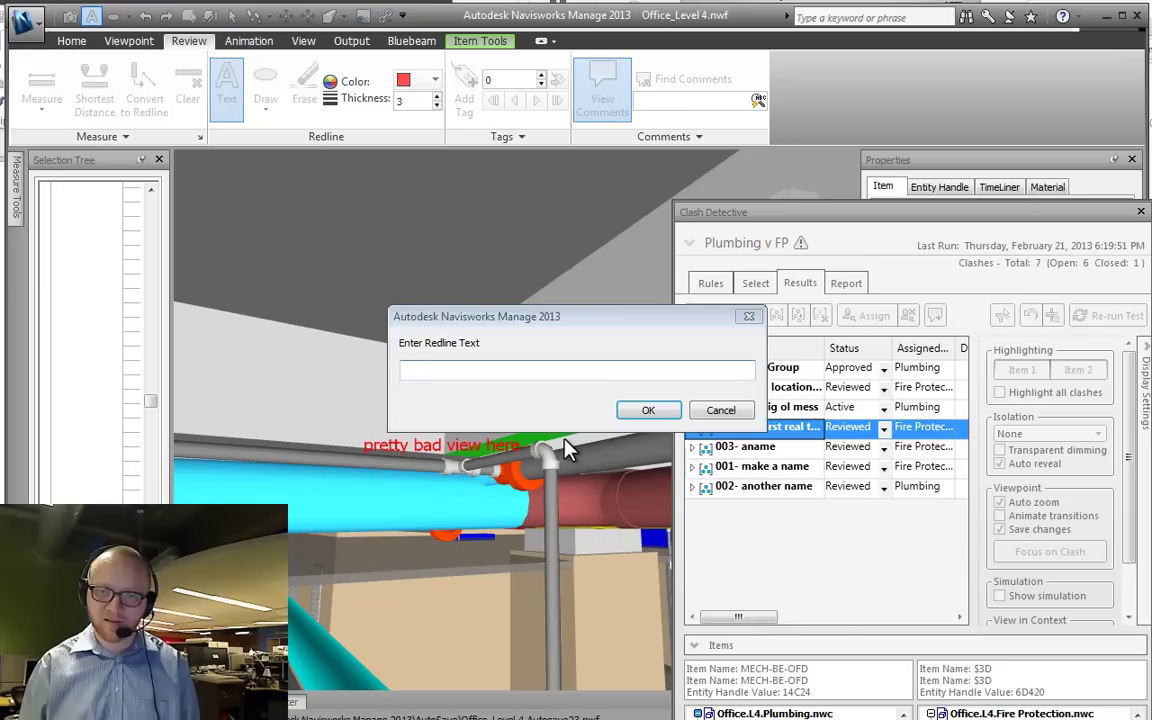
key(Escape)
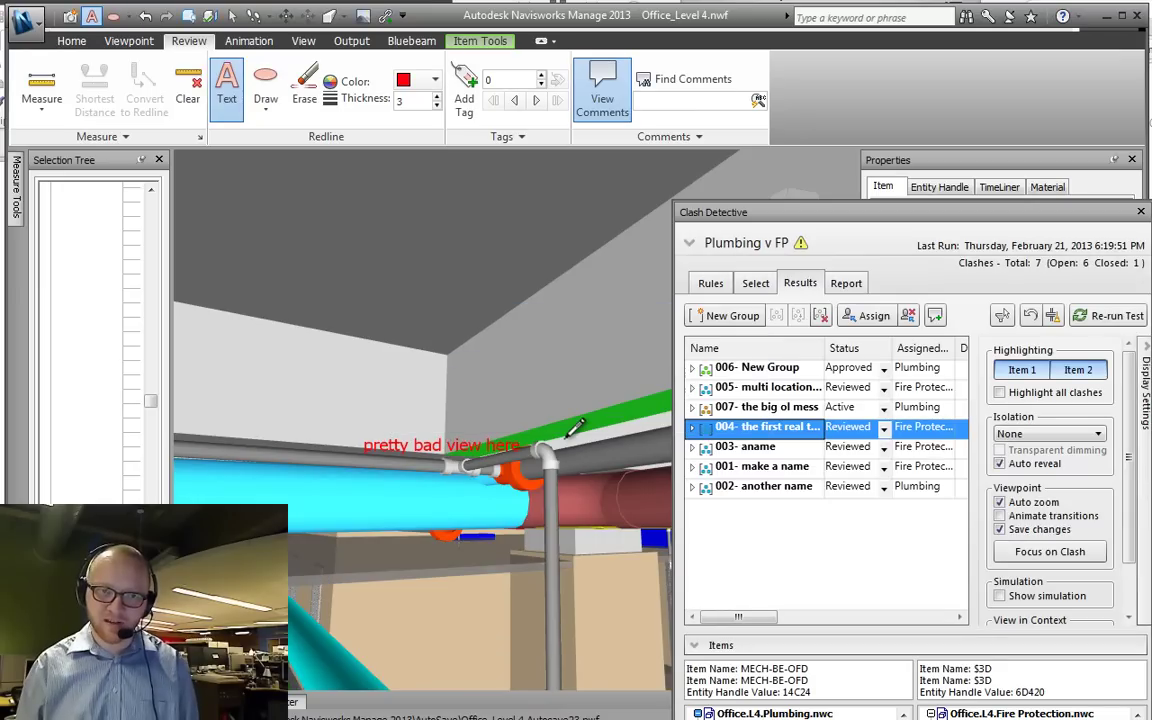
right_click(566, 446)
right_click(566, 439)
click(566, 450)
key(Escape)
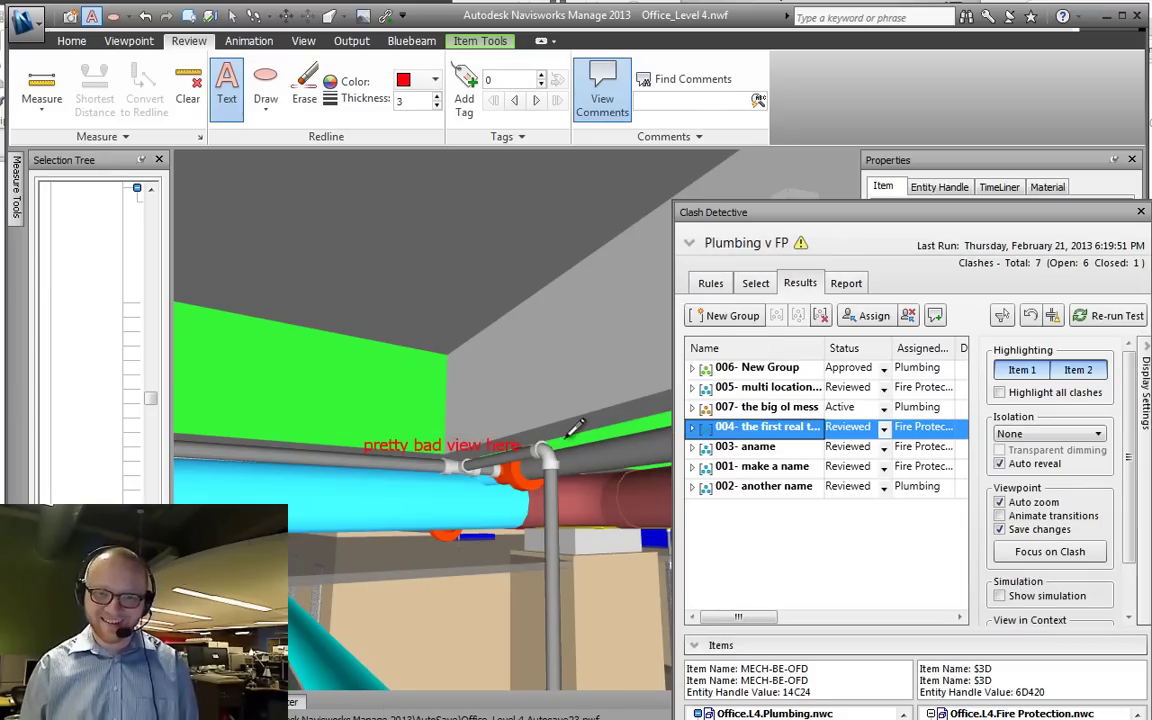
right_click(575, 428)
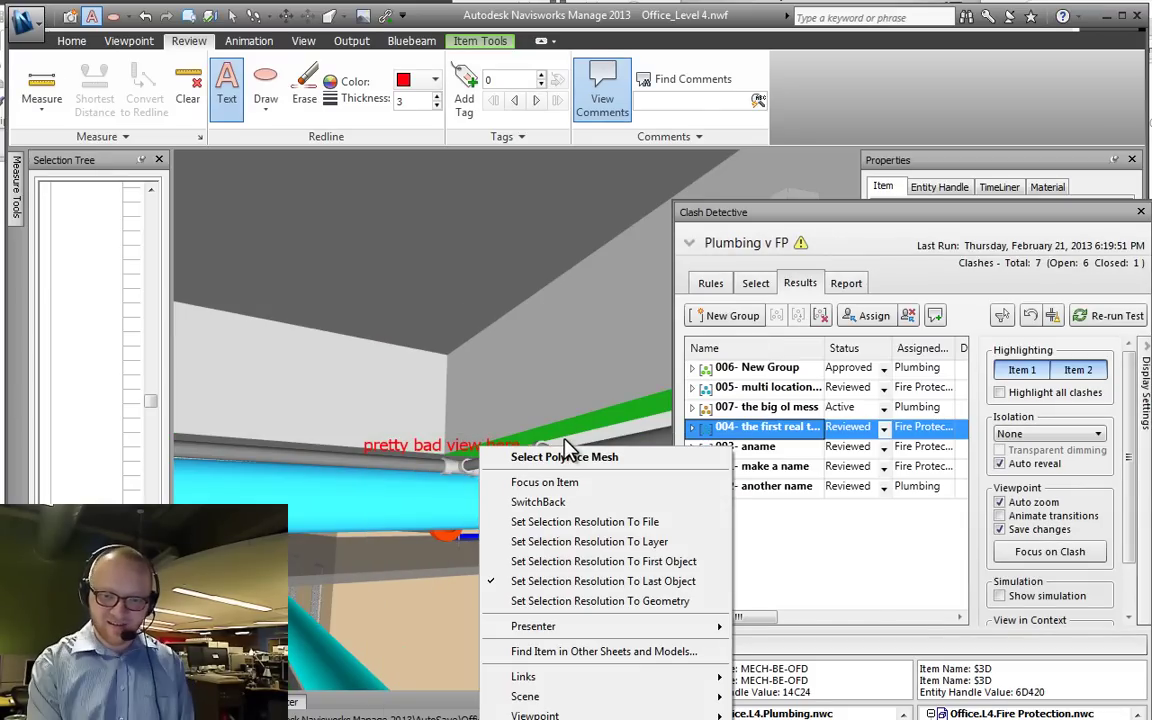
key(Escape)
key(Escape)
key(Escape)
click(563, 447)
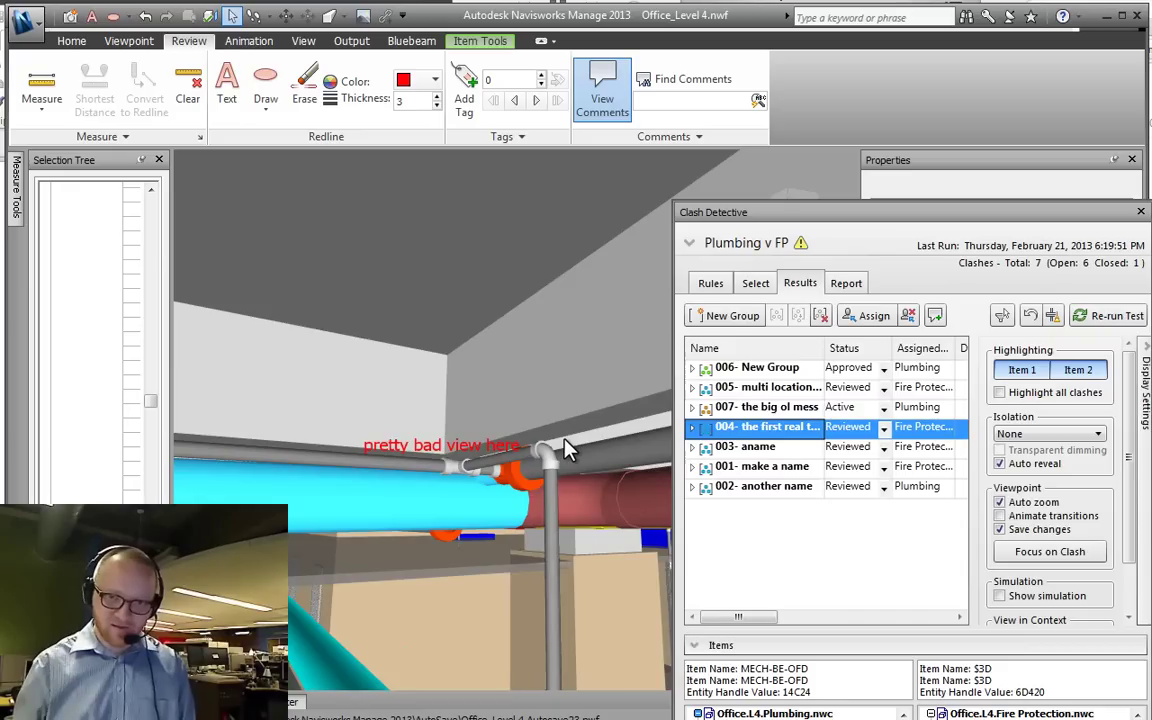
right_click(566, 450)
click(566, 450)
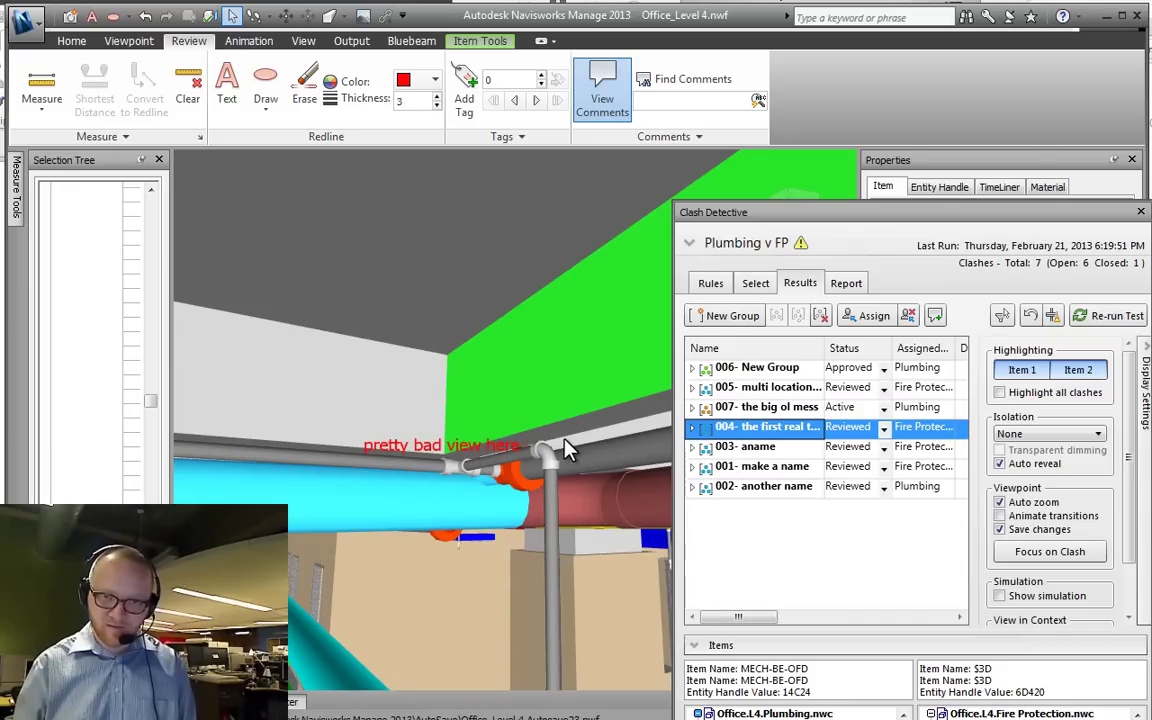
right_click(566, 450)
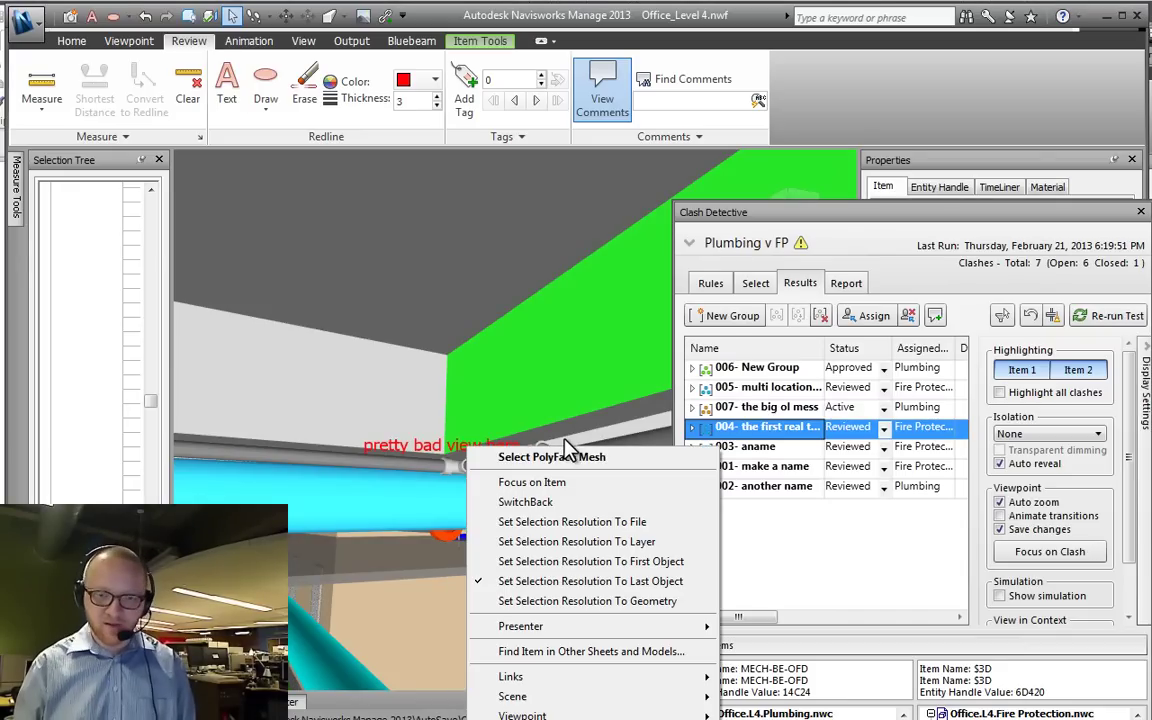
click(564, 441)
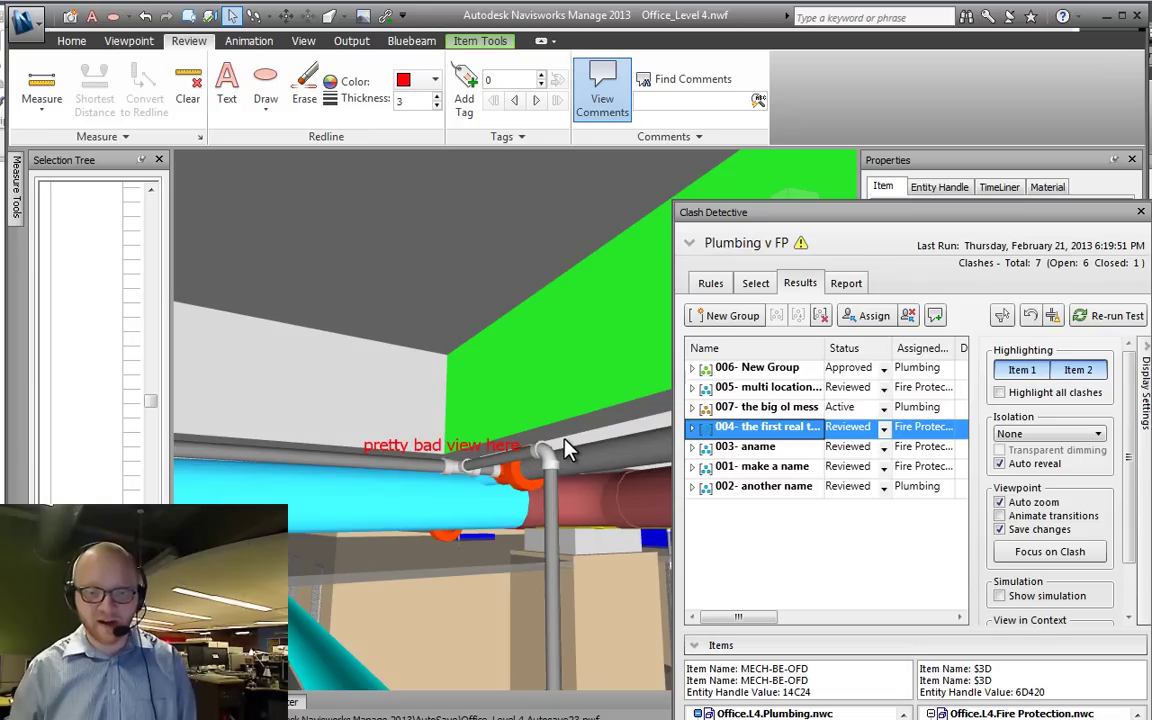
Step: Erase the redline text in clash group 004's view, and add the redline text "better ideas" in its place
click(304, 90)
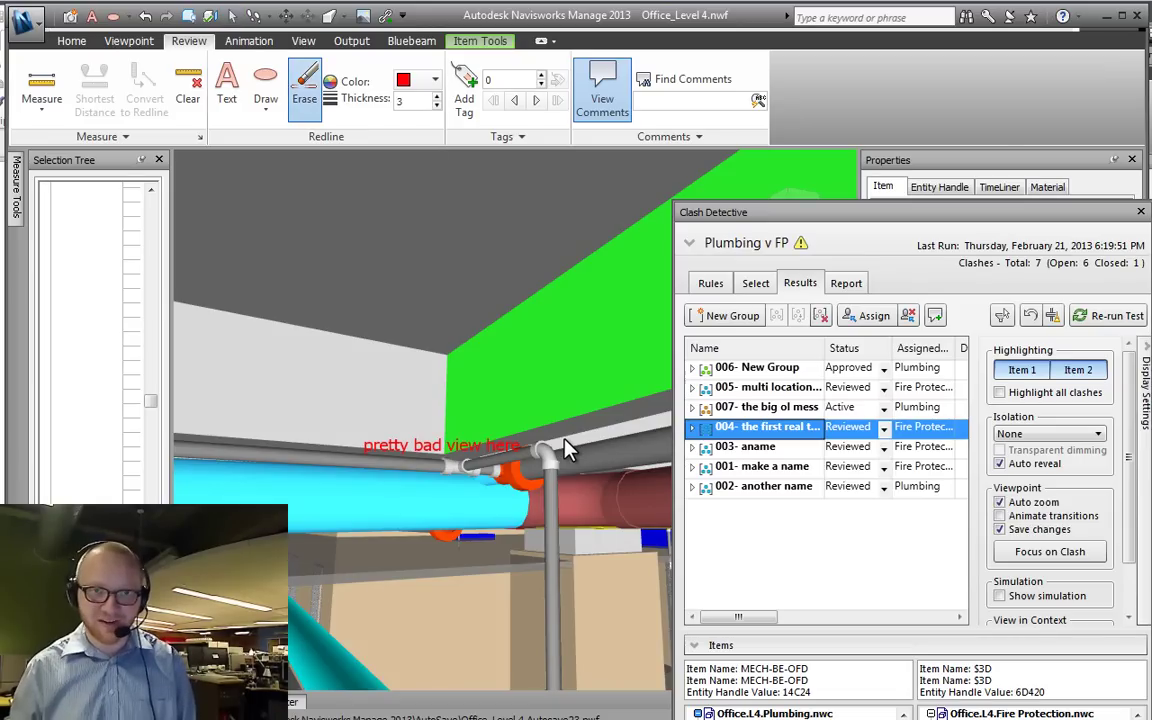
drag(324, 419, 631, 545)
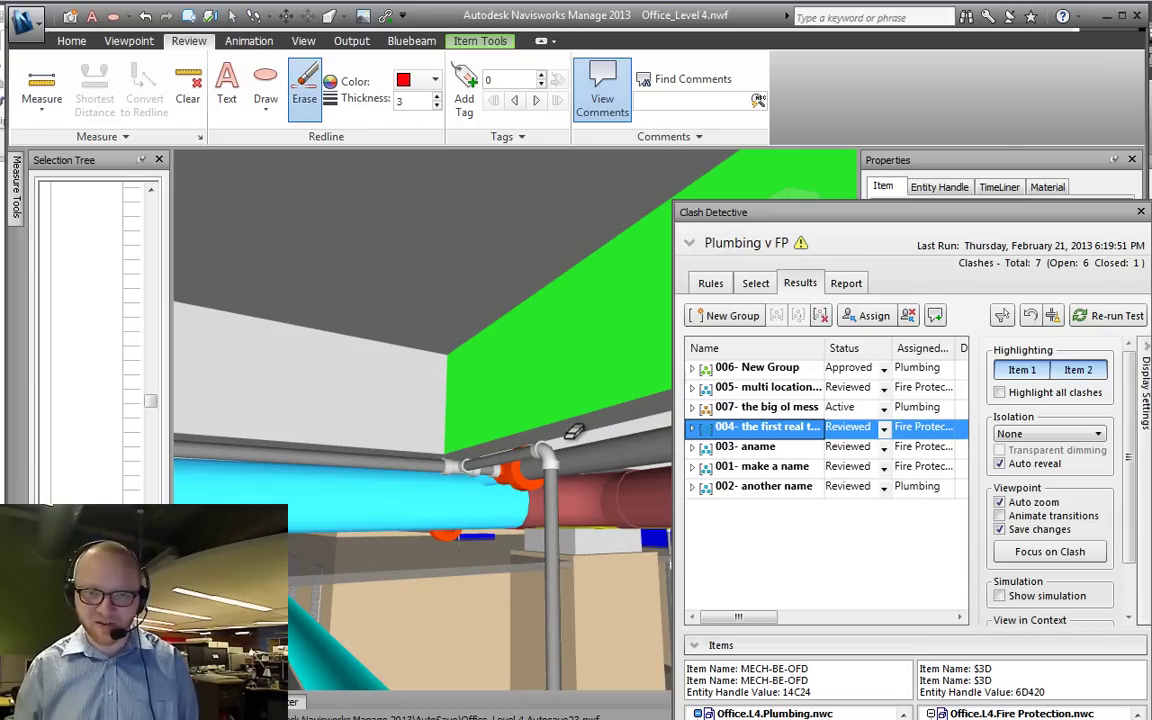
click(227, 88)
click(576, 427)
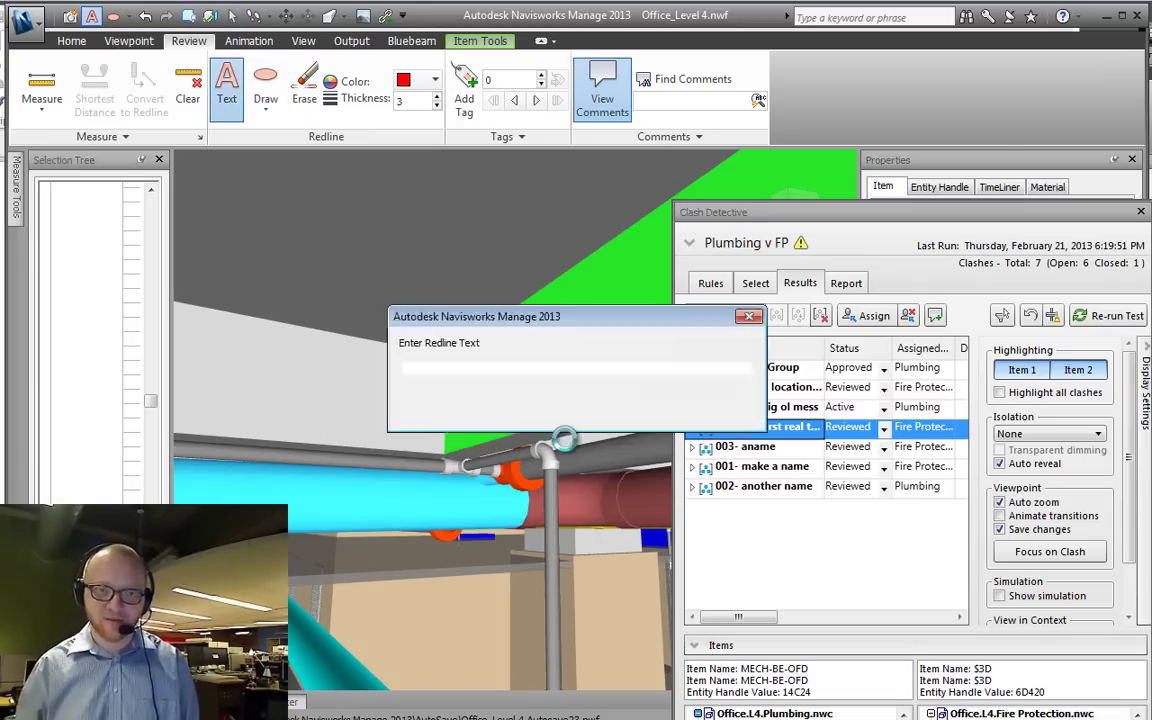
text(better ideas)
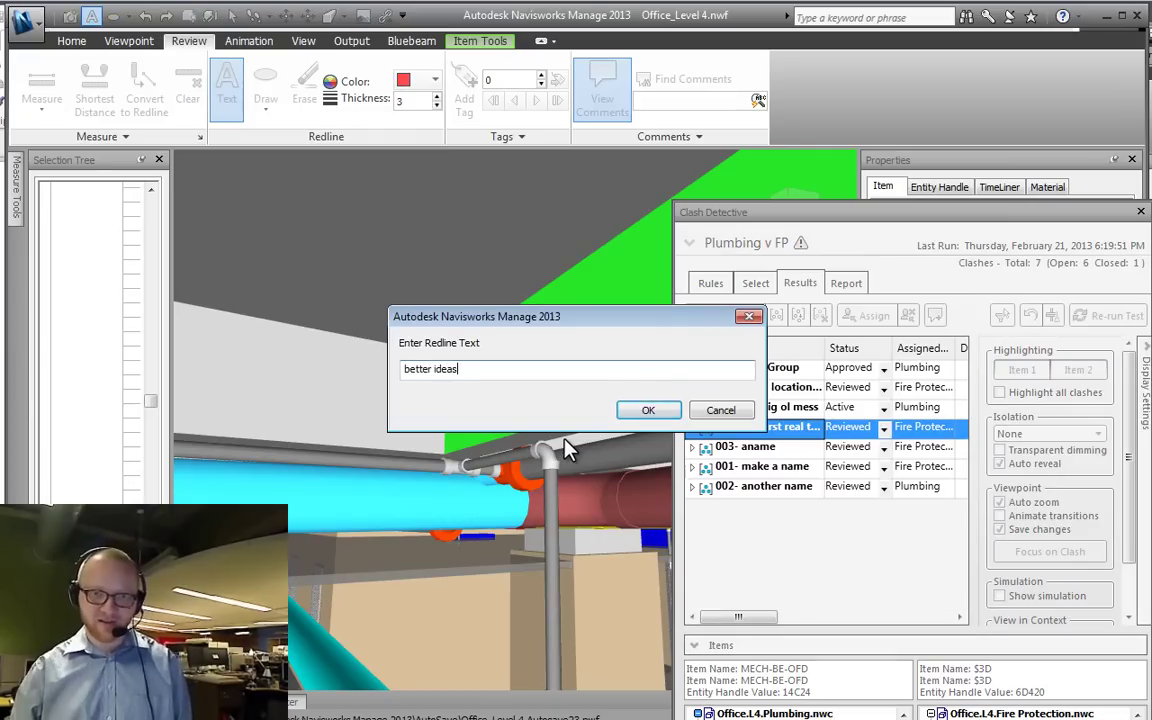
key(Return)
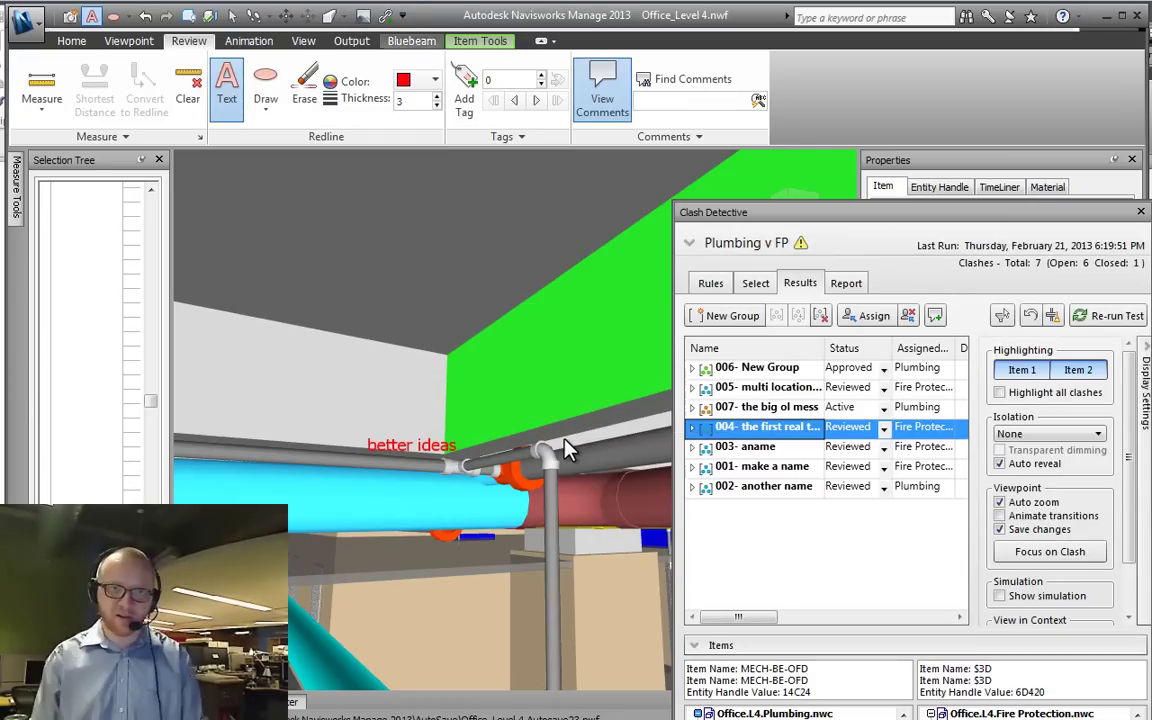
Step: Draw a large red redline cloud around clash group 004's pipes and text, and circle the pipe junction with an ellipse
click(285, 142)
mouse_move(472, 395)
mouse_down()
mouse_move(604, 424)
mouse_move(385, 602)
mouse_move(200, 445)
mouse_move(240, 378)
mouse_move(475, 392)
mouse_up()
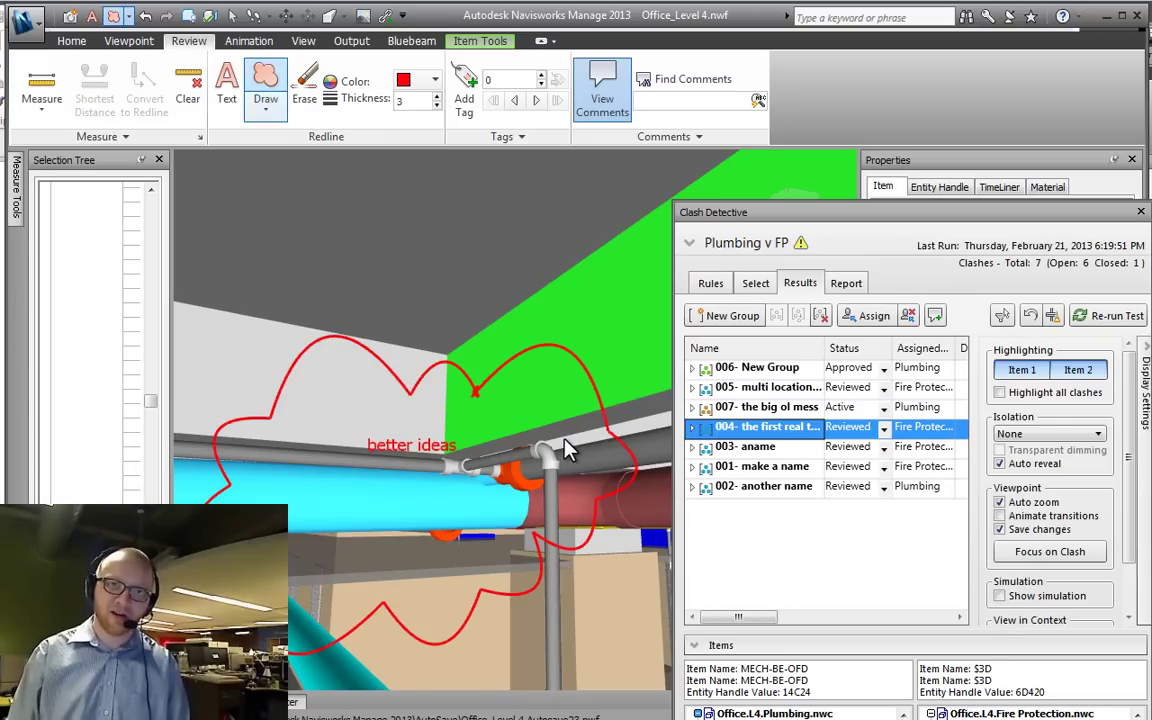
click(265, 111)
click(285, 174)
drag(407, 440, 611, 540)
Step: Outline the orange pipe run in clash group 007 with a closed red redline line string, and move on to clash group 005
key(Up)
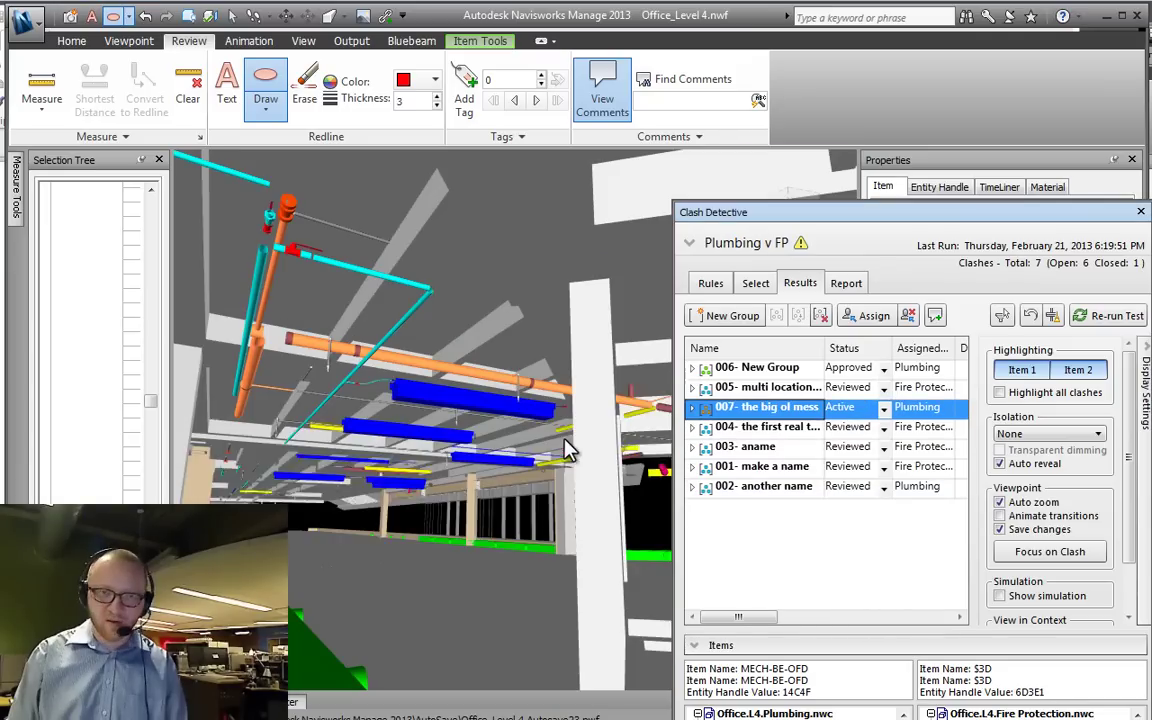
click(265, 111)
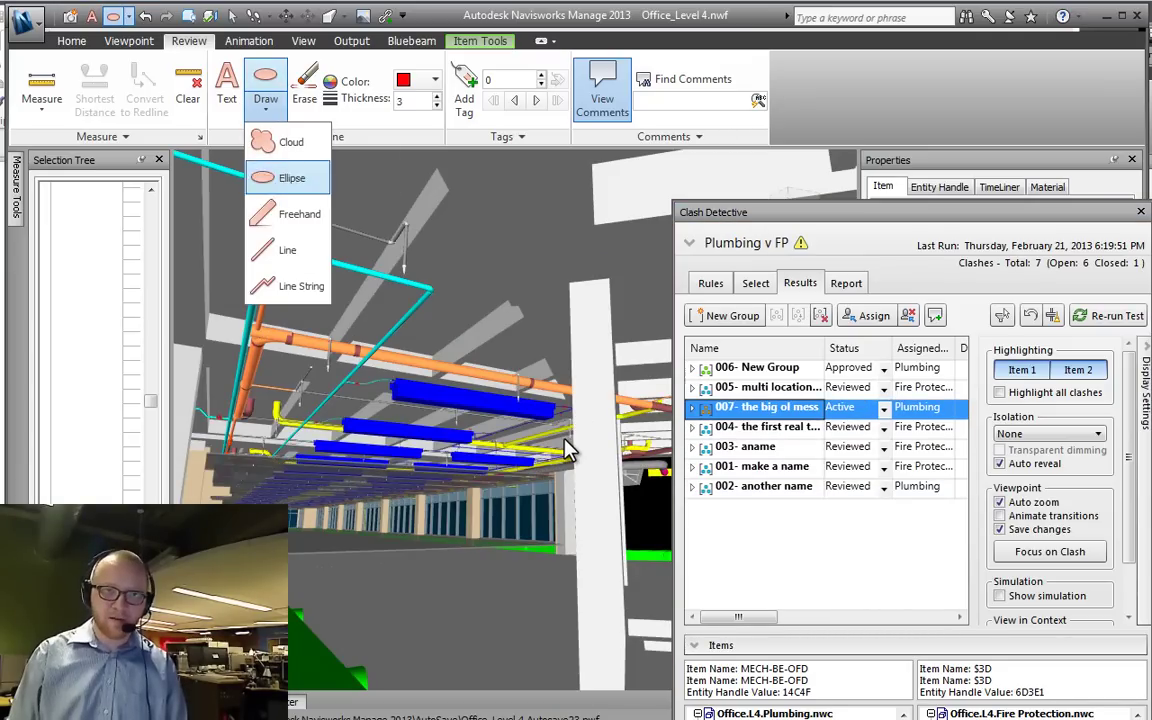
click(259, 258)
click(209, 451)
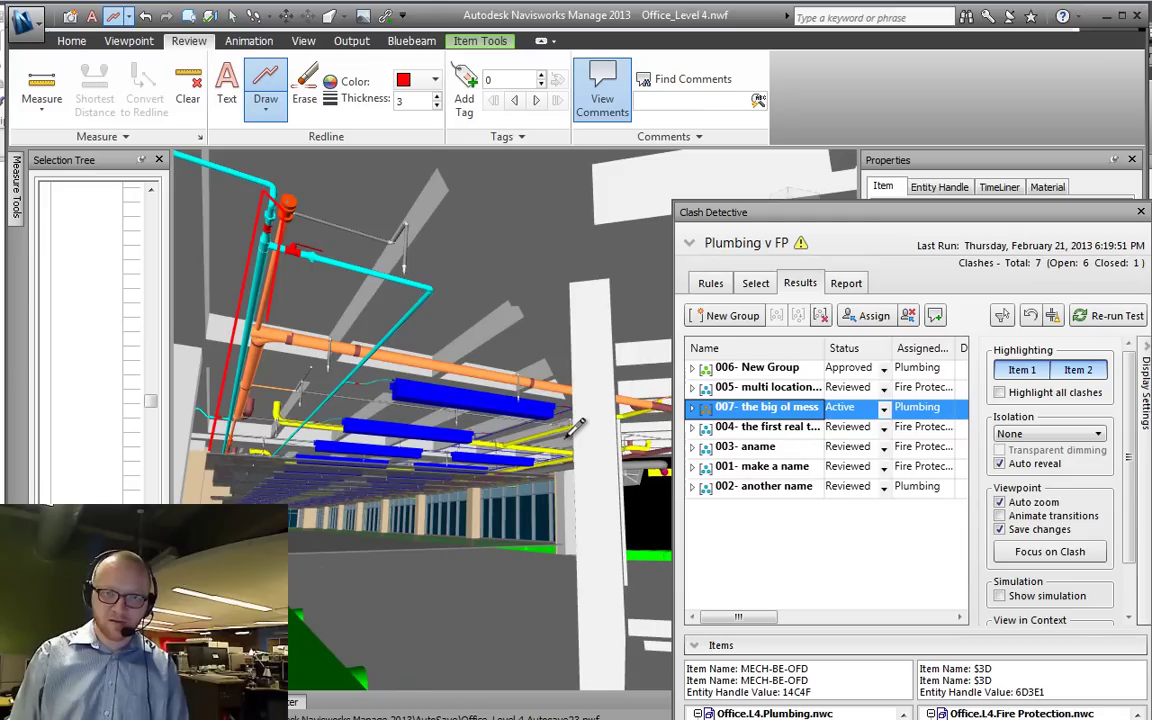
click(645, 395)
click(272, 353)
click(230, 456)
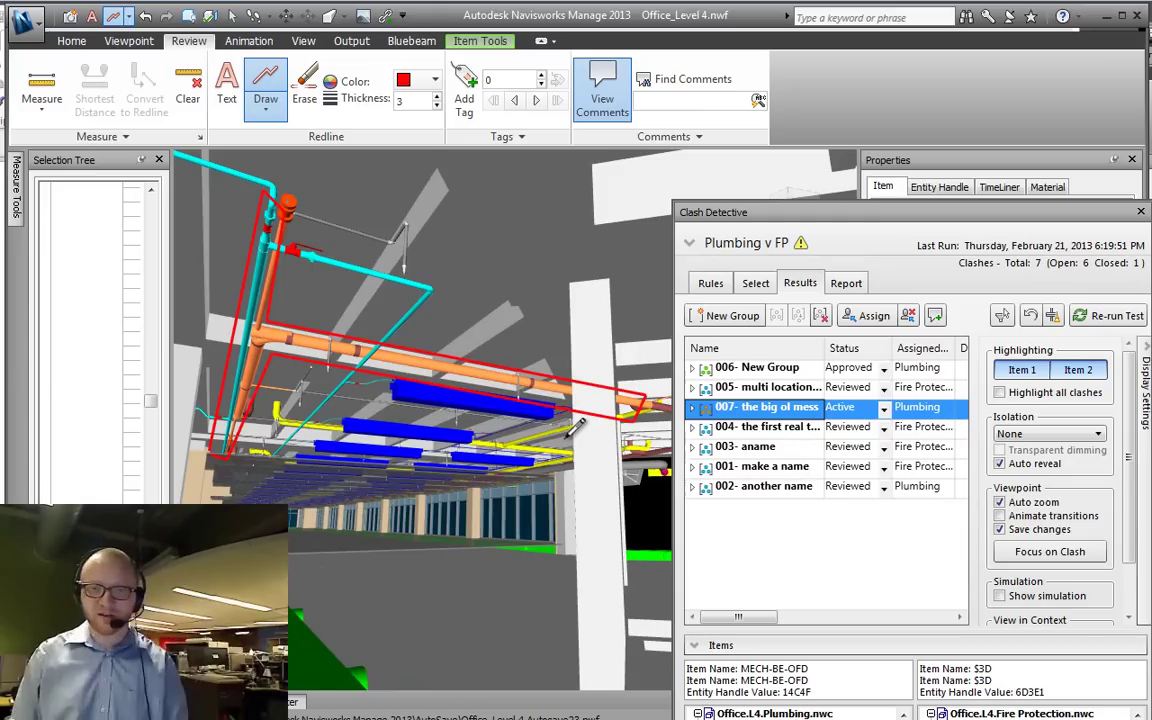
key(Up)
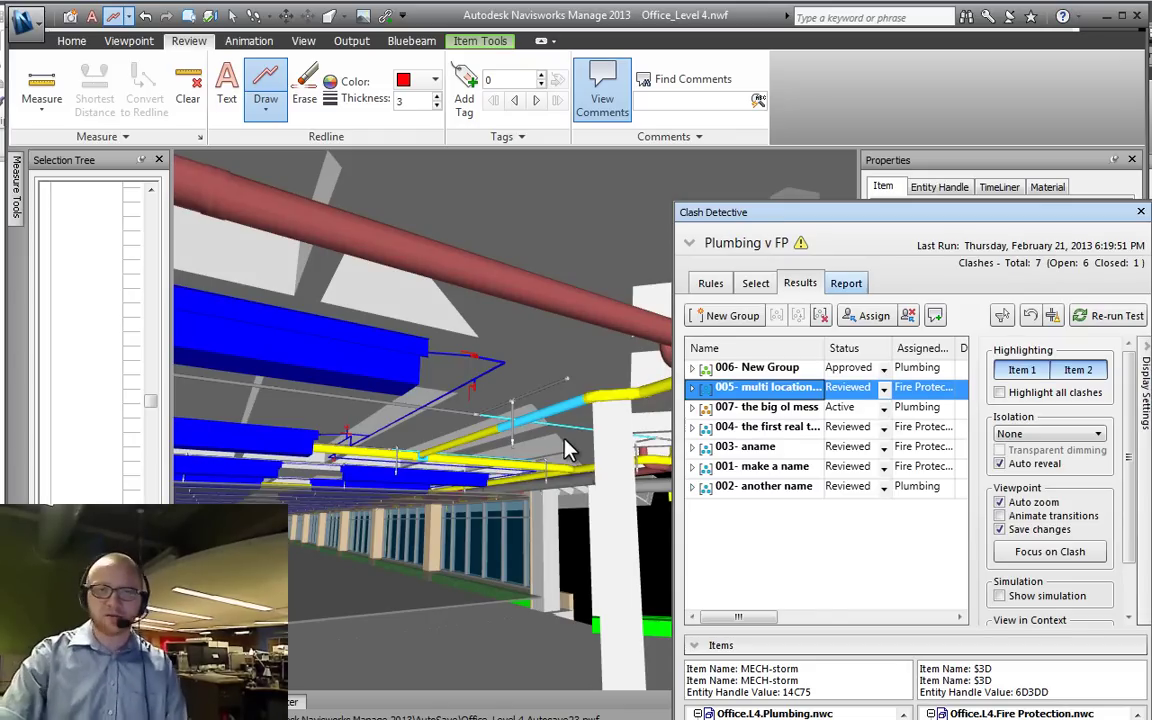
Step: Switch to the OneNote page and check off the points to cover, including "Sorting your groups" and "Saving viewpoints"
key(alt+Tab)
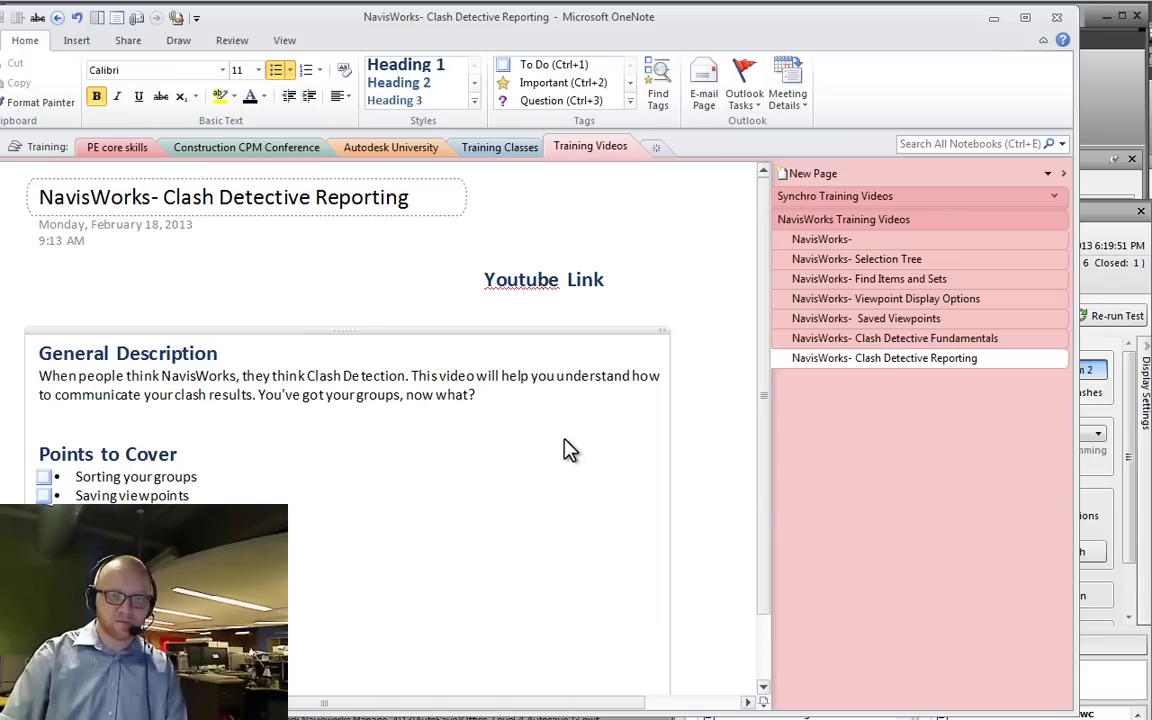
key(ctrl+a)
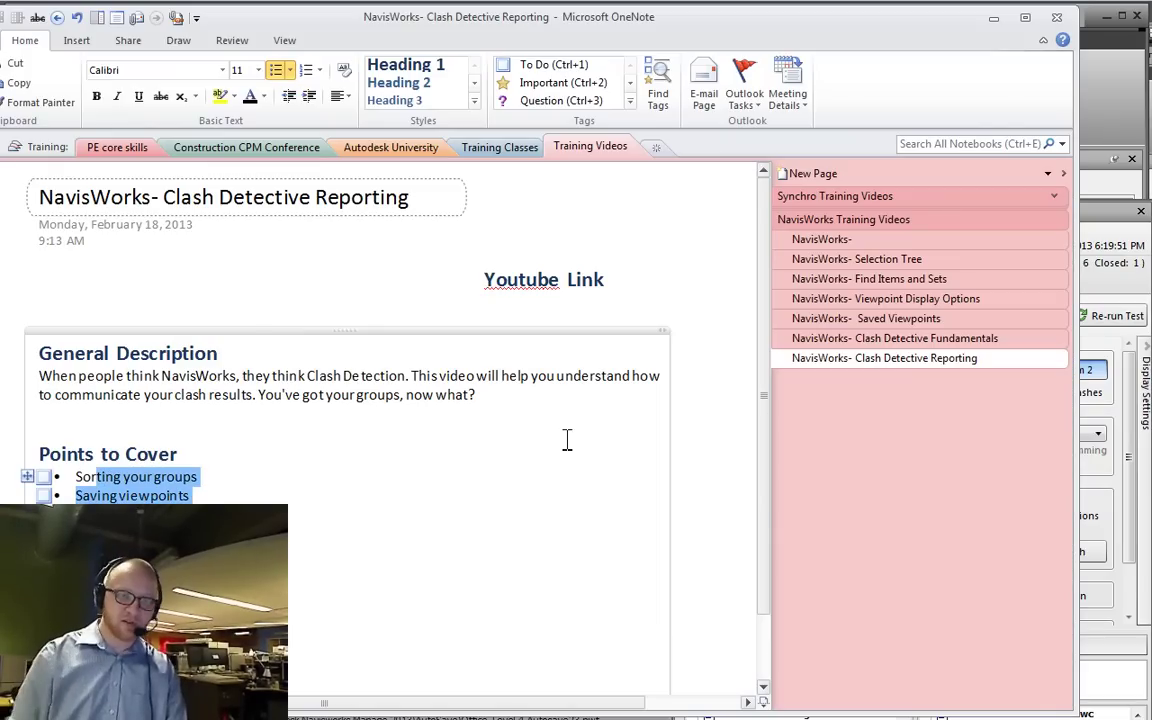
key(ctrl+1)
click(566, 440)
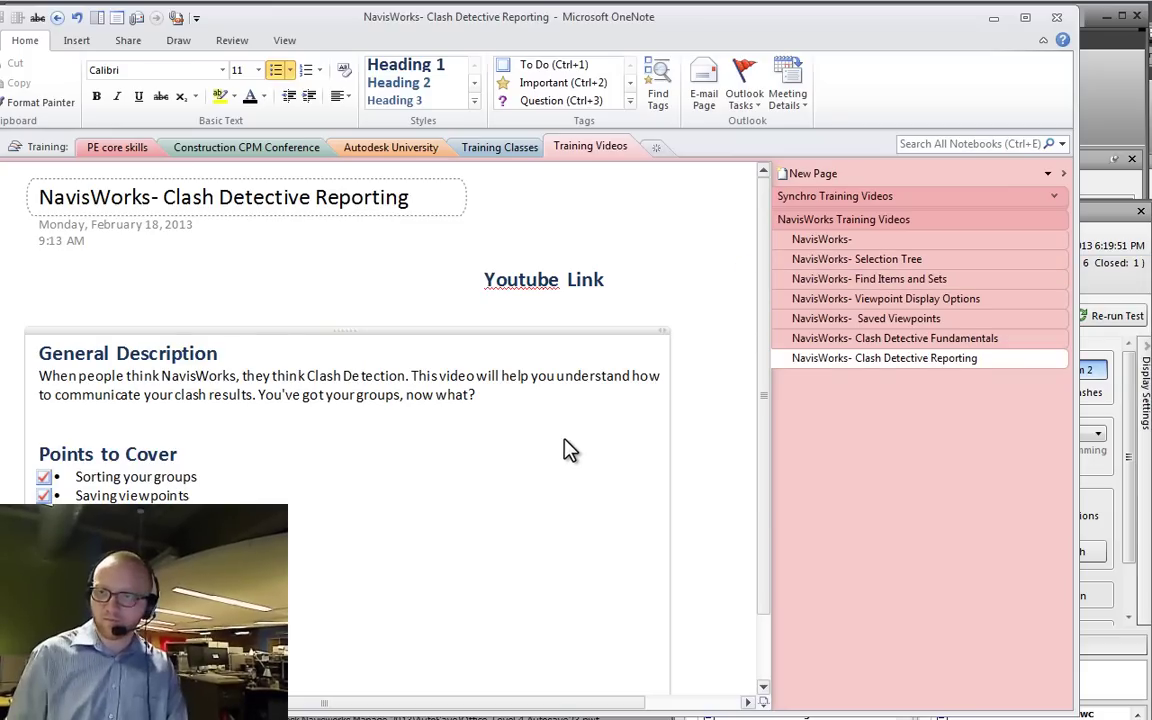
Step: Switch back to Navisworks, look over the clash report settings, and return to the clash results
key(alt+Tab)
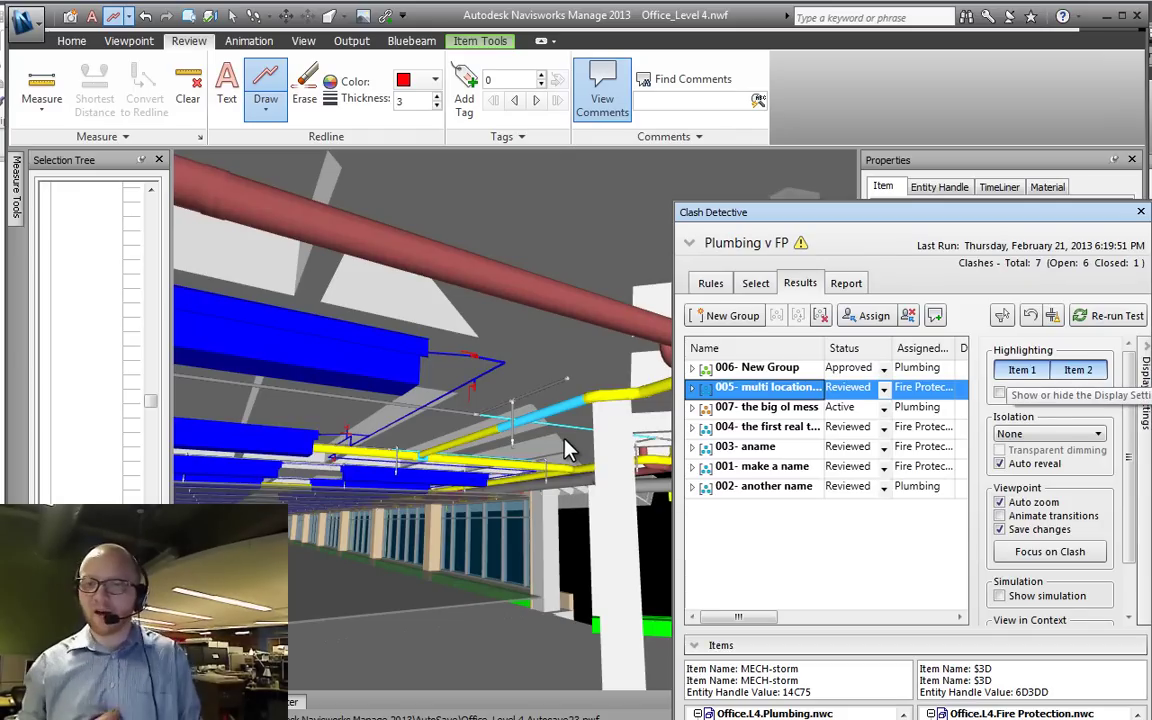
click(846, 283)
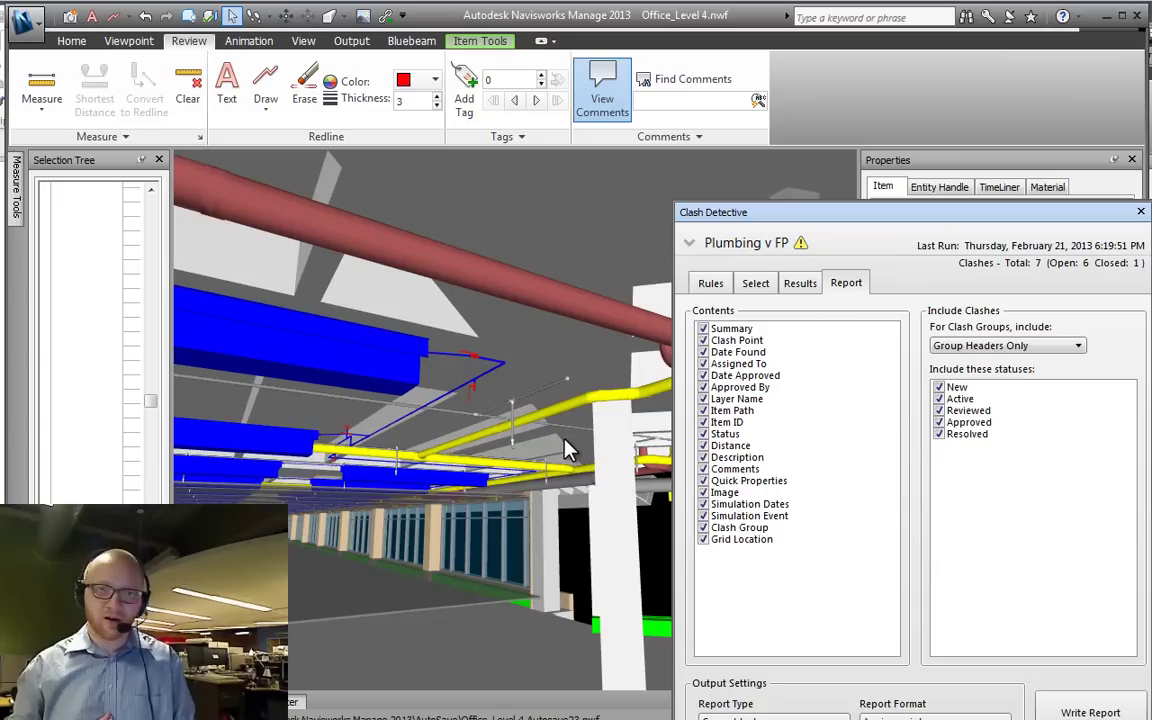
click(800, 283)
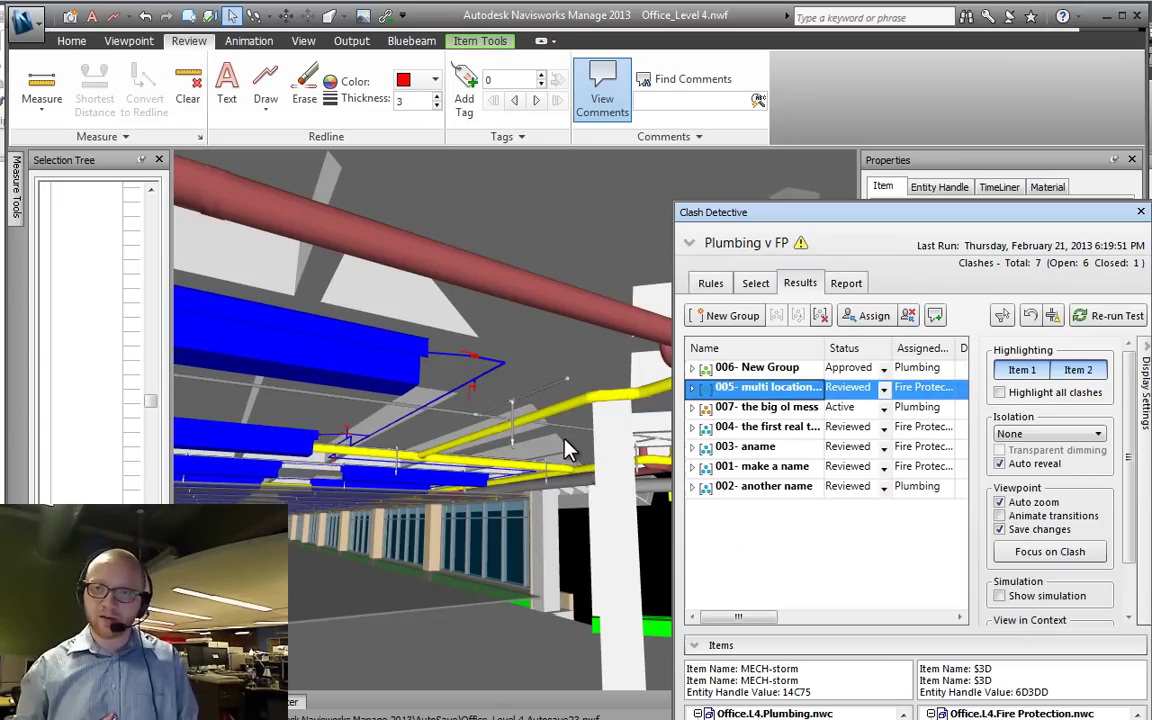
Step: Set Isolation to Dim Other with Transparent dimming for clash group 005, and open the clash report settings
click(1049, 433)
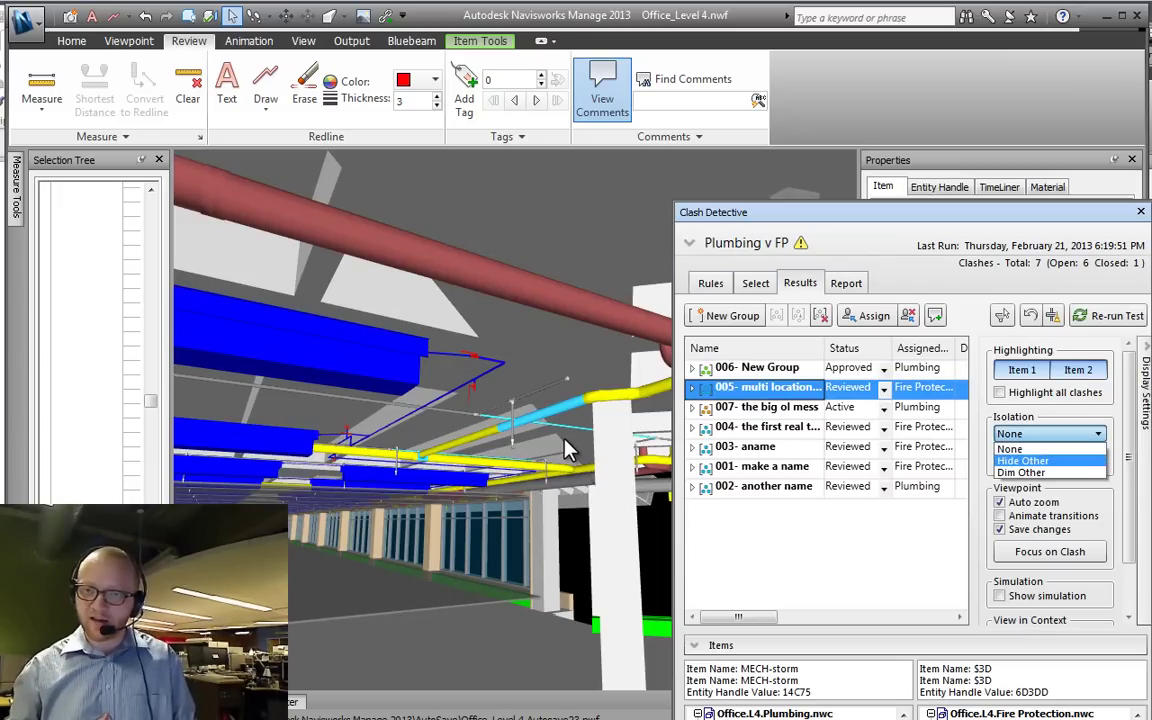
click(1021, 472)
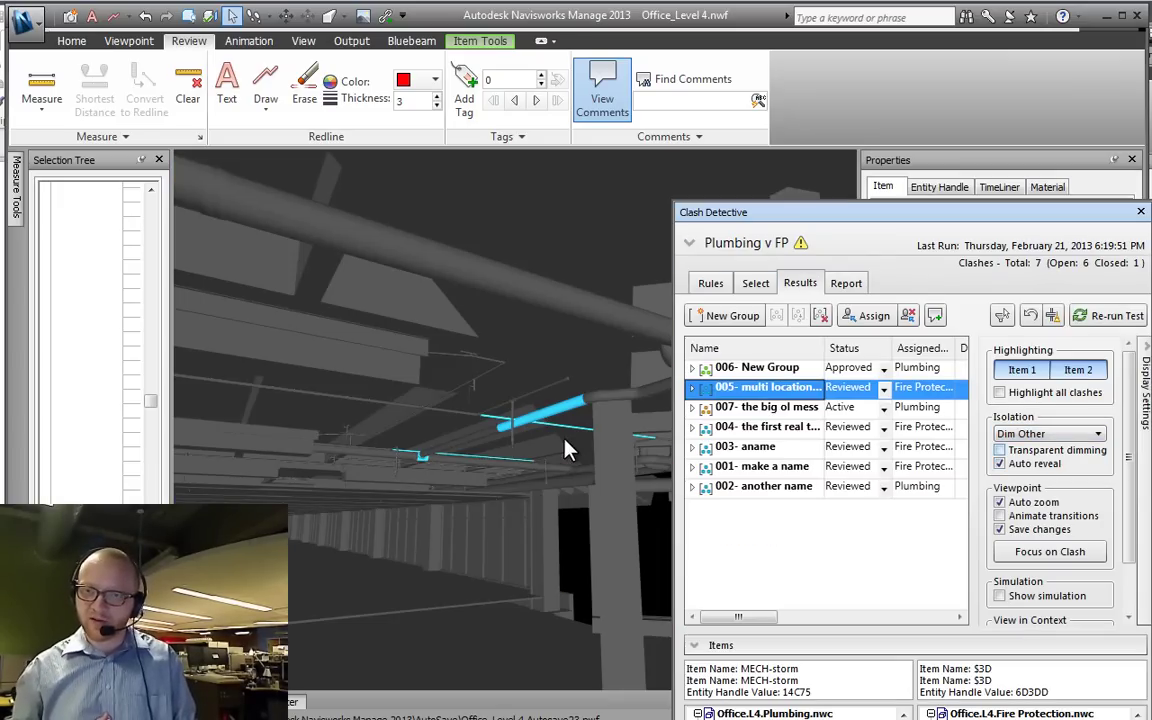
click(999, 450)
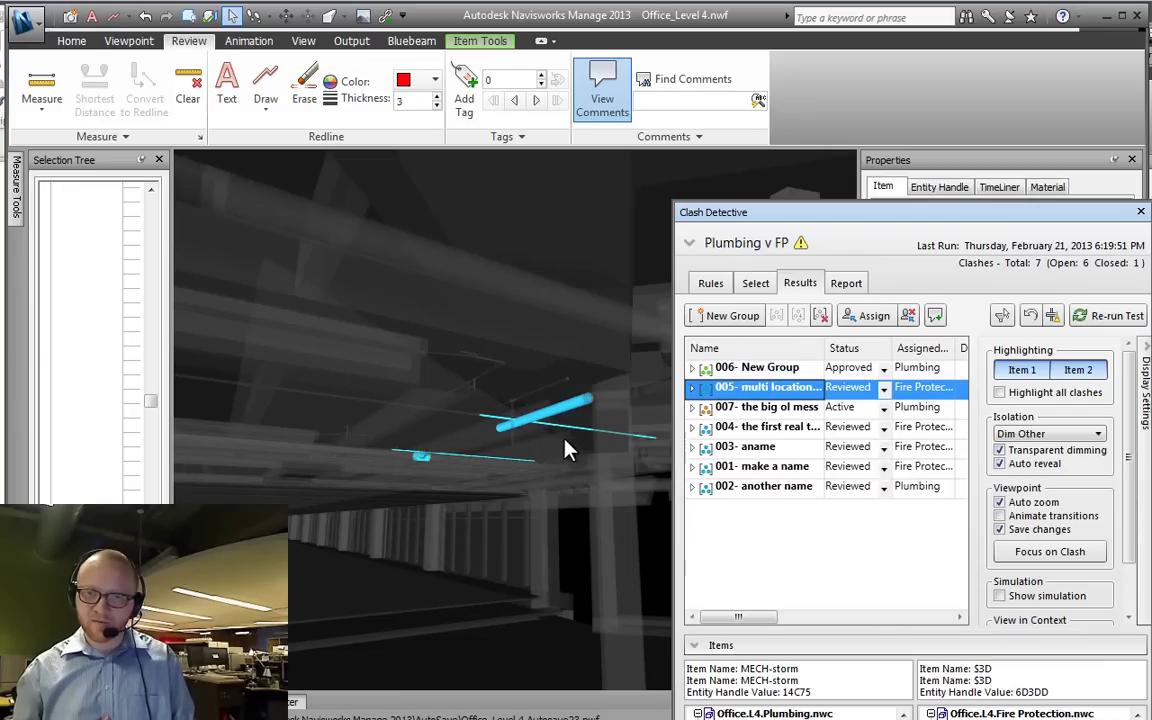
click(846, 283)
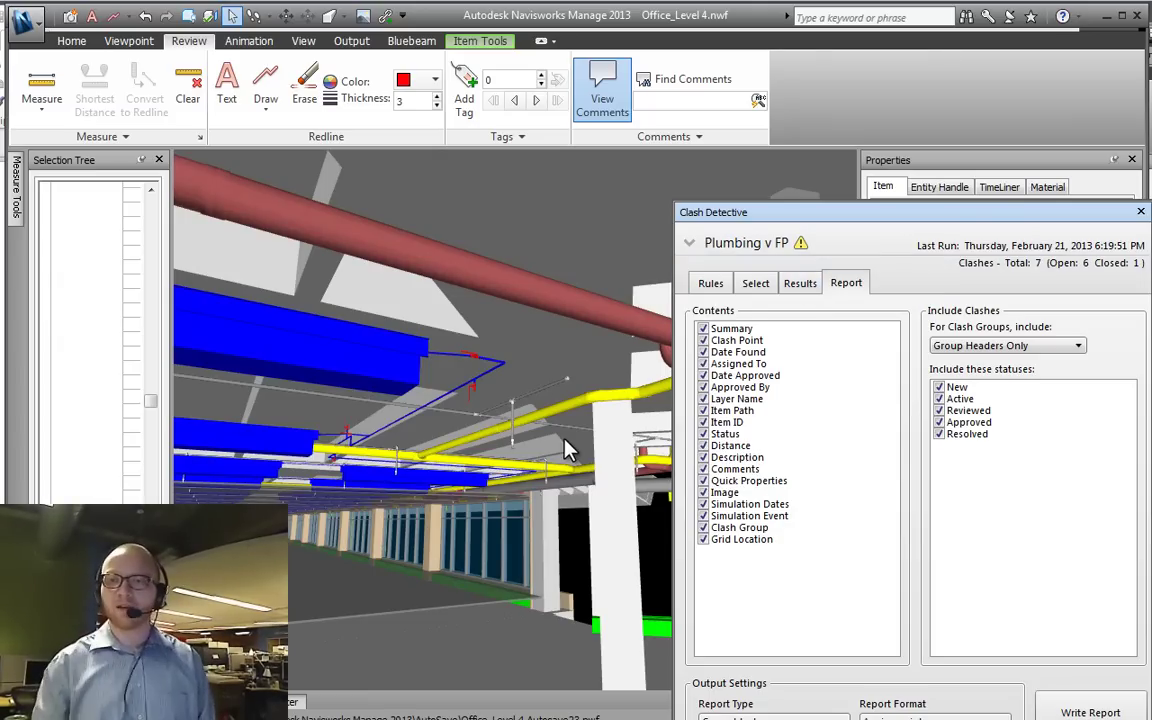
Step: Review the Plumbing v FP test's selections and the report's options for including group headers or individual clashes
click(755, 283)
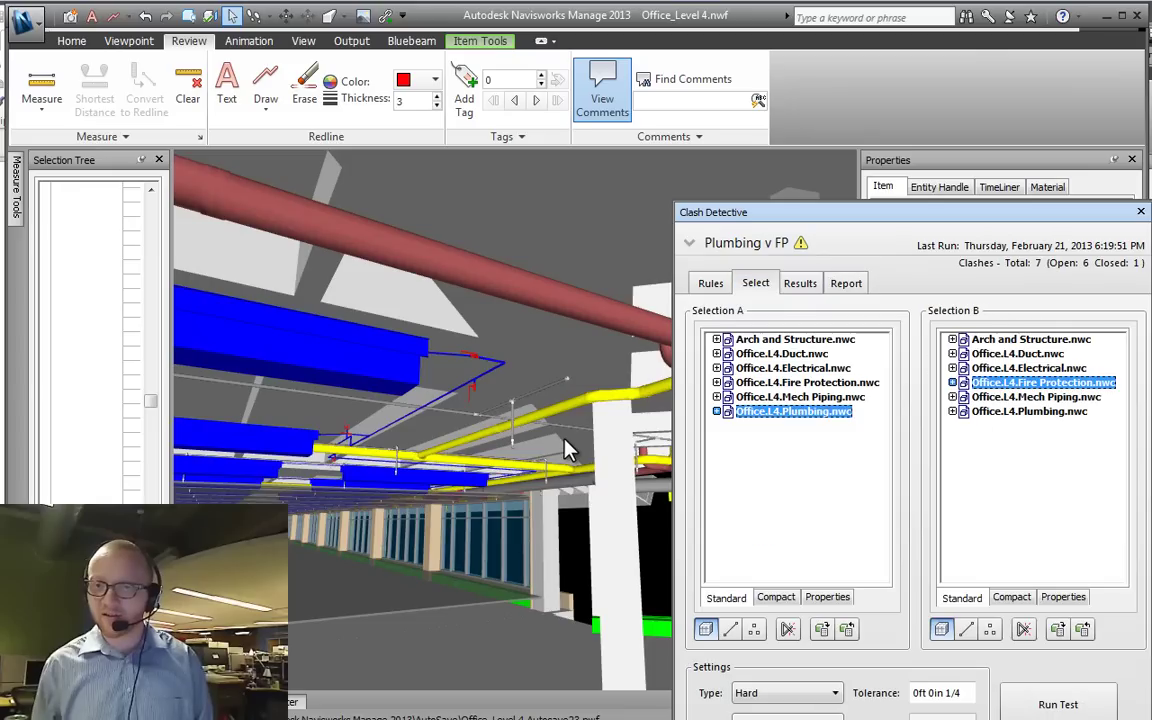
click(800, 283)
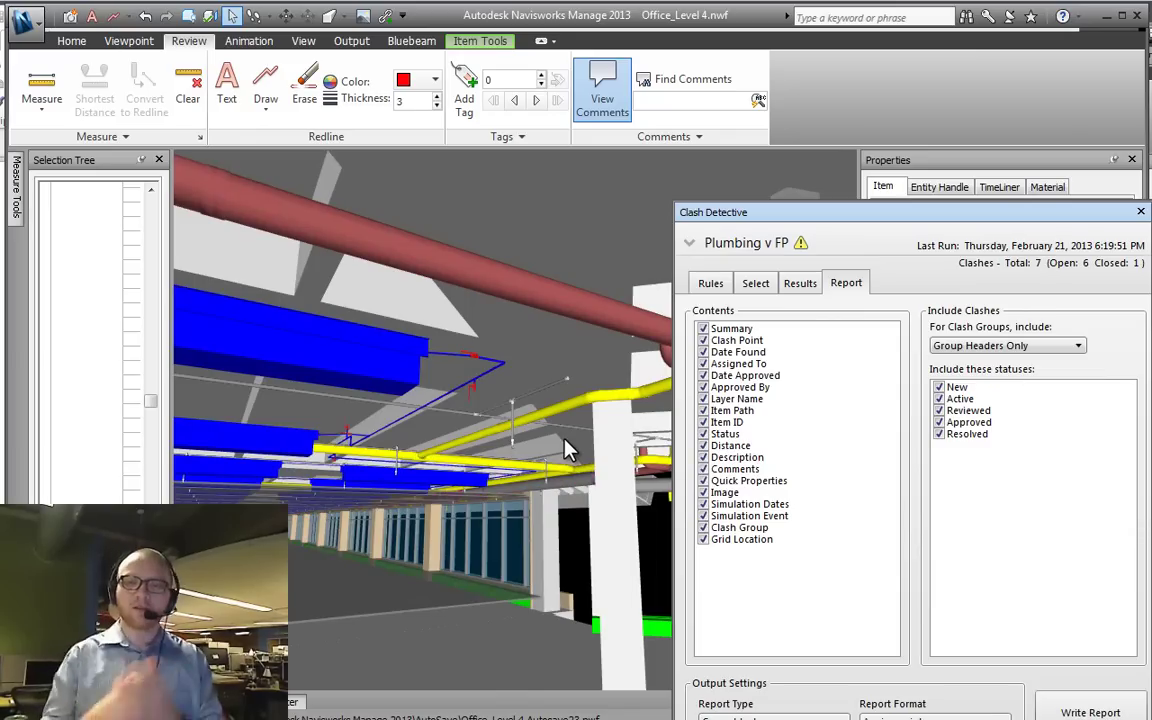
drag(845, 212, 835, 125)
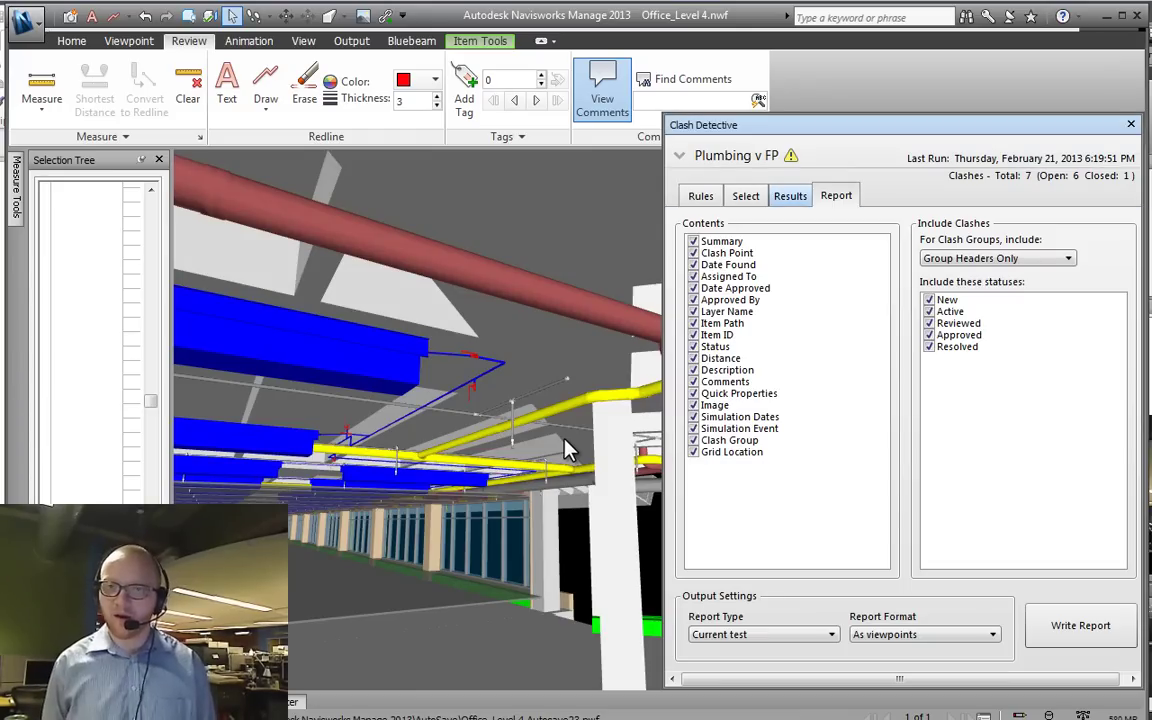
click(790, 196)
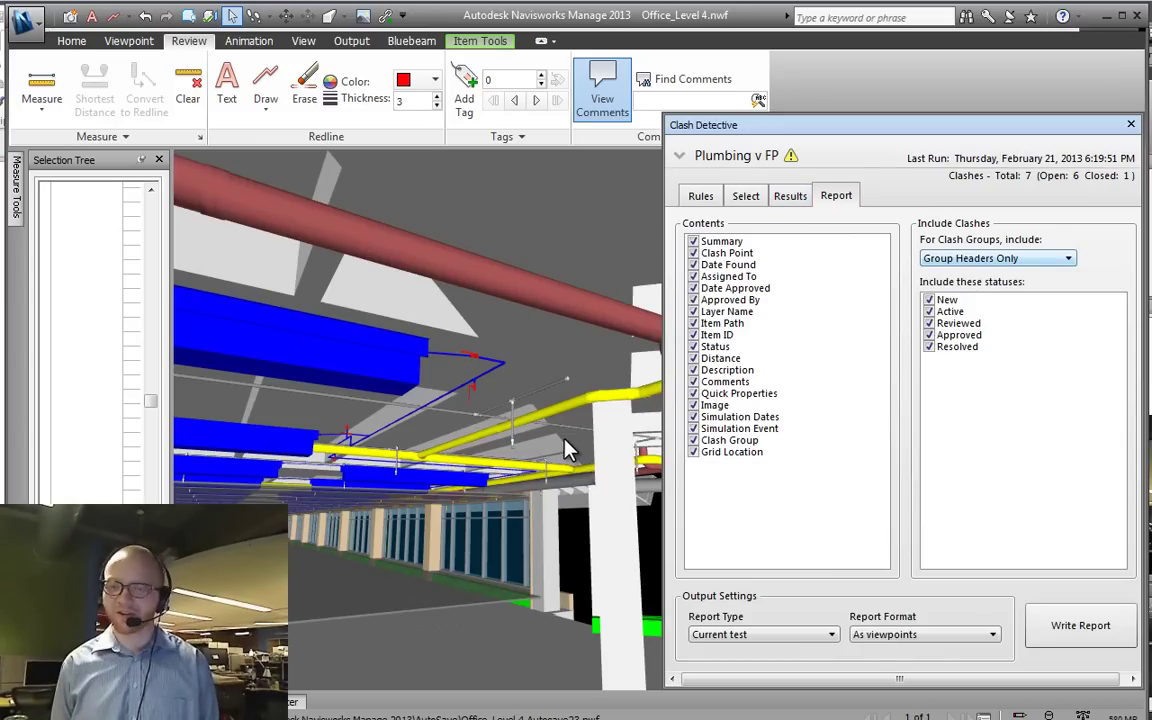
click(998, 258)
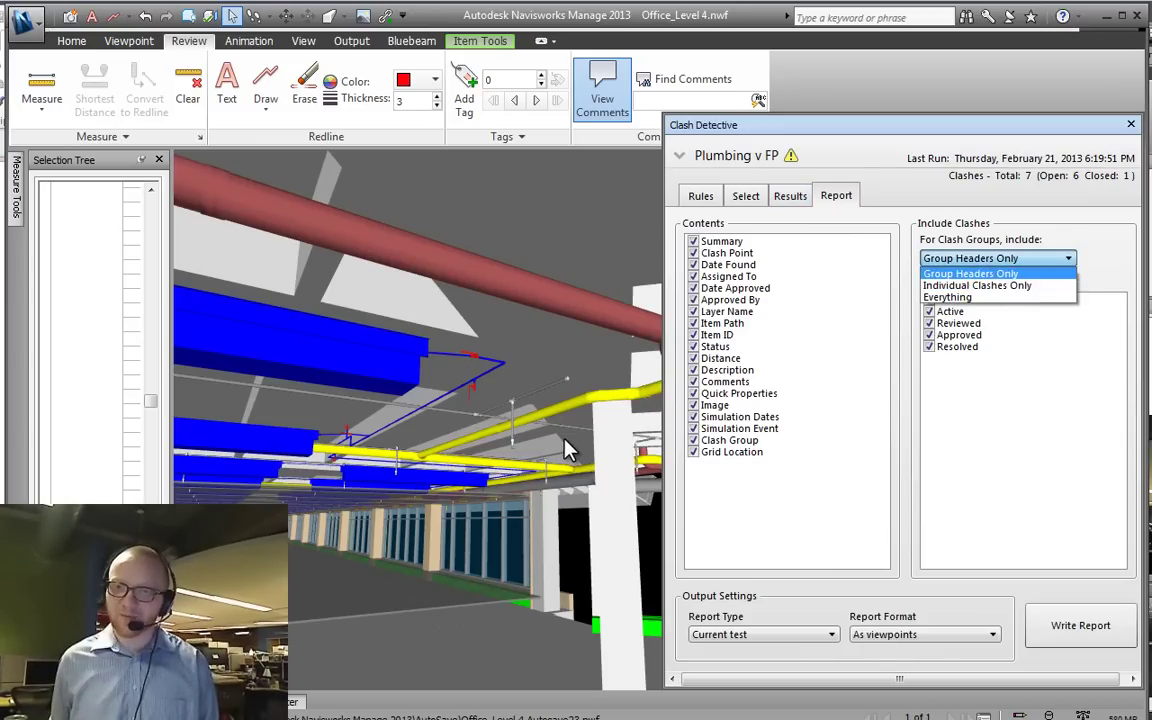
key(Escape)
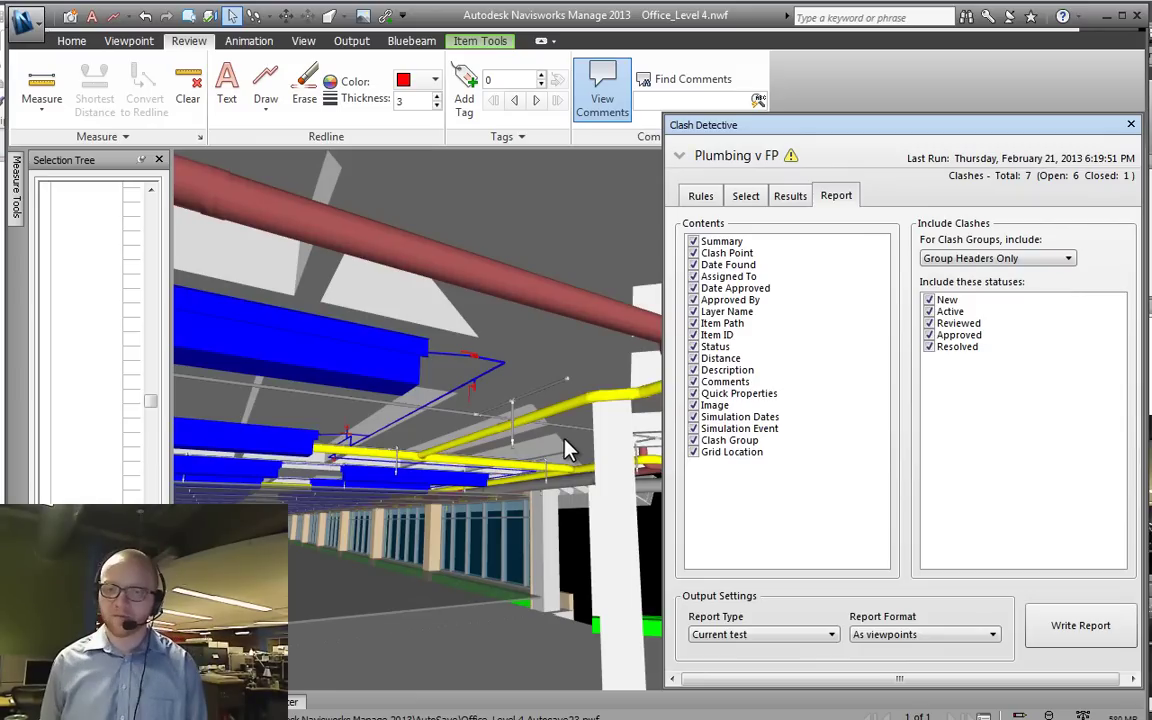
Step: Write the clash report for the current test as viewpoints, with group headers only
click(764, 634)
click(764, 634)
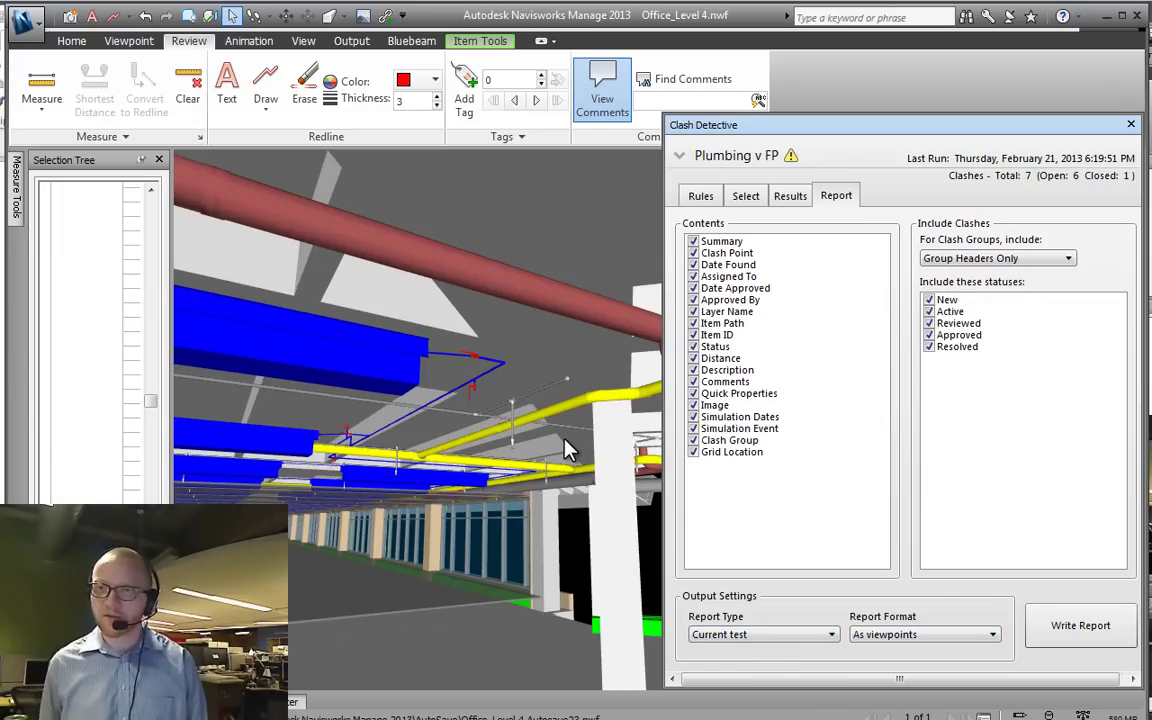
key(Tab)
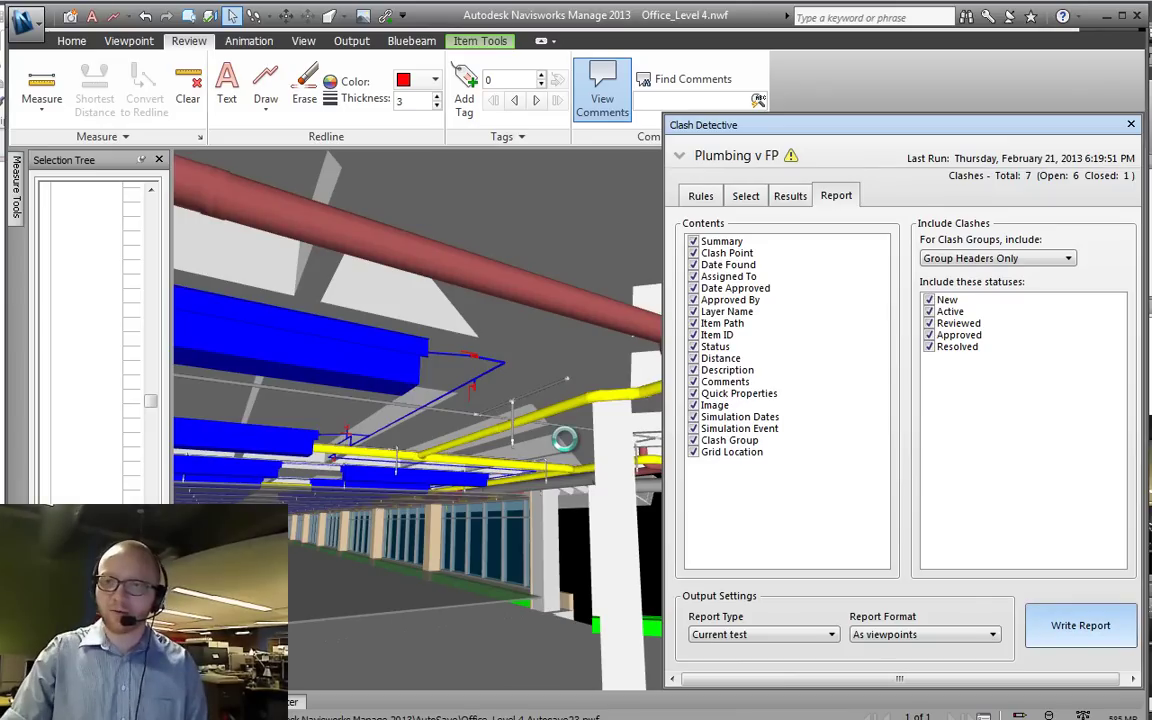
key(Return)
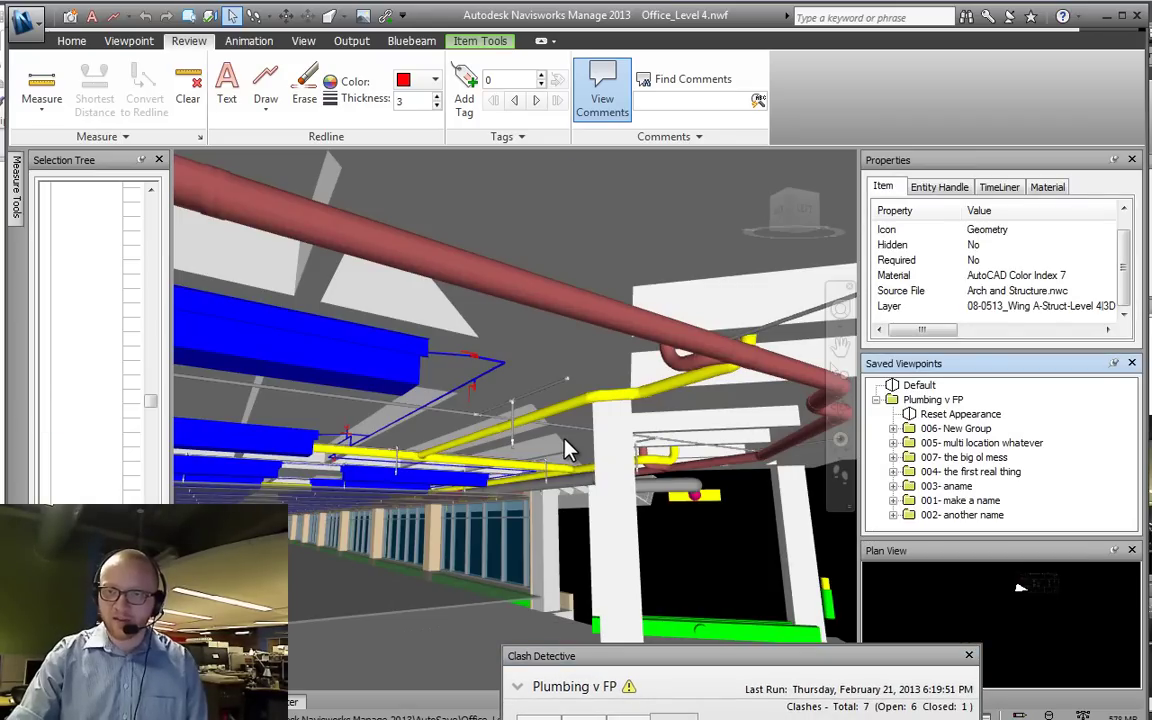
Step: Step through the saved Plumbing v FP viewpoint folders 006, 005, 007, 004 and 003 to examine their views
click(956, 428)
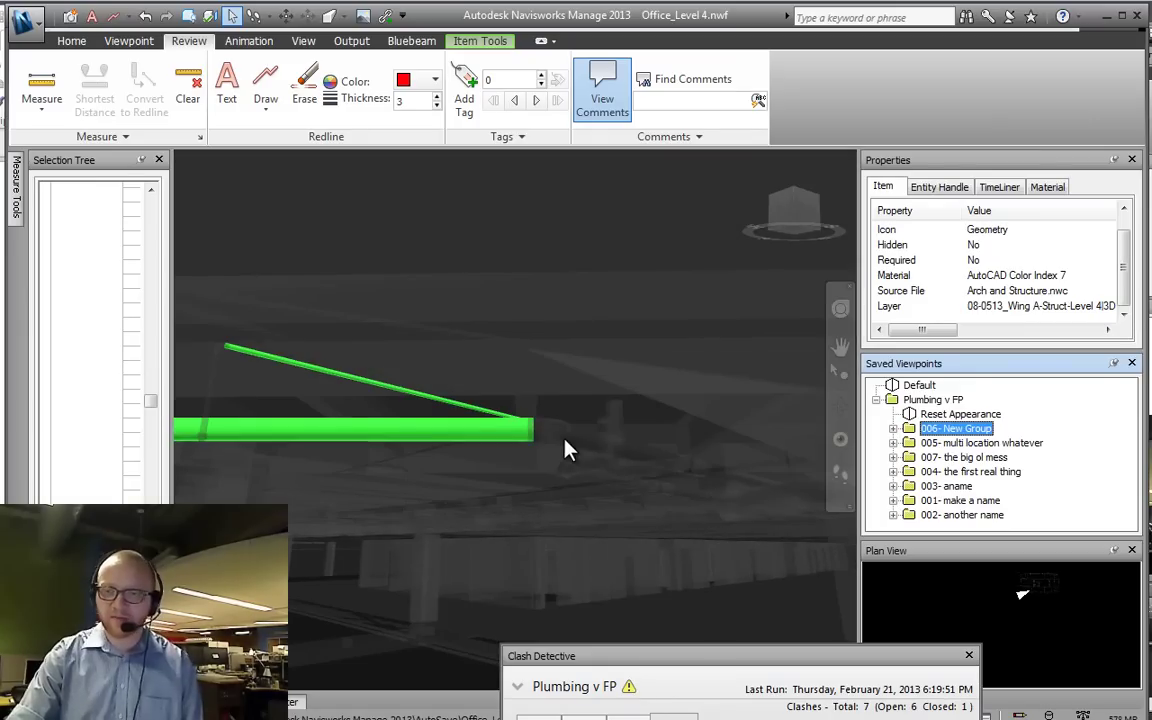
mouse_move(740, 656)
mouse_down()
mouse_move(628, 316)
mouse_move(448, 195)
mouse_move(553, 244)
mouse_up()
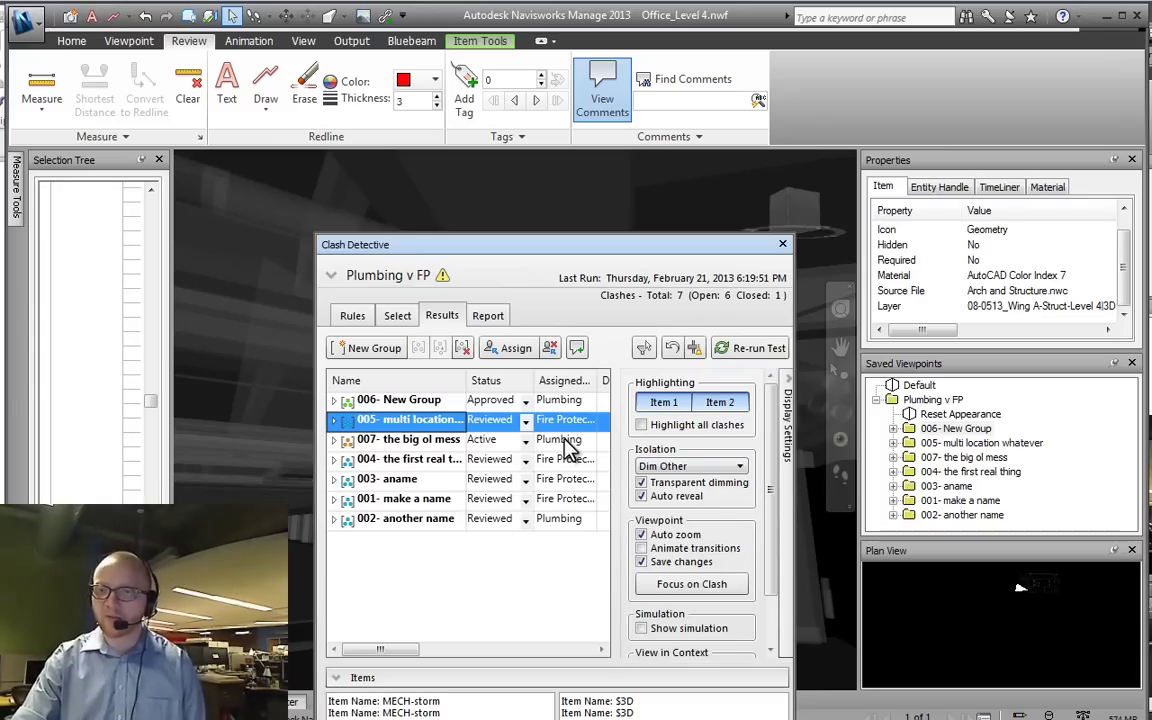
click(565, 450)
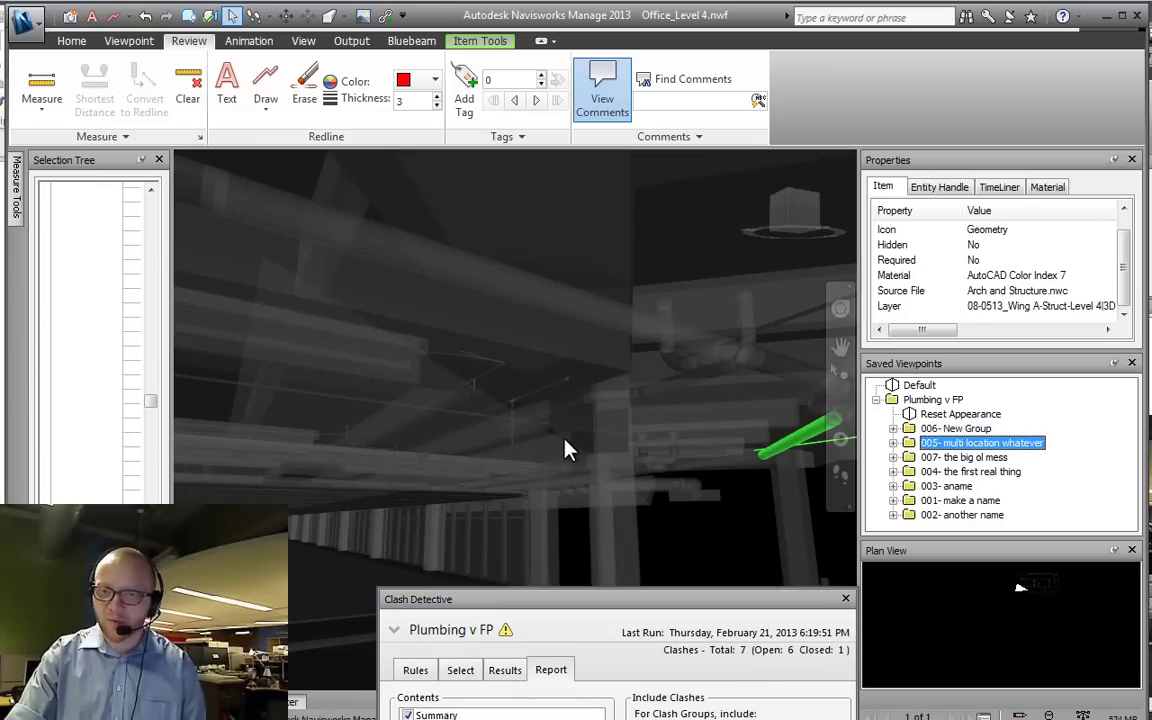
click(981, 443)
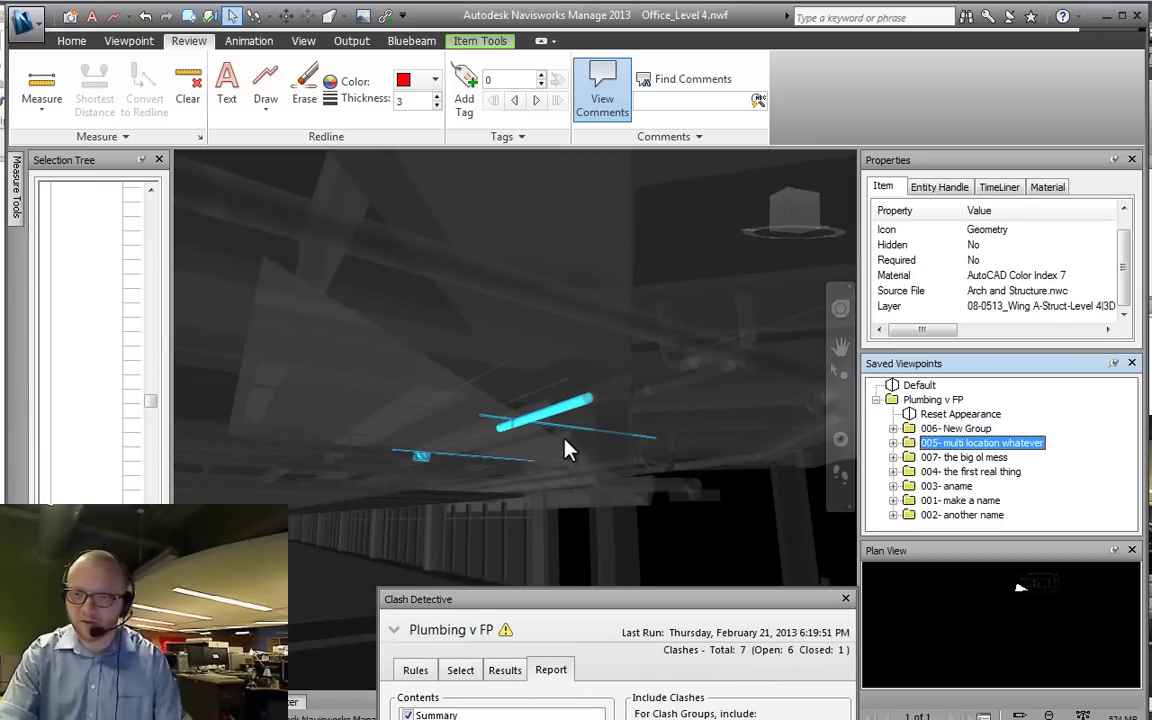
key(Down)
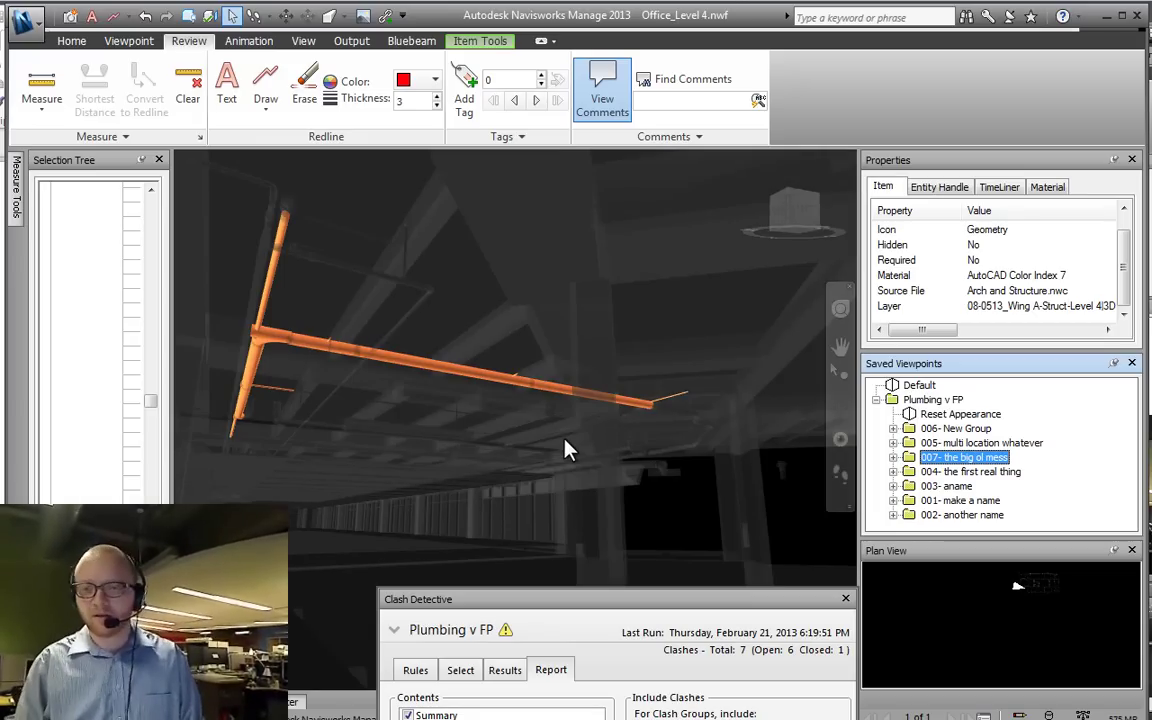
key(Down)
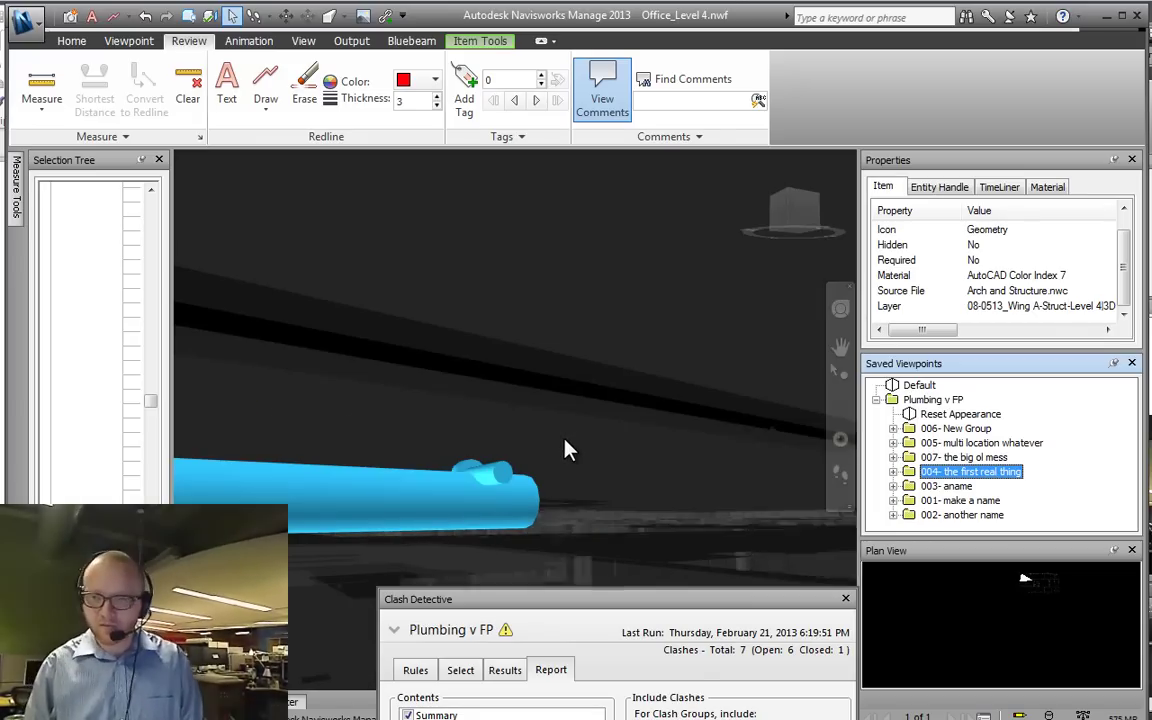
key(Down)
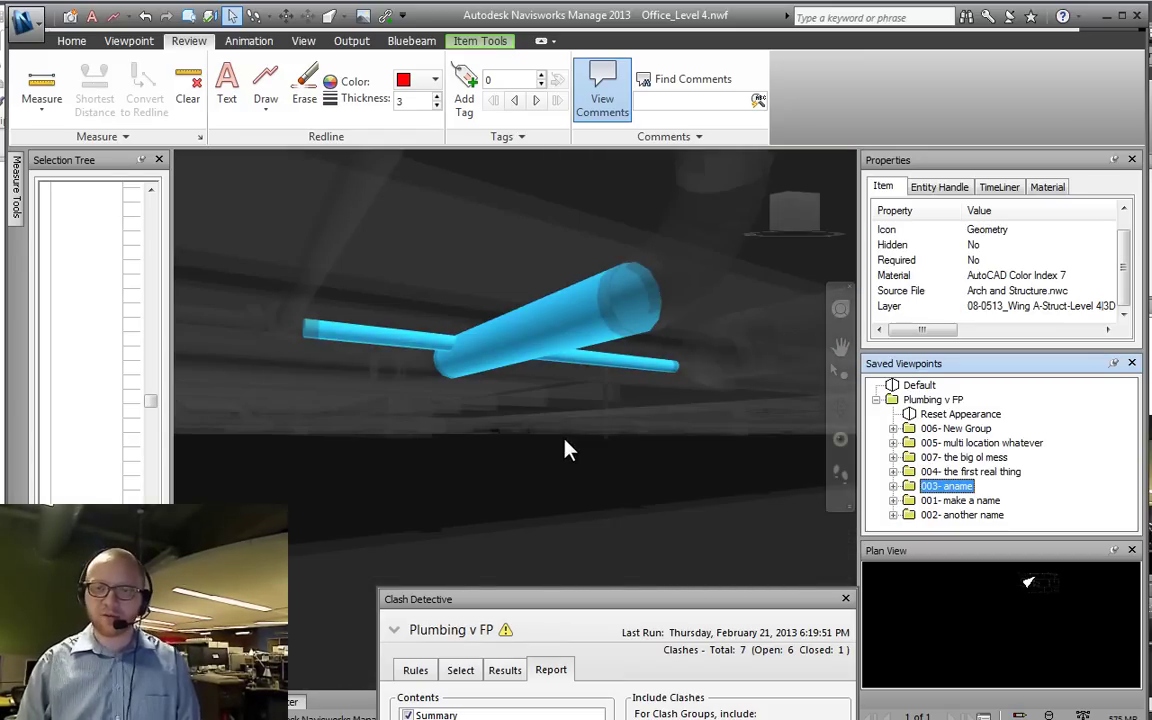
Step: Expand the 003, 001 and 004 viewpoint folders and examine the redlines in their Overview viewpoints
key(Right)
key(Down)
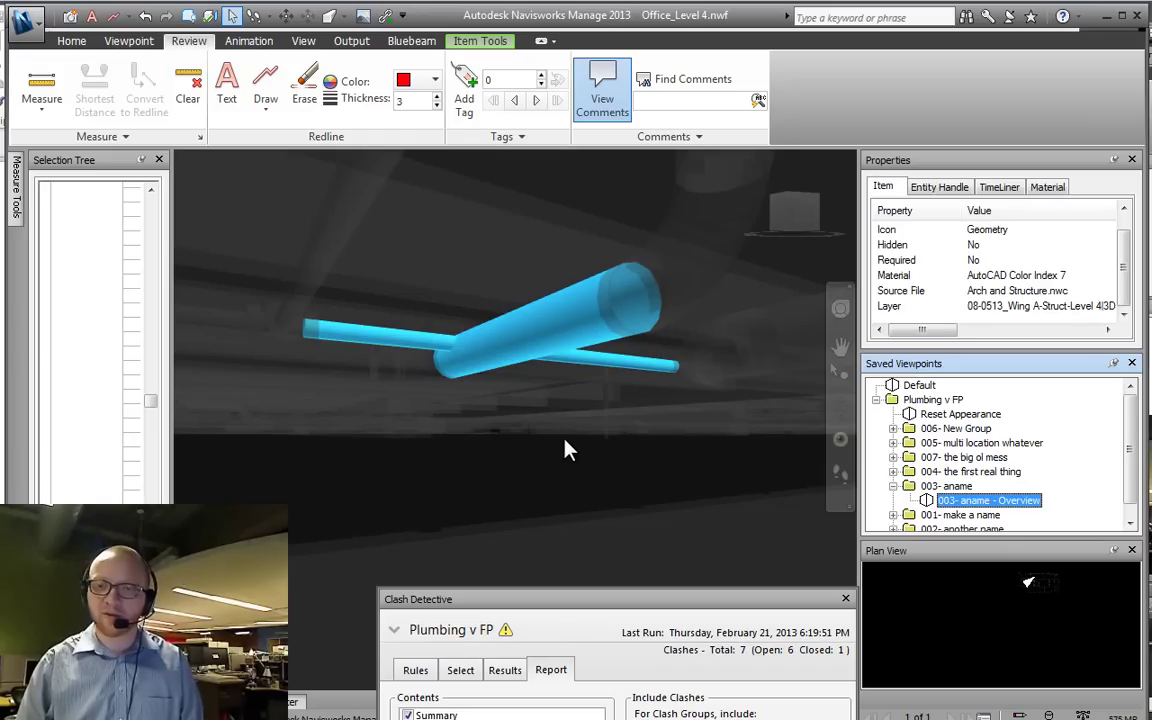
key(Down)
key(Right)
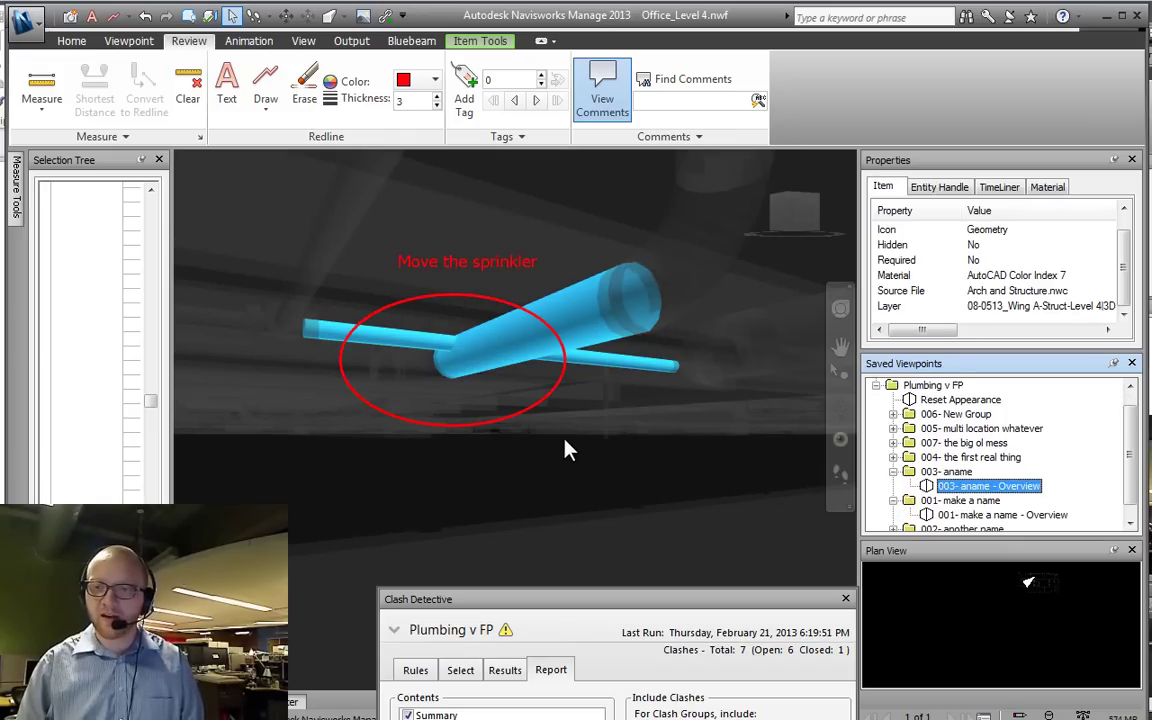
key(Down)
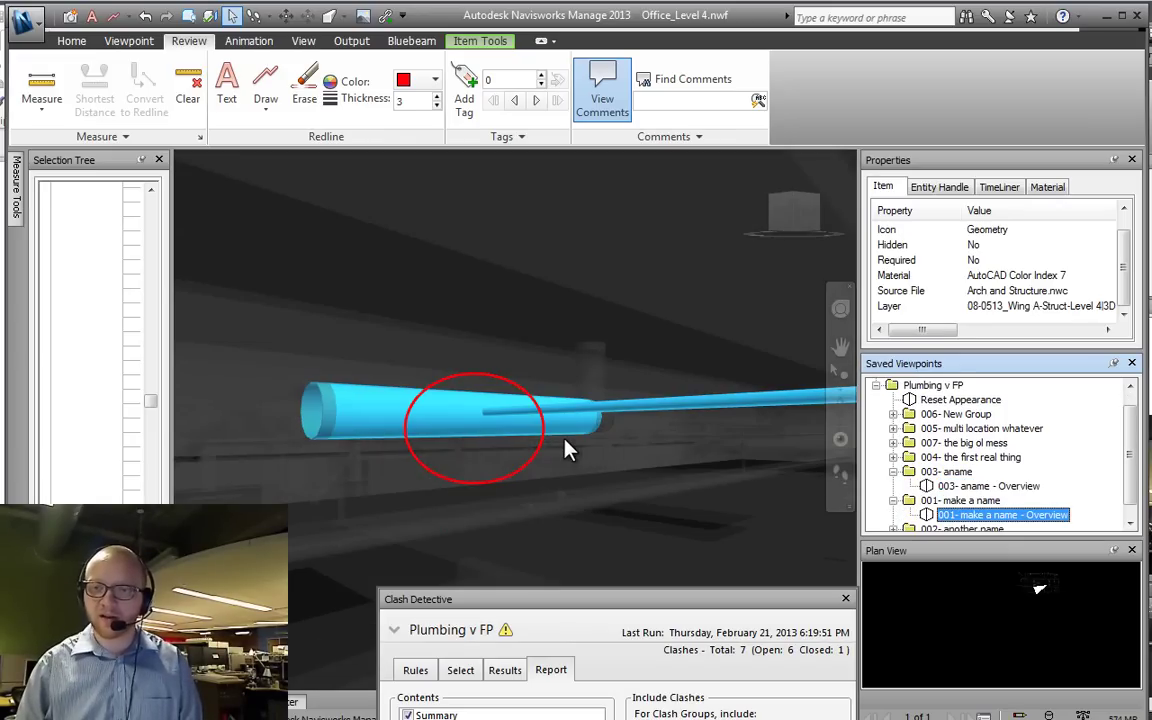
key(Up)
key(Up)
key(Up)
key(Up)
key(Right)
key(Down)
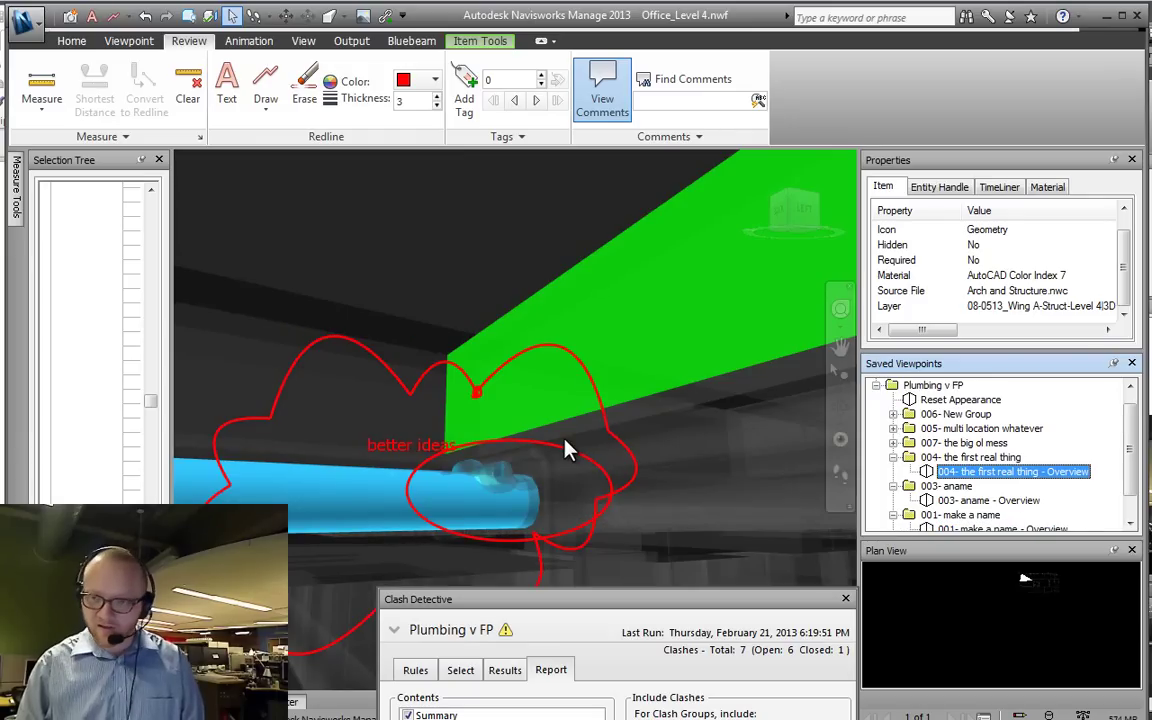
key(Down)
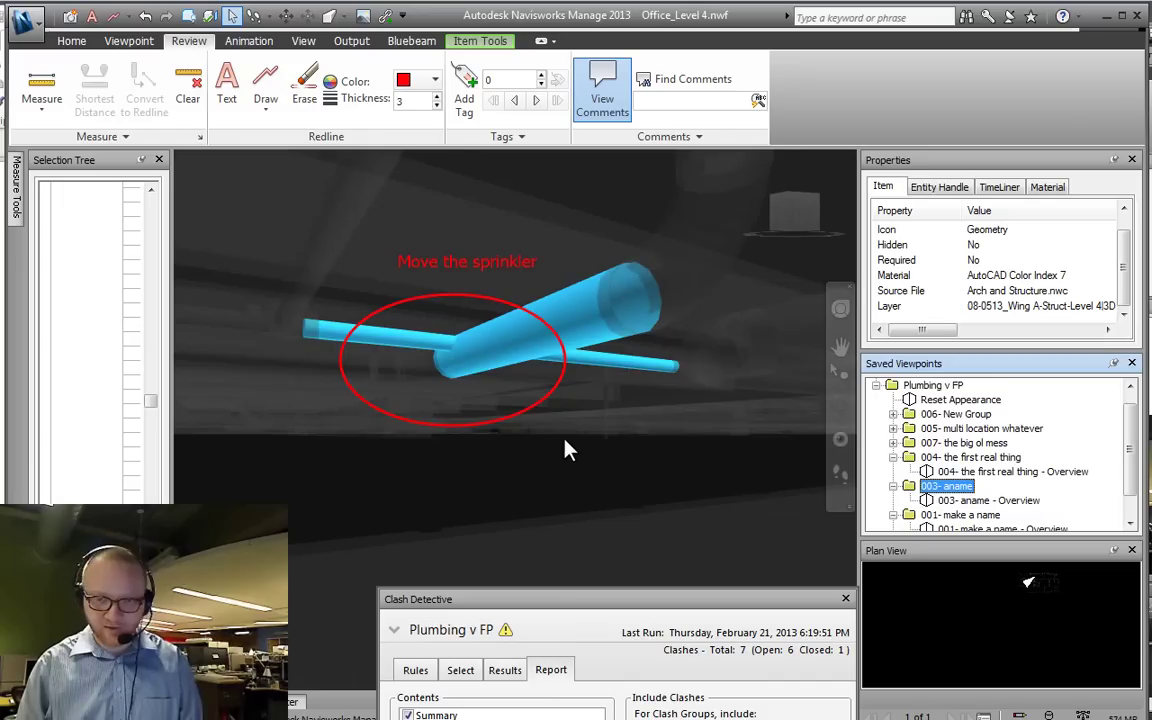
Step: Turn off Item 1 and Item 2 highlighting in the clash results and enable Highlight all clashes for group 005
mouse_move(570, 599)
mouse_down()
mouse_move(687, 339)
mouse_move(780, 274)
mouse_up()
click(714, 345)
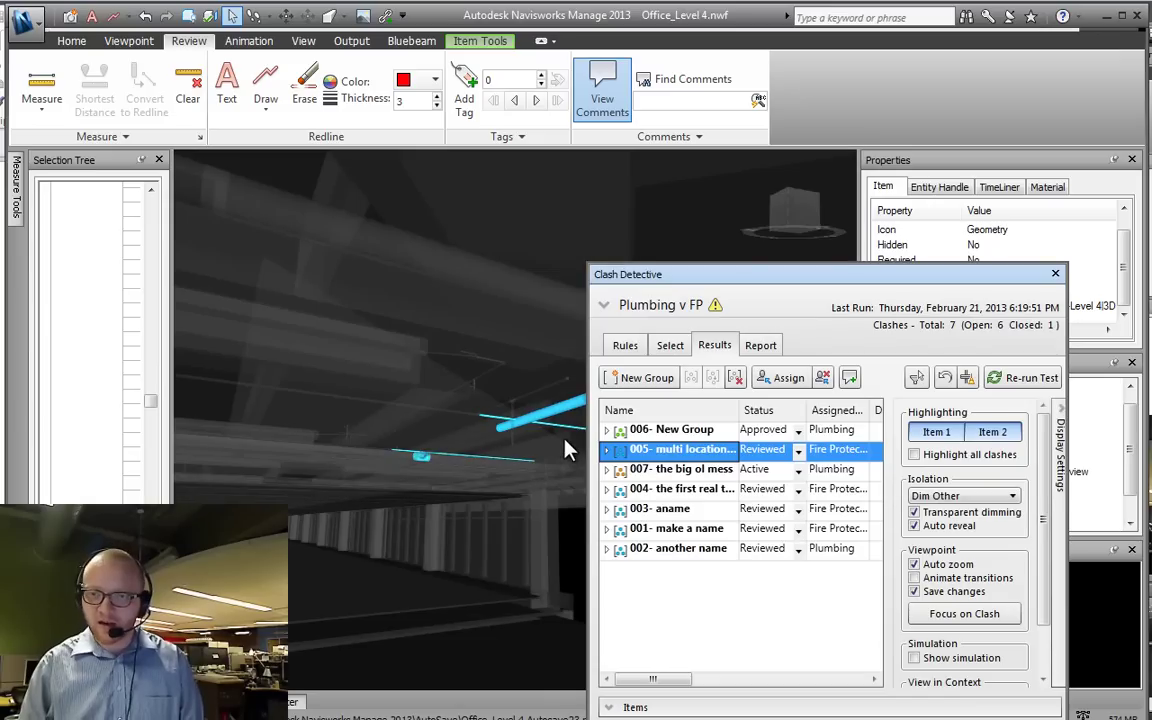
click(937, 432)
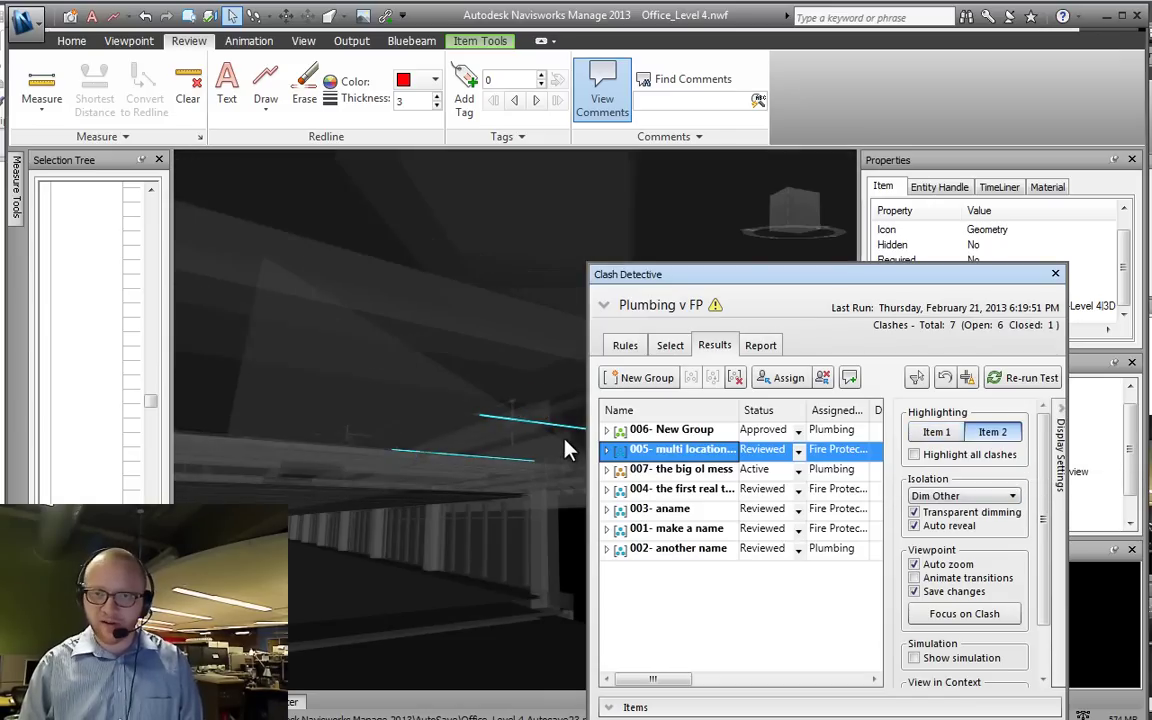
click(993, 432)
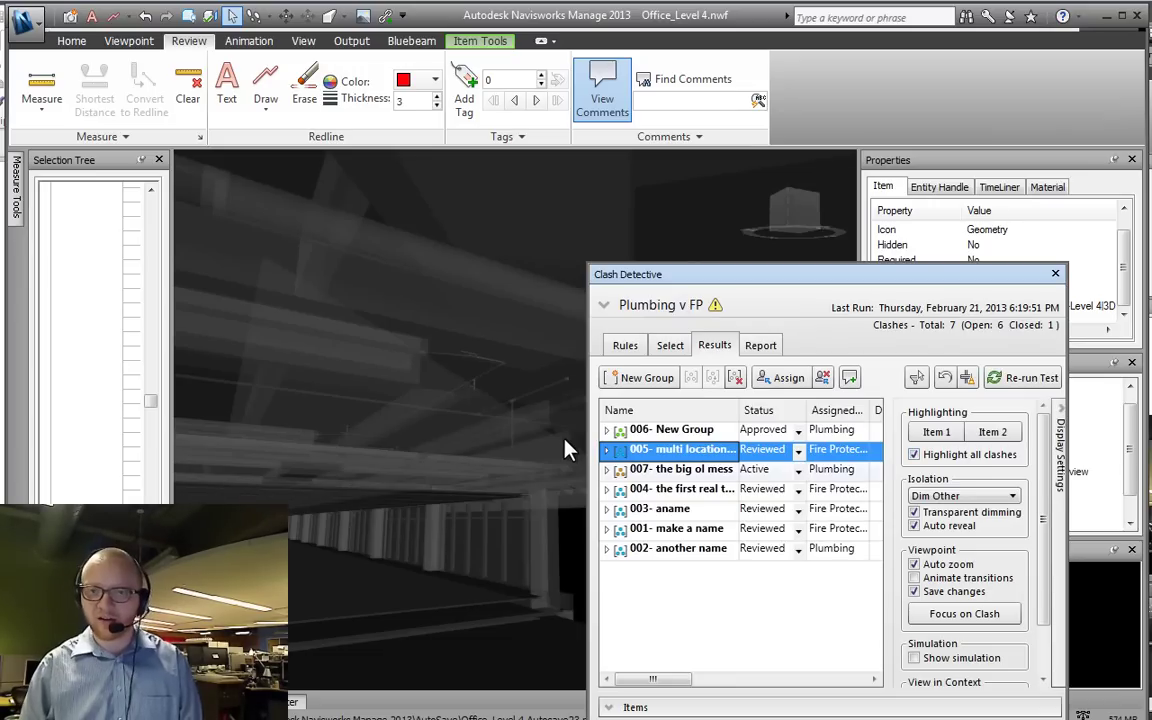
Step: Compare how clash groups 007 and 004 look with Item 1 and Item 2 highlighting off and on
key(Down)
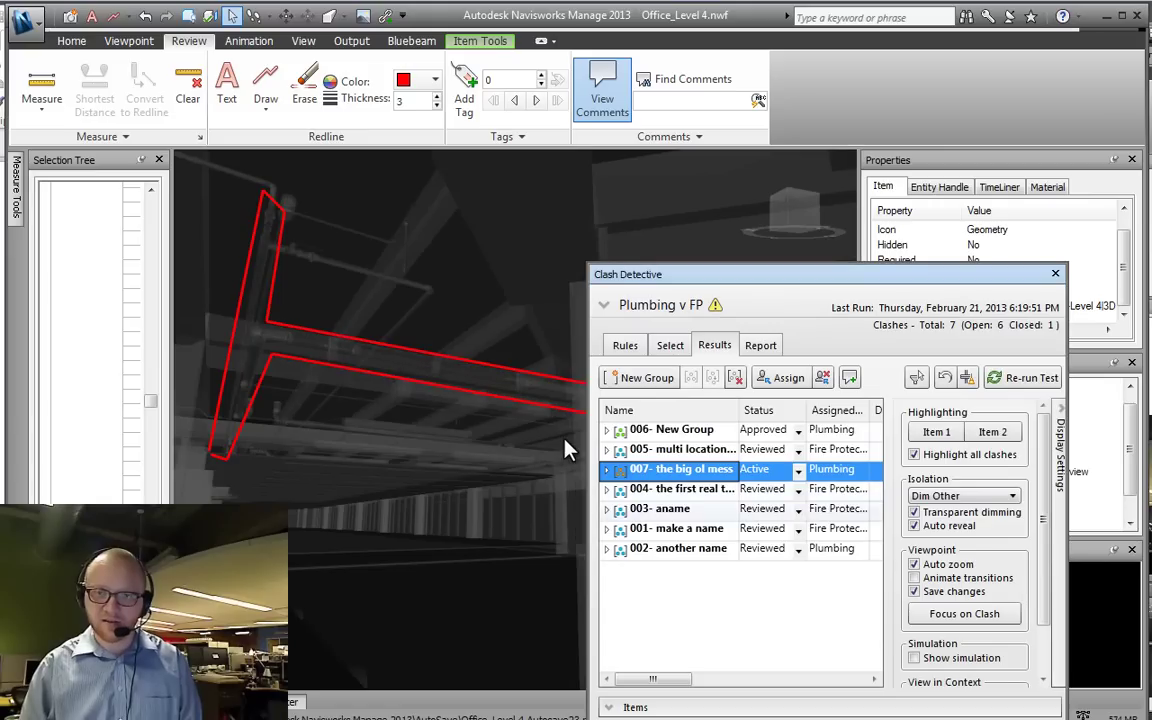
key(Down)
key(Down)
key(Up)
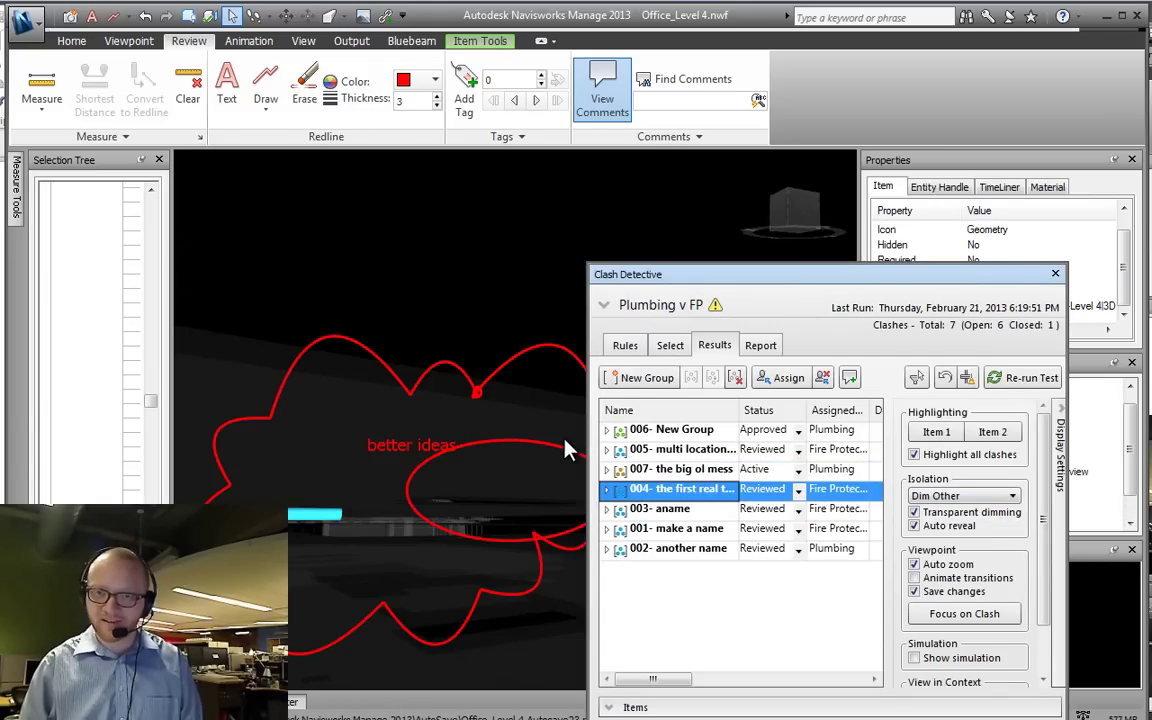
key(Up)
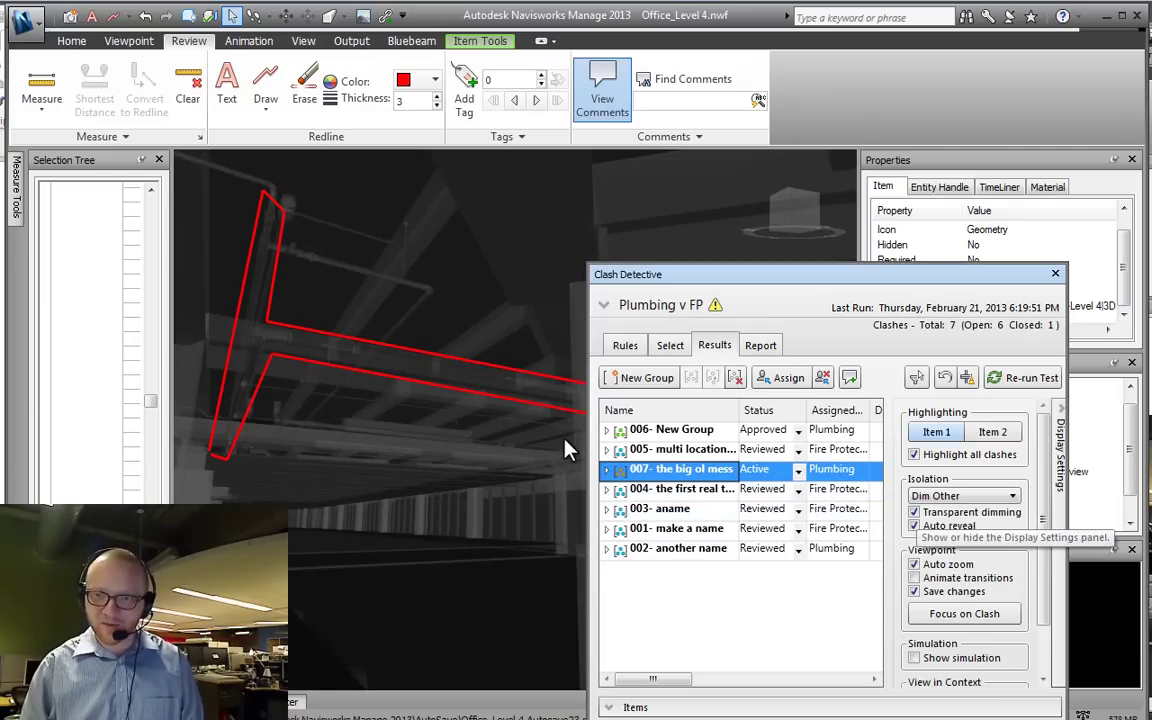
click(936, 432)
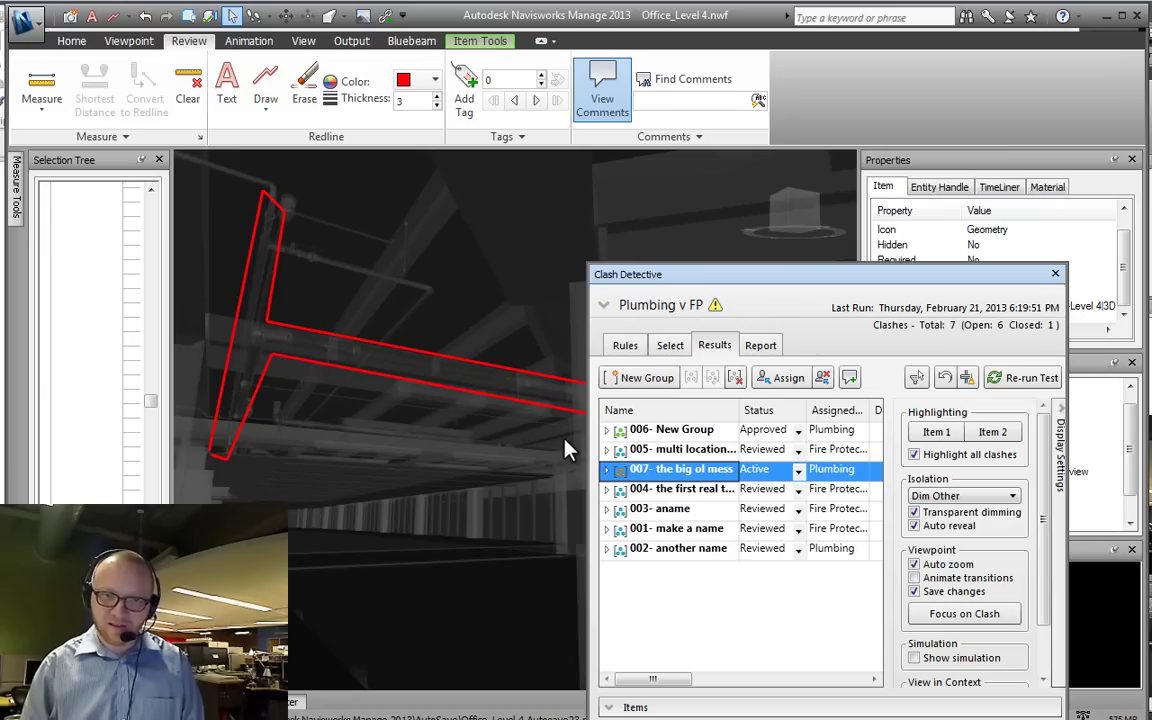
click(936, 432)
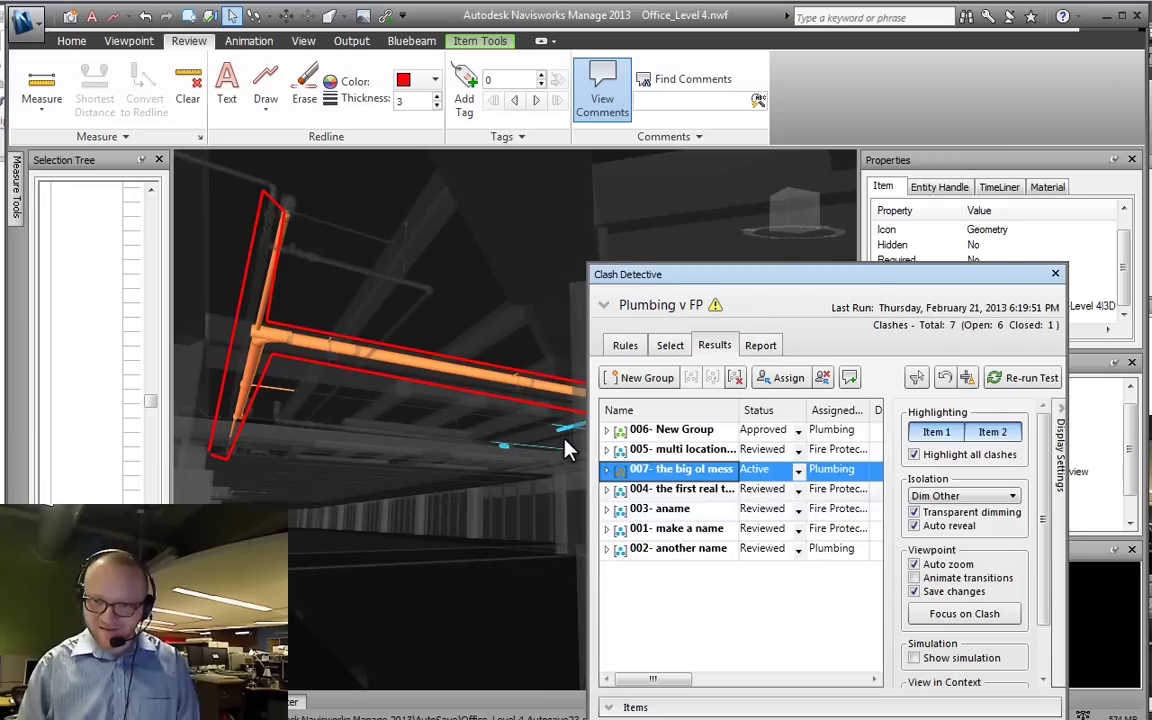
key(Down)
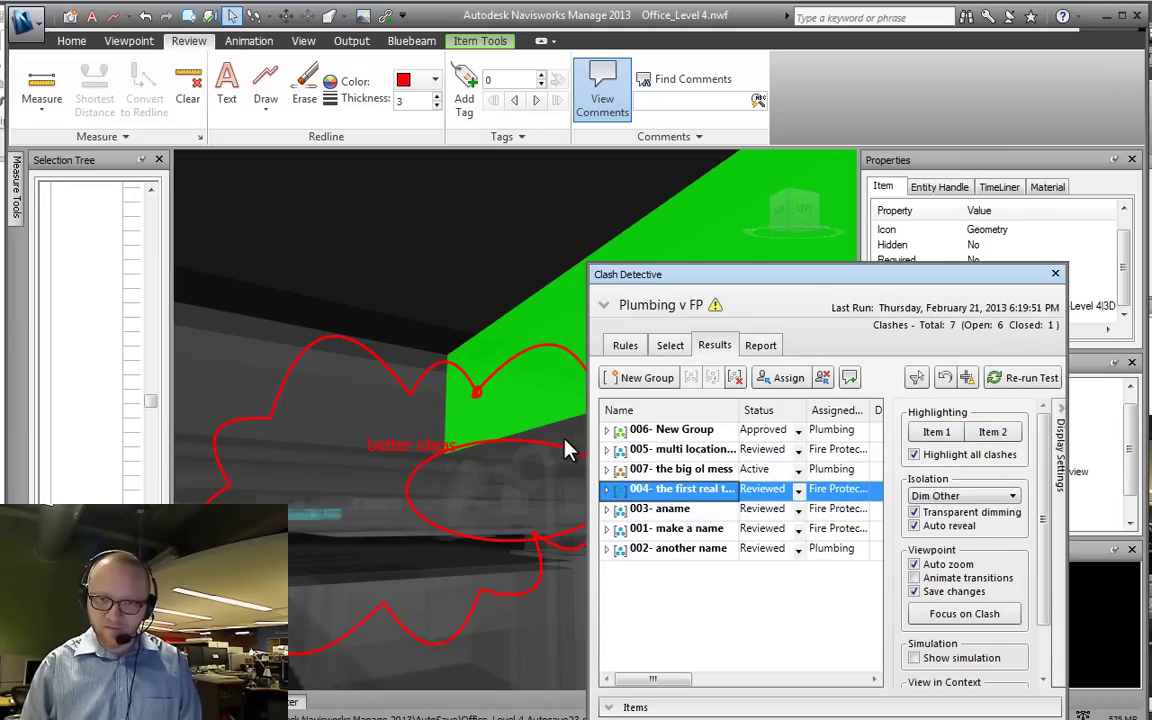
key(Up)
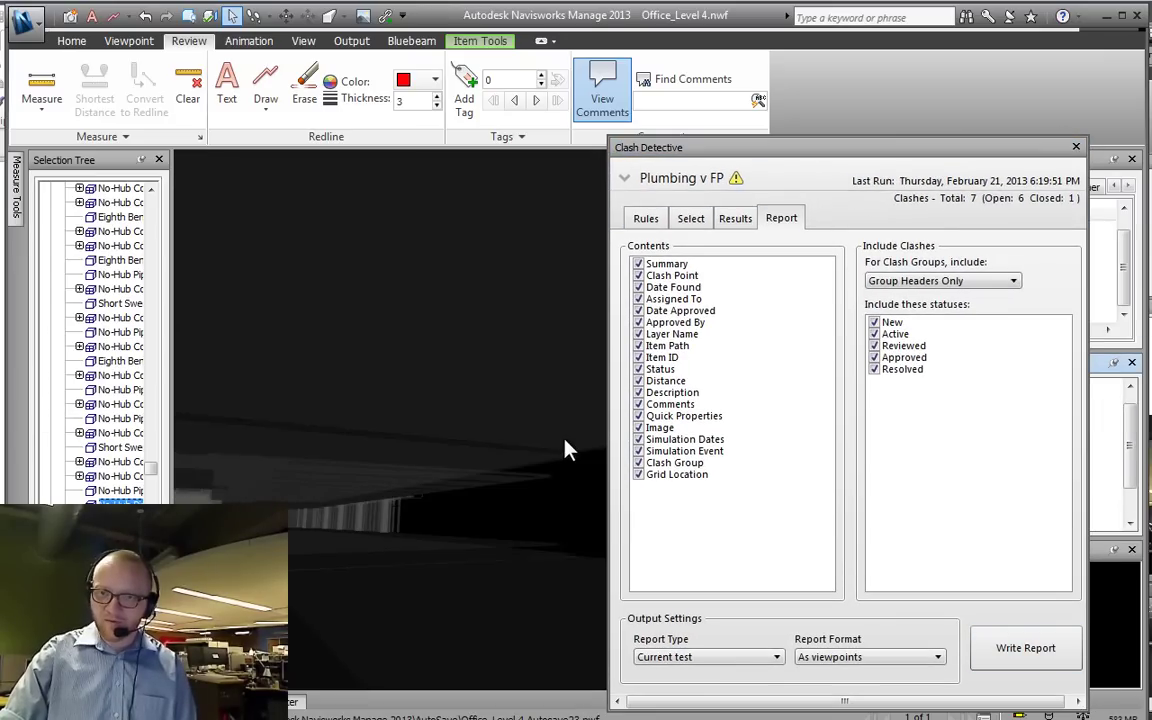
Step: Dock the Clash Detective below the saved viewpoints and rename the first Plumbing v FP viewpoint folder to "Plumbing v FP- dim other td"
mouse_move(960, 147)
mouse_down()
mouse_move(930, 535)
mouse_move(1001, 615)
mouse_up()
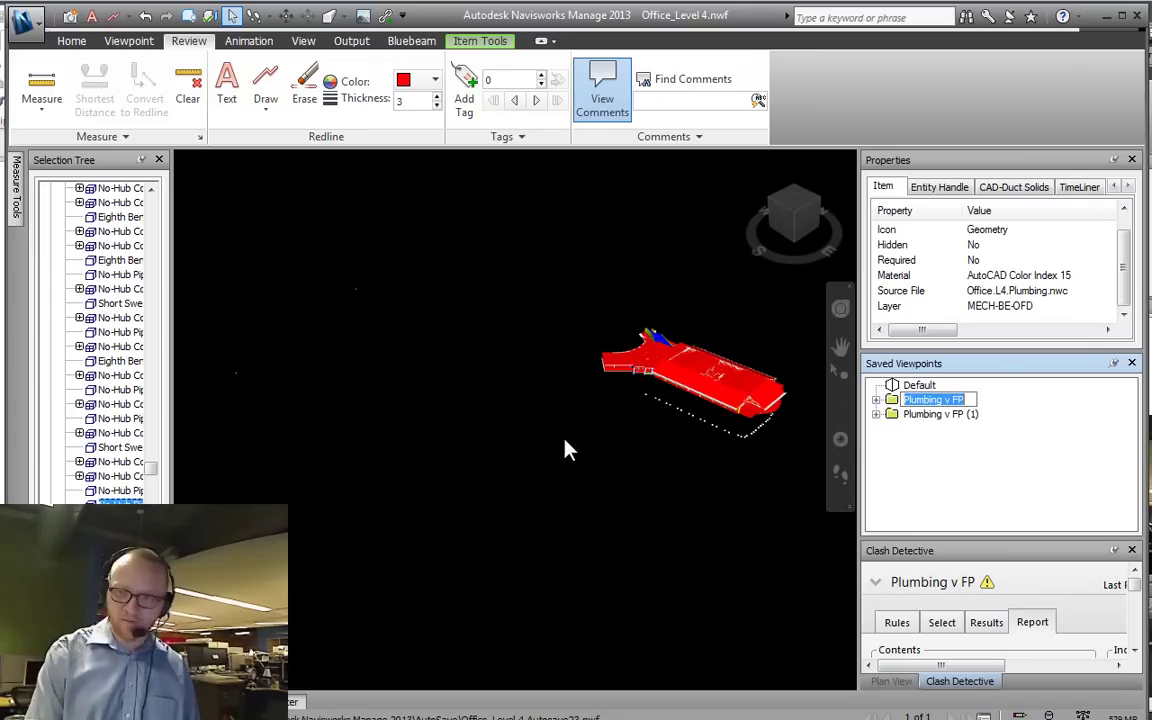
key(End)
text(- dim)
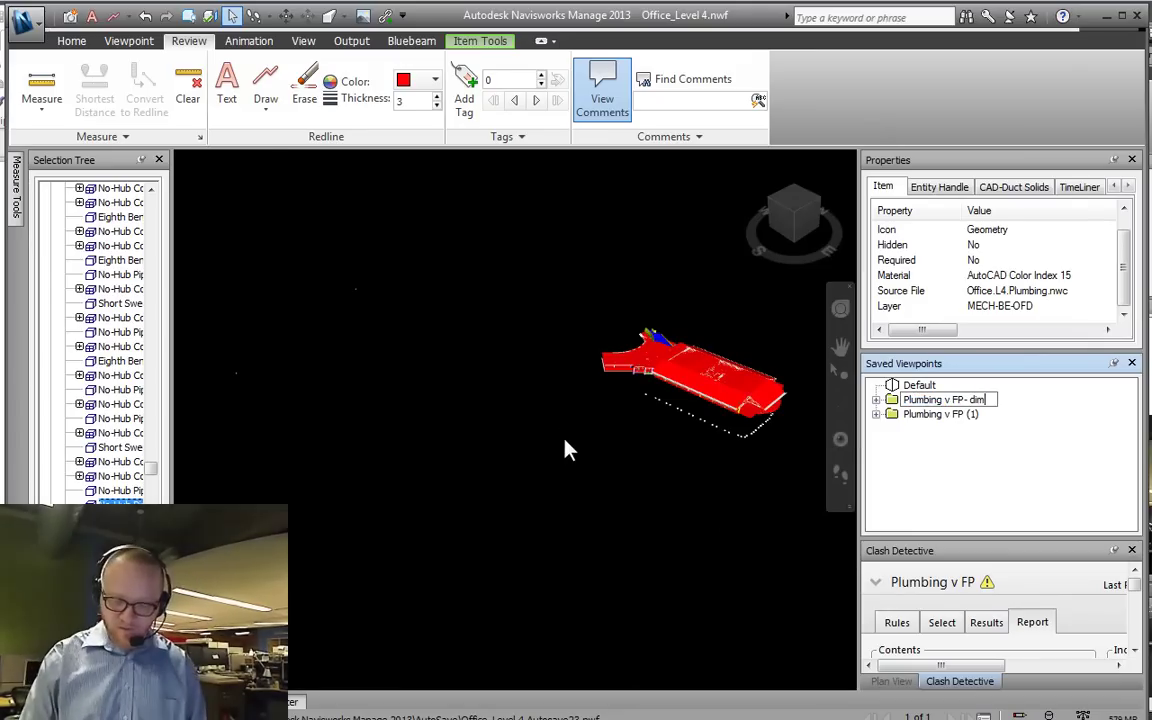
text( other tr)
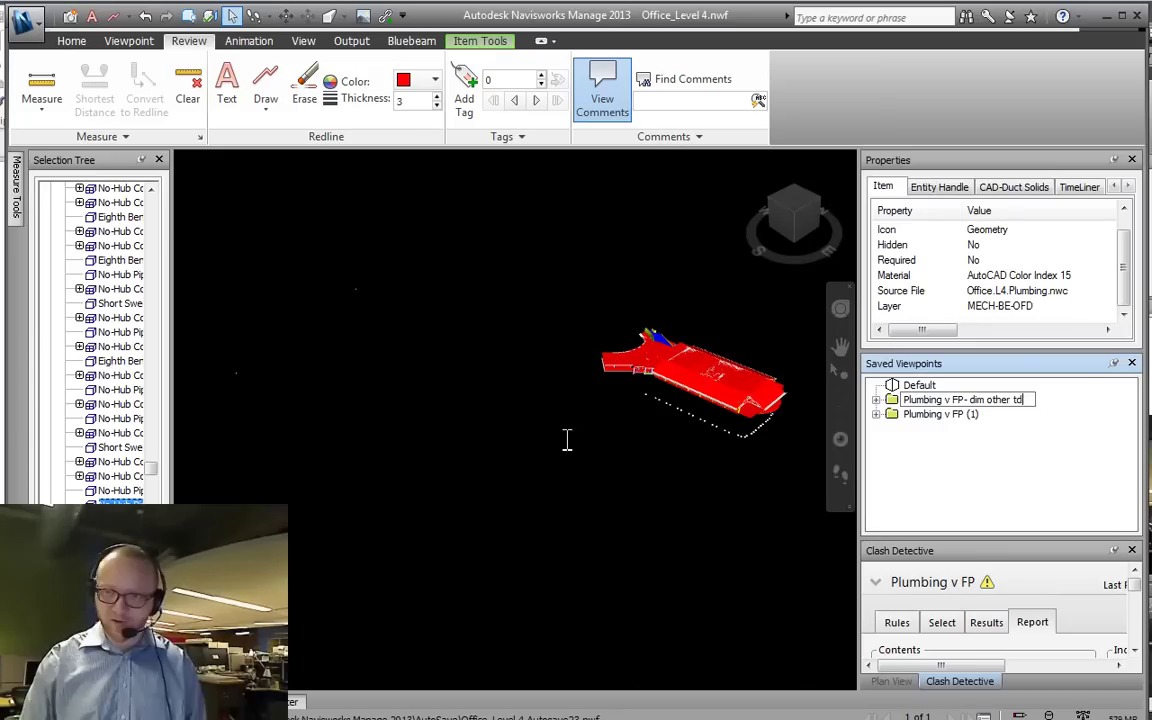
key(Return)
key(Down)
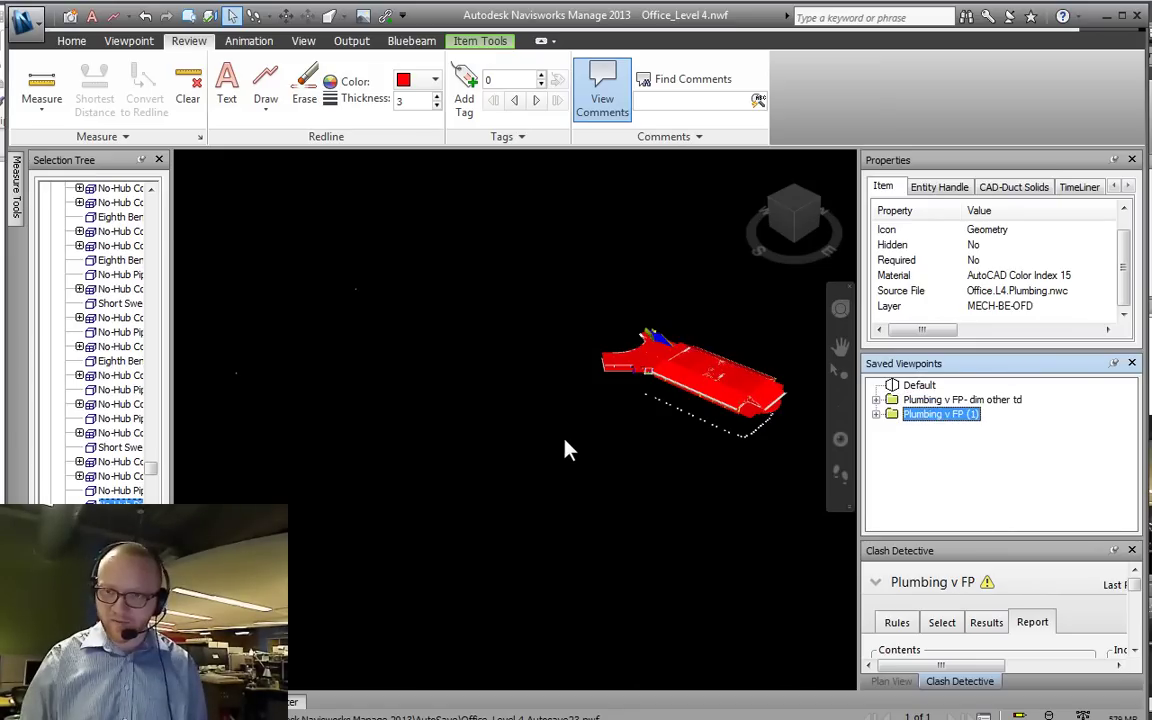
Step: Expand the Plumbing v FP (1) viewpoint folder and examine its groups 006, 005 and 007
key(Right)
key(Down)
key(Down)
key(Down)
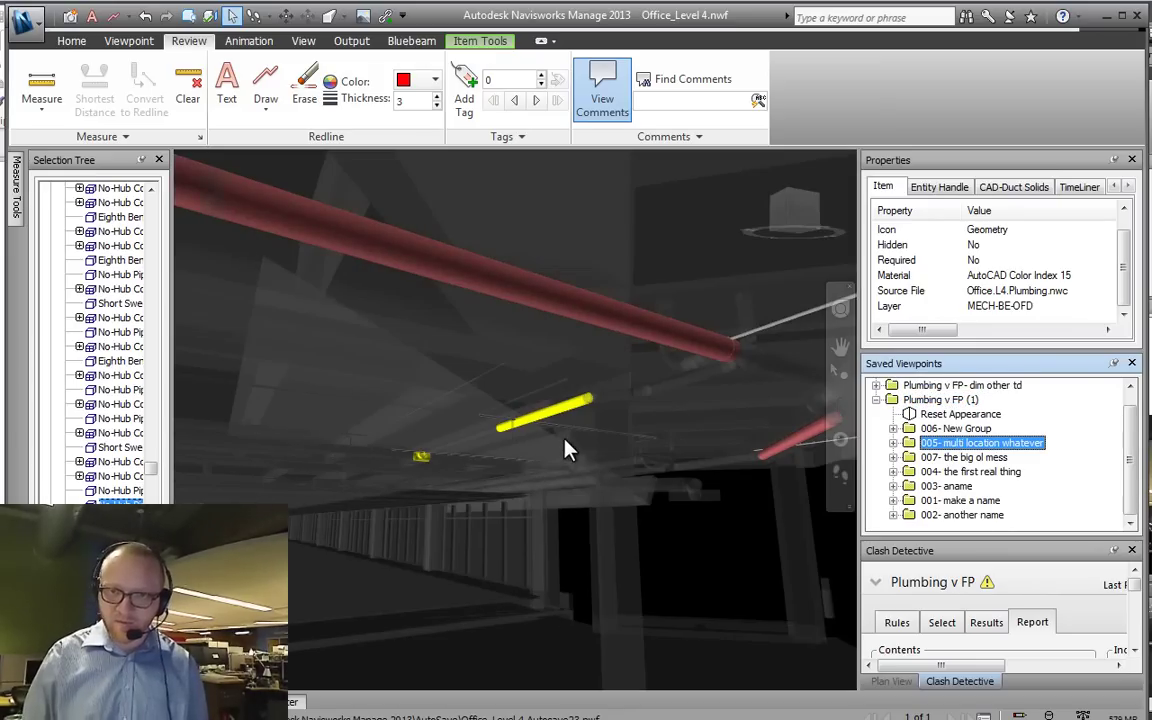
key(Down)
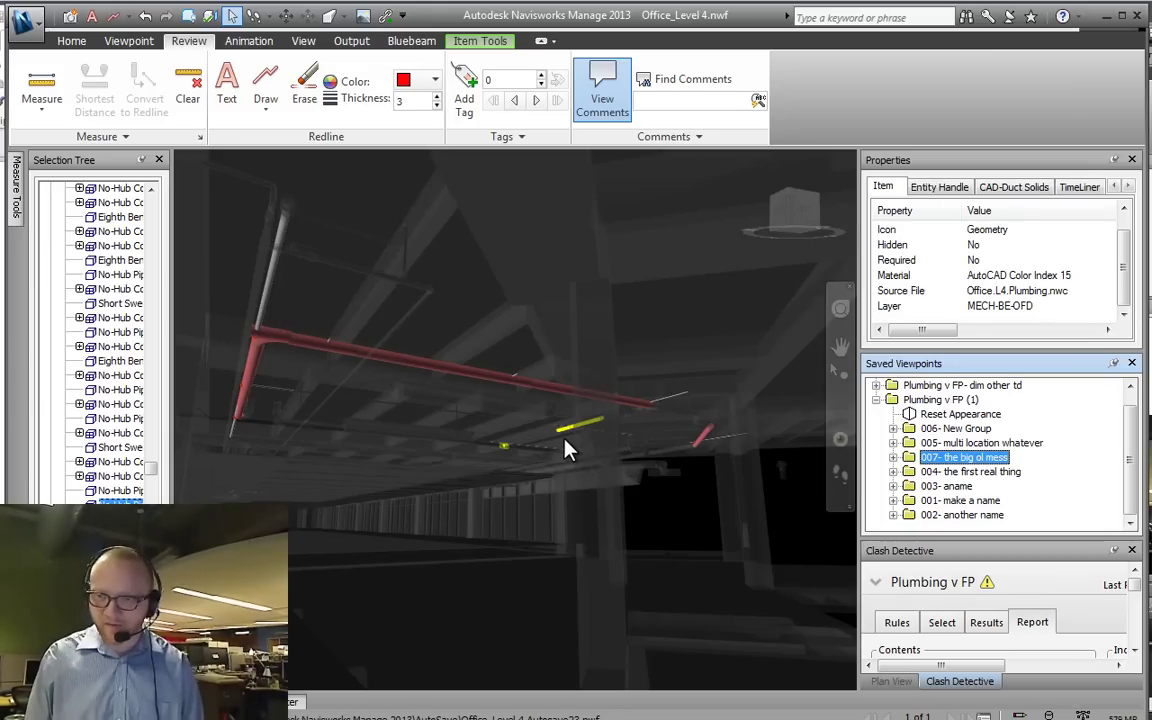
Step: Undock the Clash Detective, set the isolation to None and turn on Item 1 and Item 2 highlighting for group 007
drag(1010, 551, 841, 194)
click(762, 481)
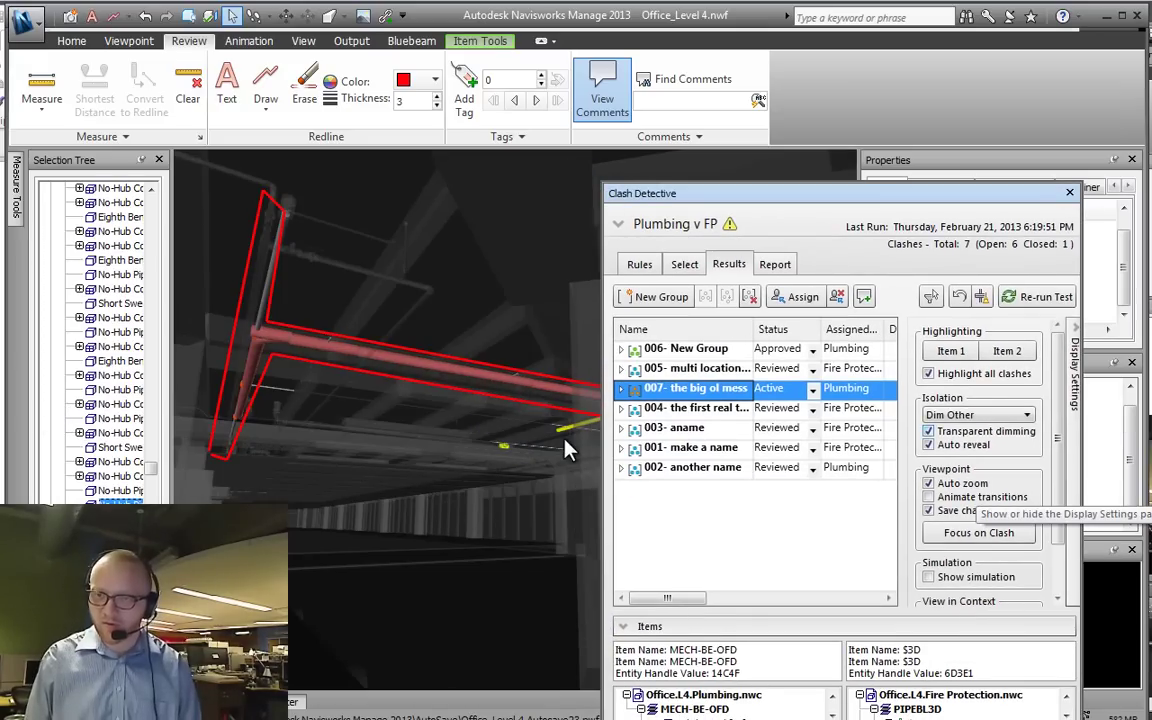
click(978, 415)
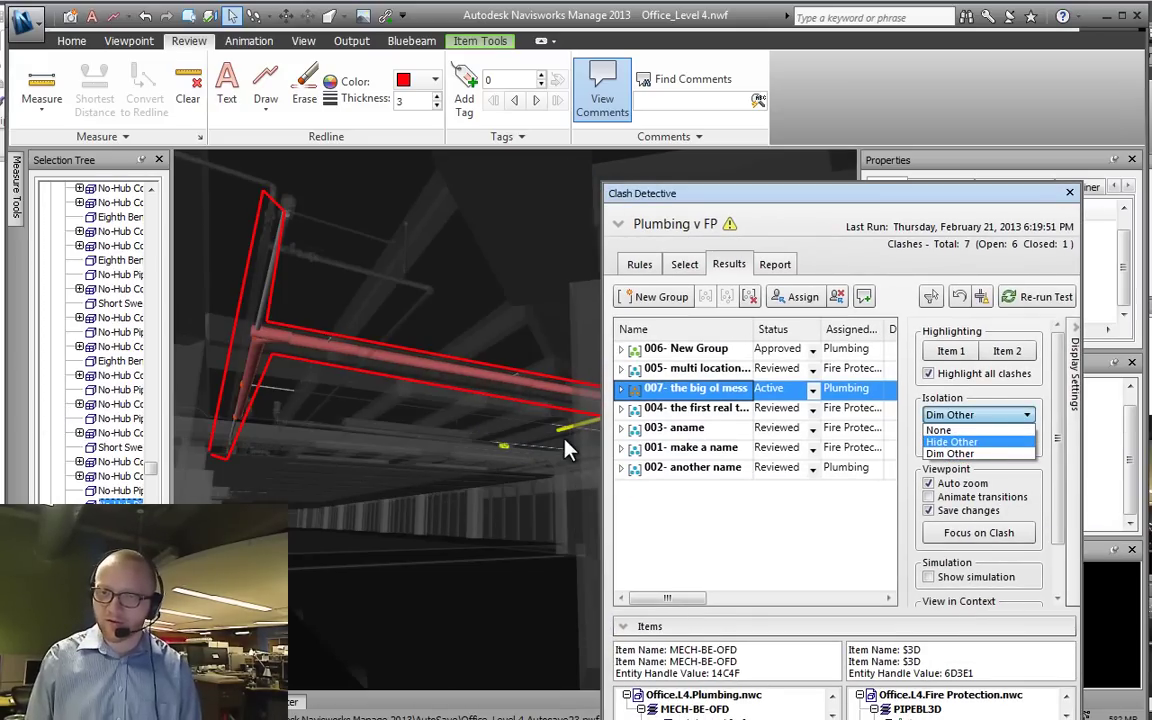
key(Up)
key(Return)
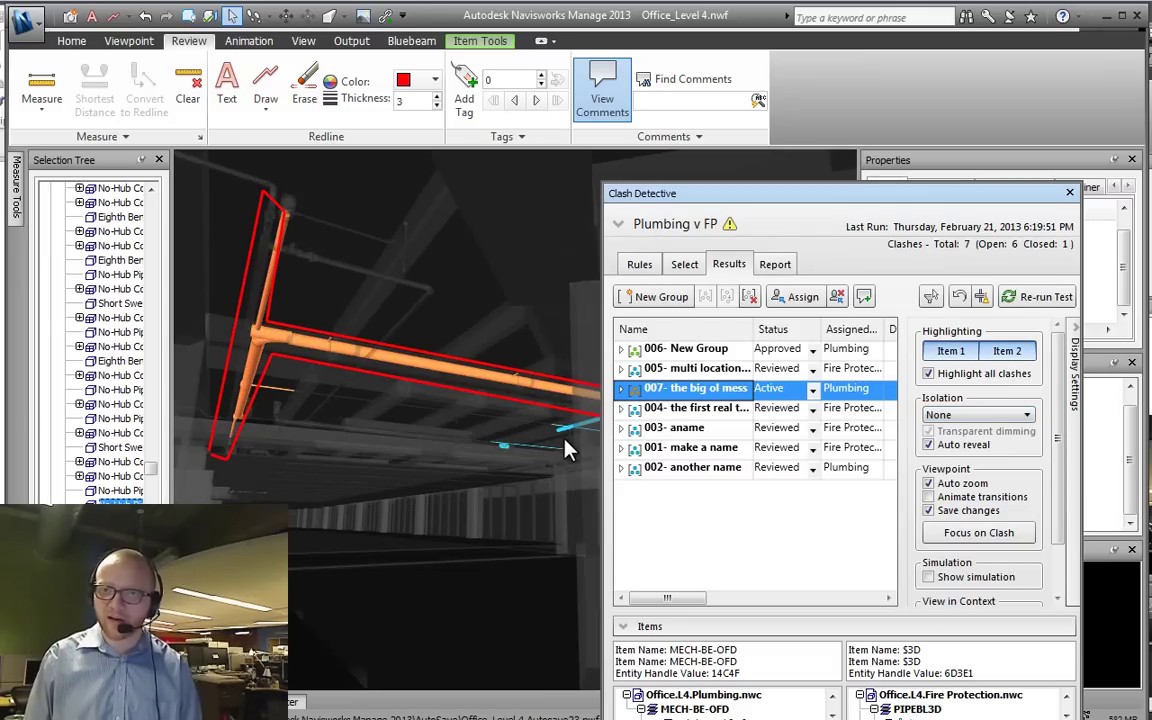
Step: Write the Plumbing v FP report as viewpoints and move the Clash Detective clear of the saved viewpoints
click(775, 264)
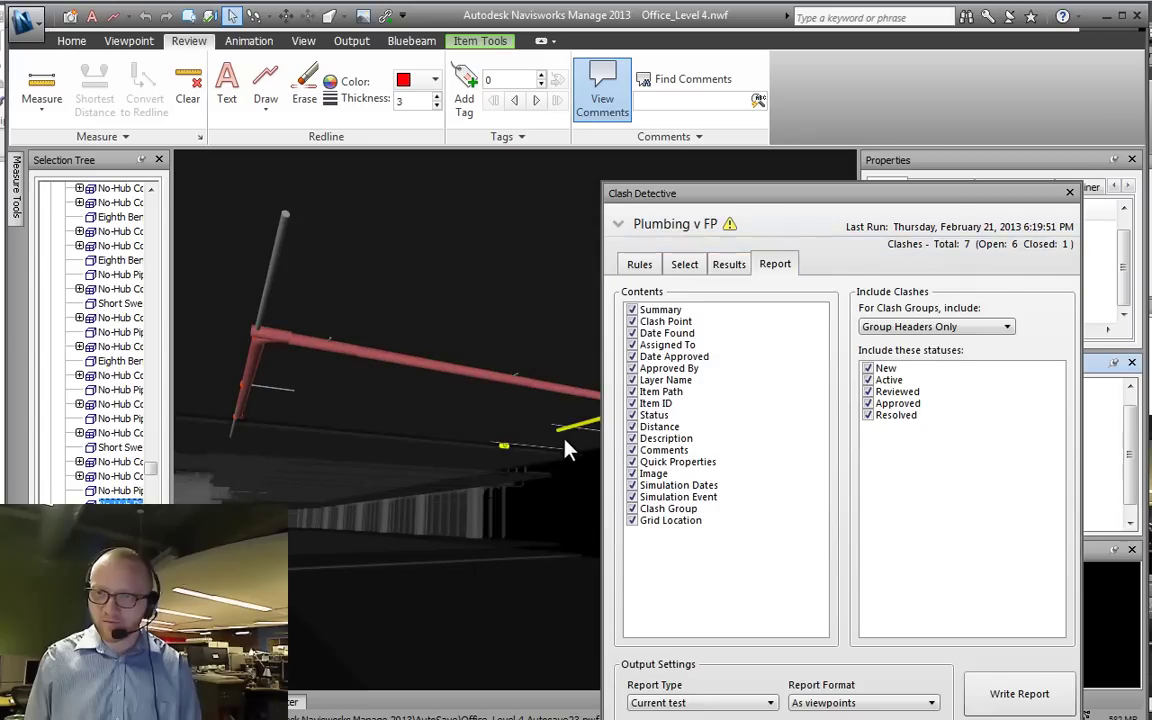
drag(965, 193, 917, 637)
drag(592, 637, 578, 660)
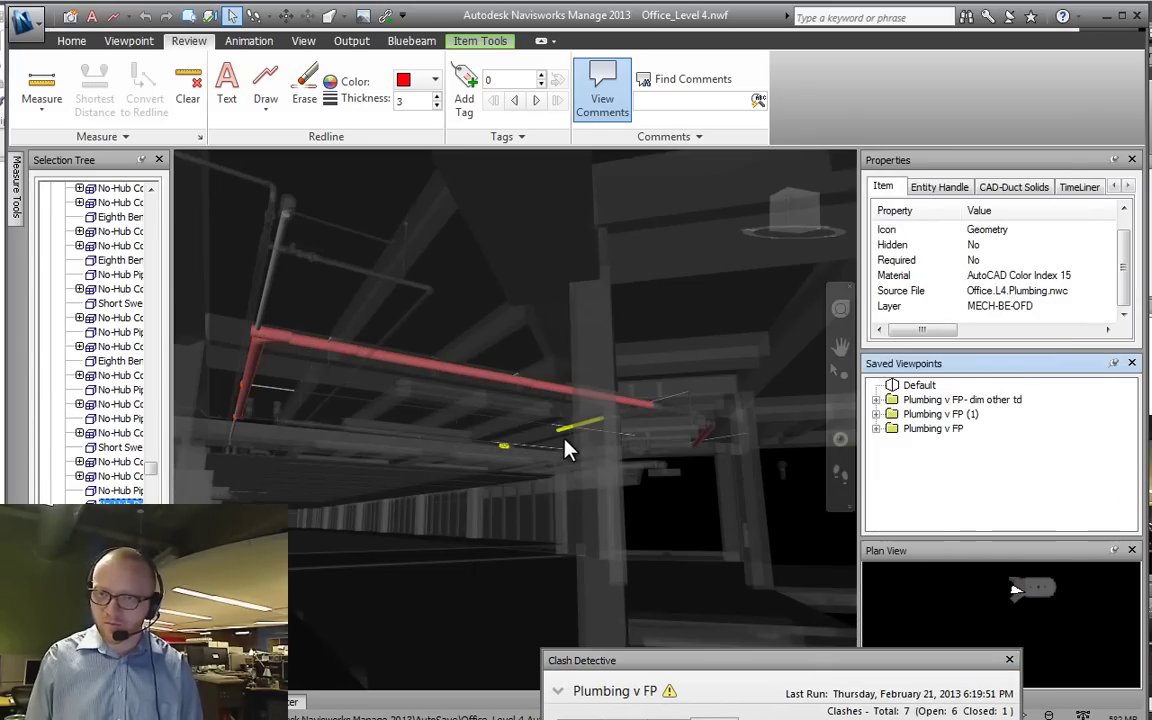
Step: Expand the new Plumbing v FP viewpoint folder, examine its groups from 006 through 001, and collapse the folder
click(933, 428)
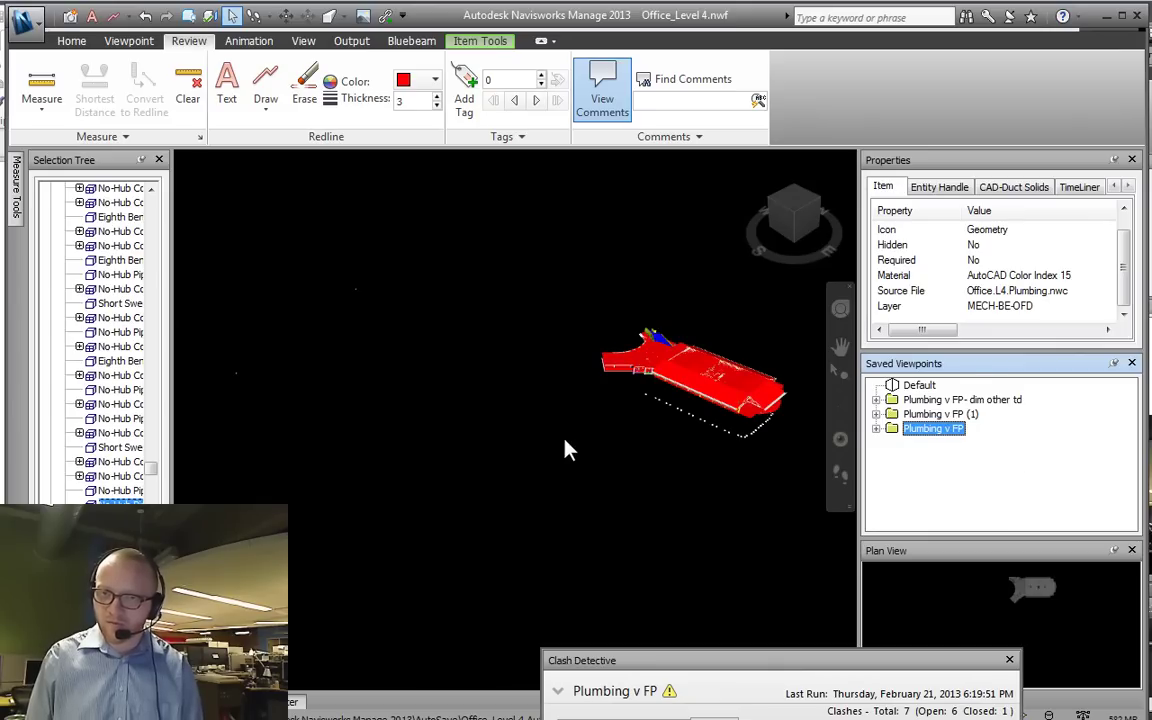
click(876, 428)
click(950, 428)
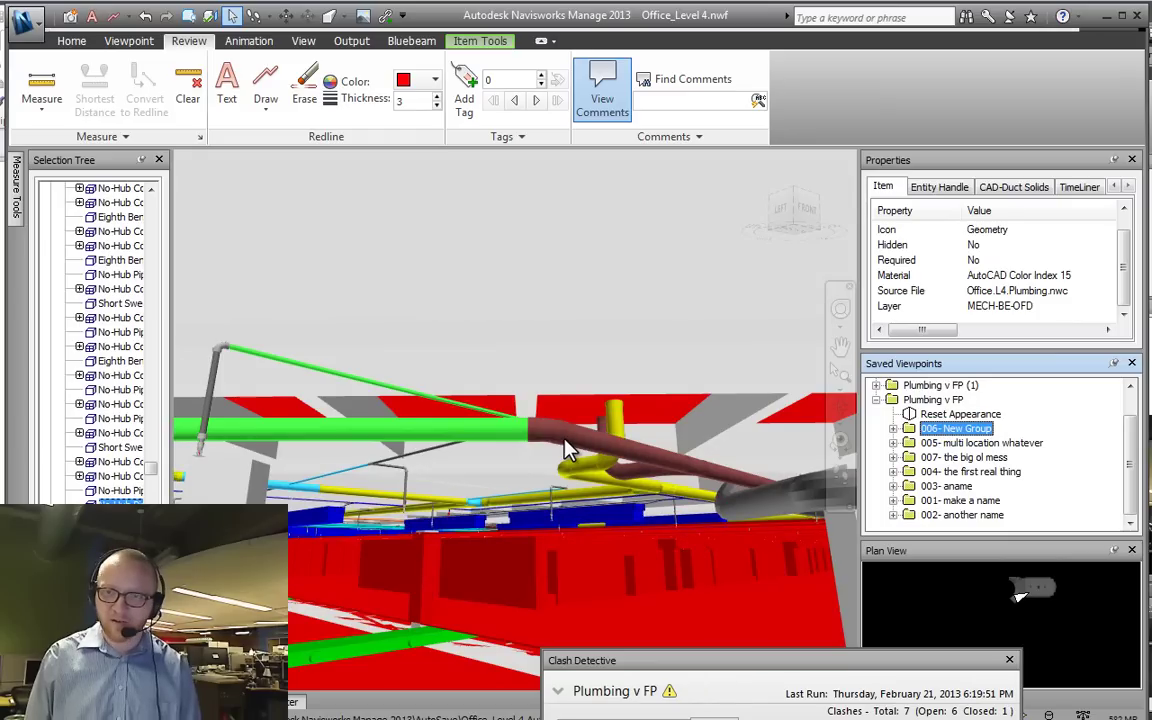
key(Down)
key(Down)
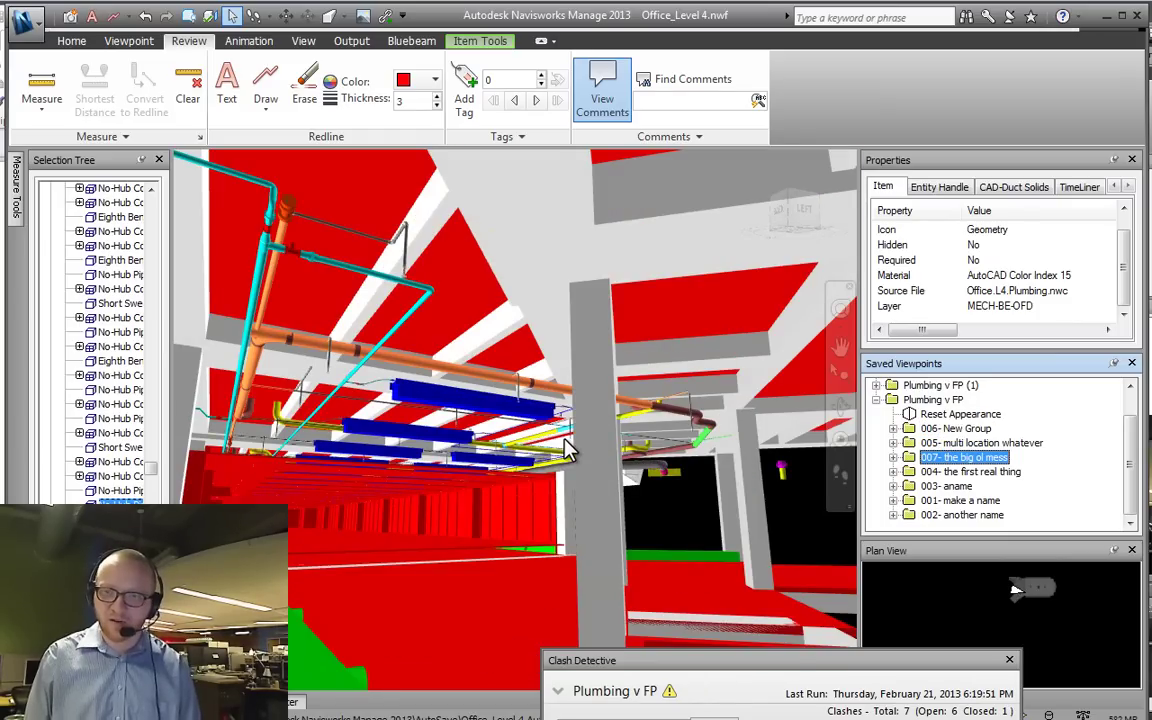
key(Down)
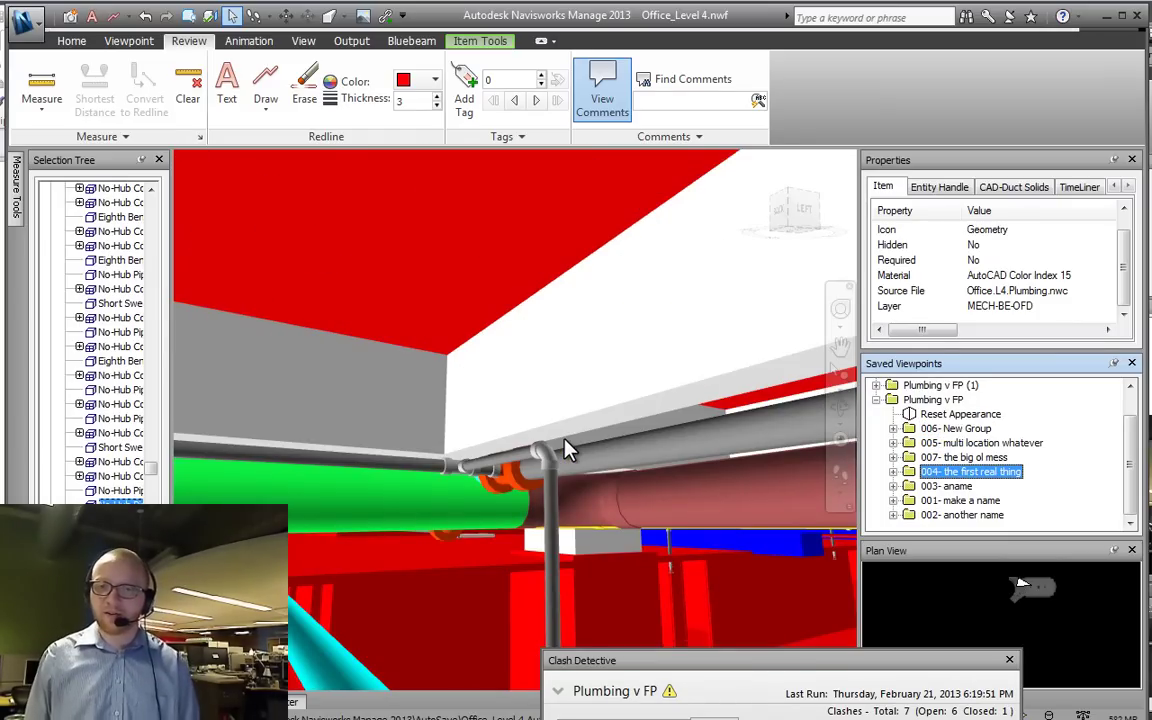
key(Down)
key(Down)
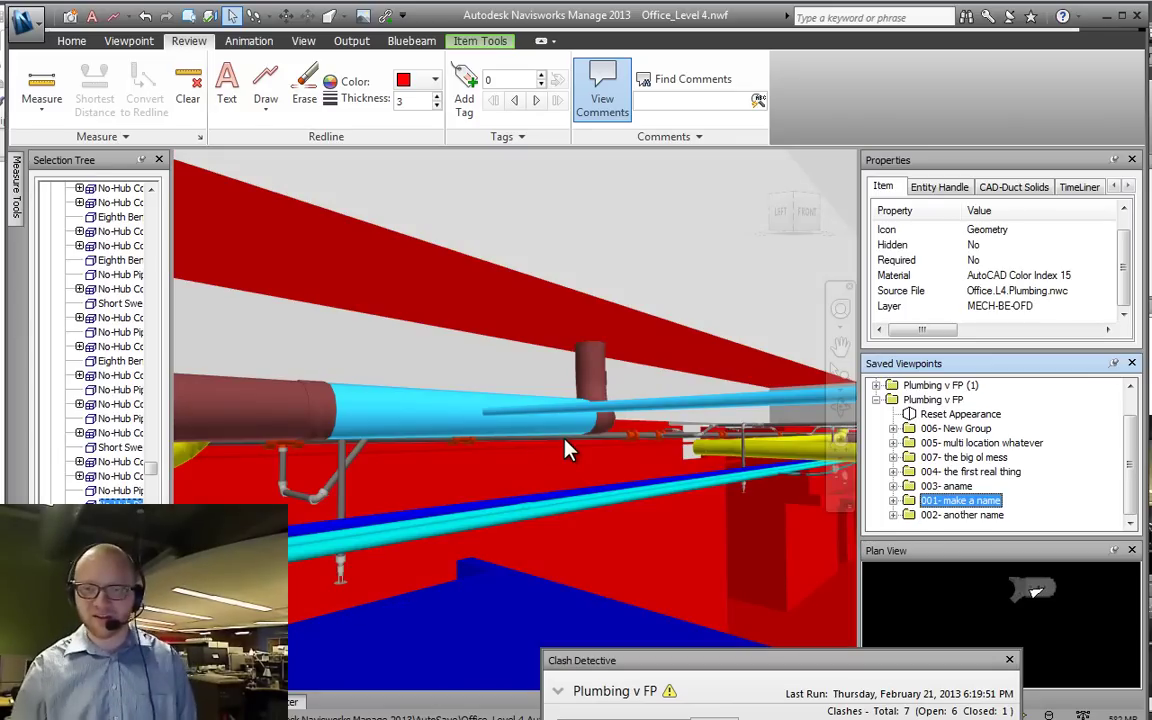
key(Left)
key(Left)
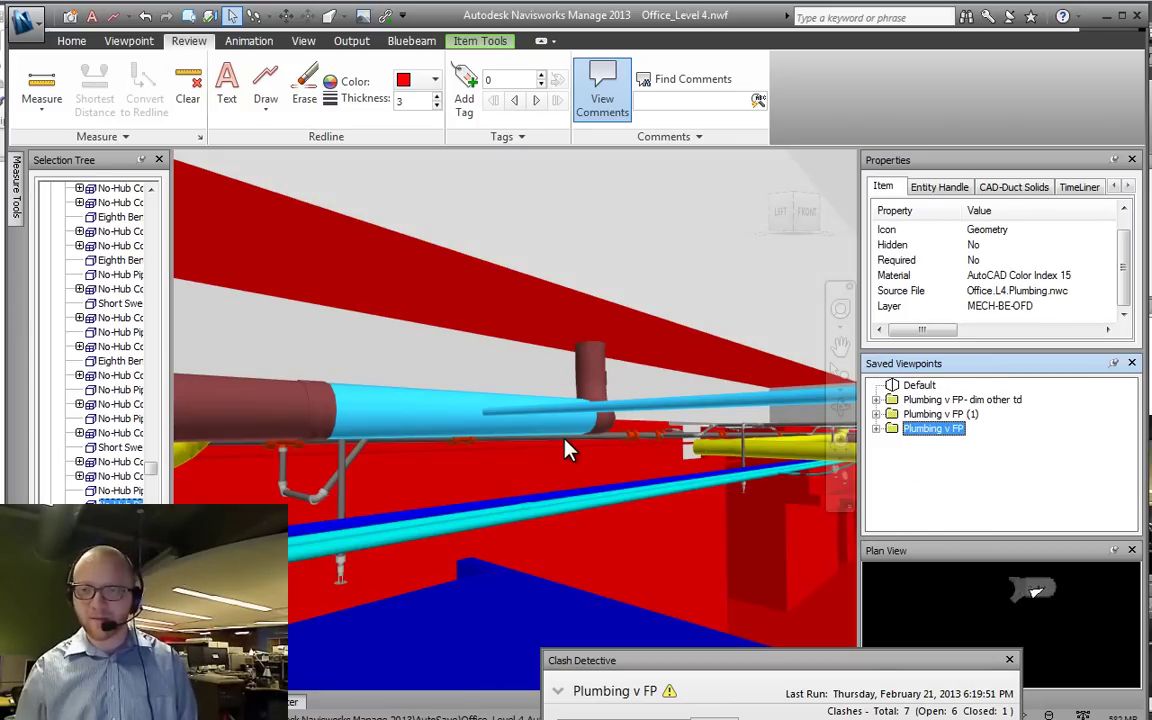
Step: Expand the Plumbing v FP (1) folder and view group 006- New Group for comparison
key(Up)
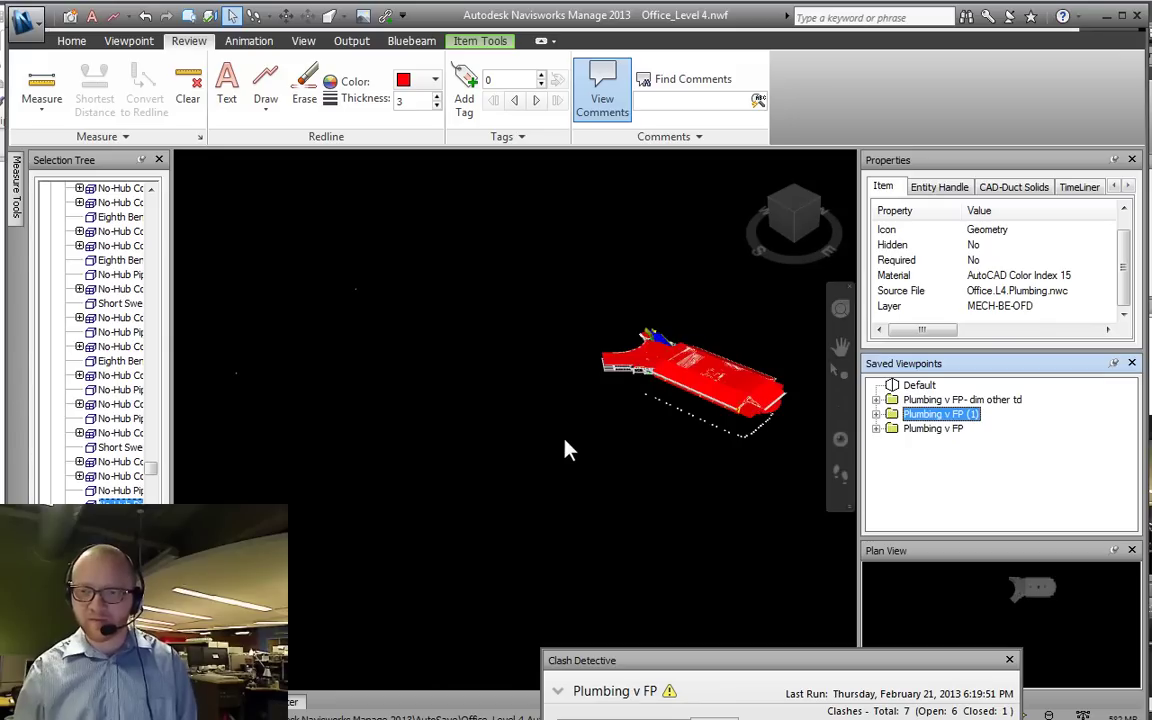
key(Right)
key(Down)
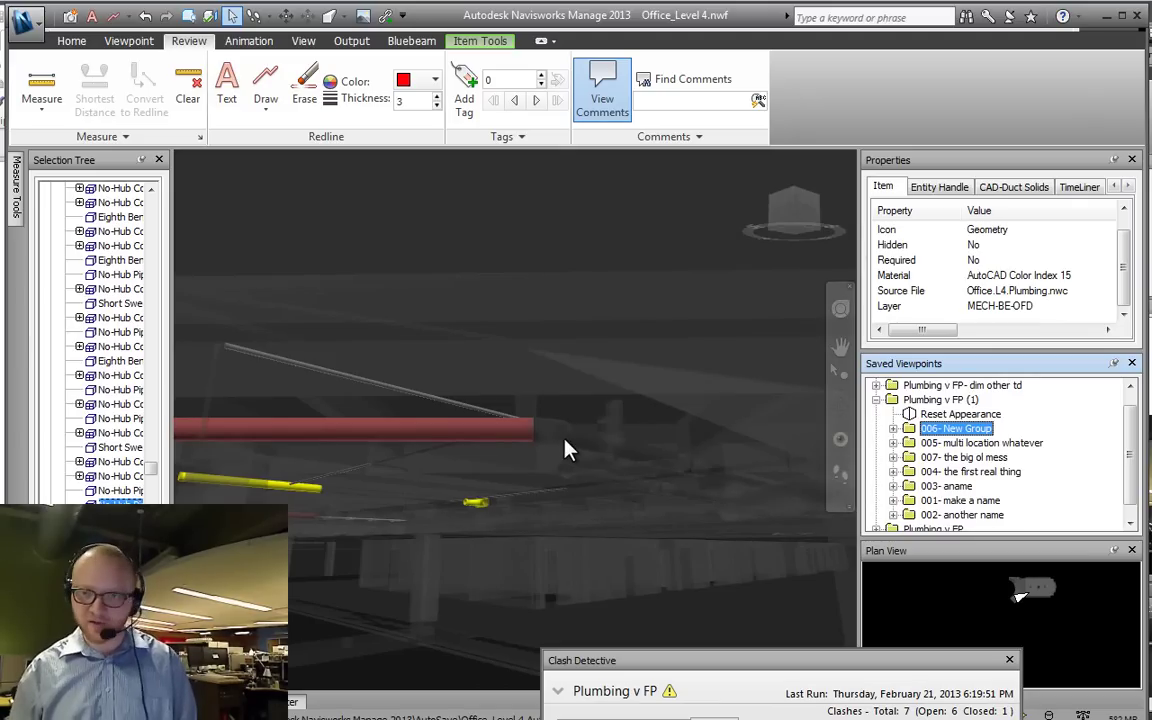
Step: Show the clash results, return the model to its home view and set the clash isolation to Dim Other
mouse_move(700, 660)
mouse_down()
mouse_move(752, 420)
mouse_move(749, 378)
mouse_move(750, 507)
mouse_up()
click(718, 450)
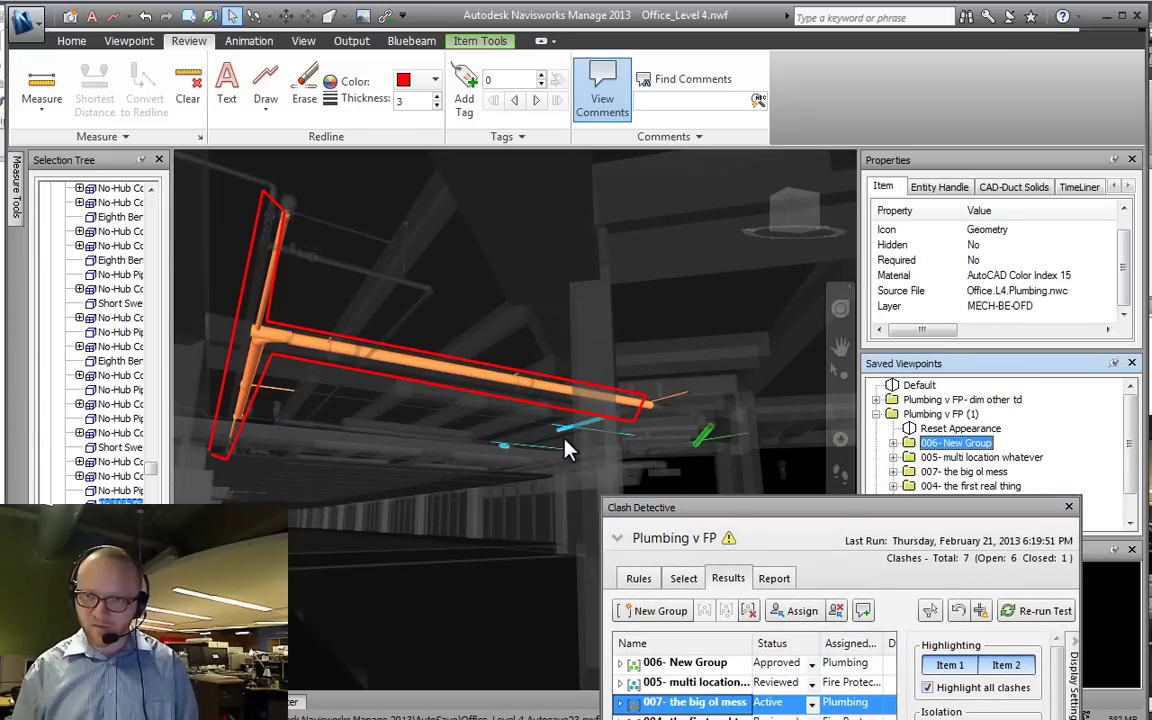
key(Home)
key(ctrl+2)
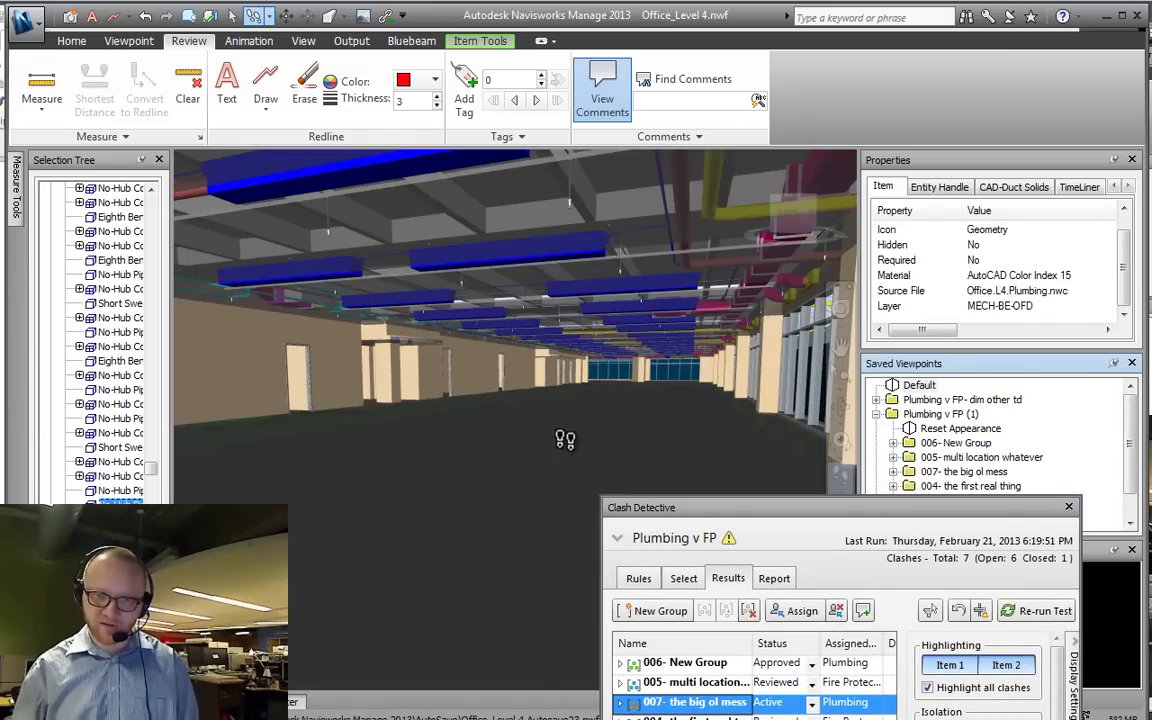
key(ctrl+1)
key(Home)
scroll(566, 441, up, 2)
scroll(566, 441, up, 2)
drag(755, 507, 759, 409)
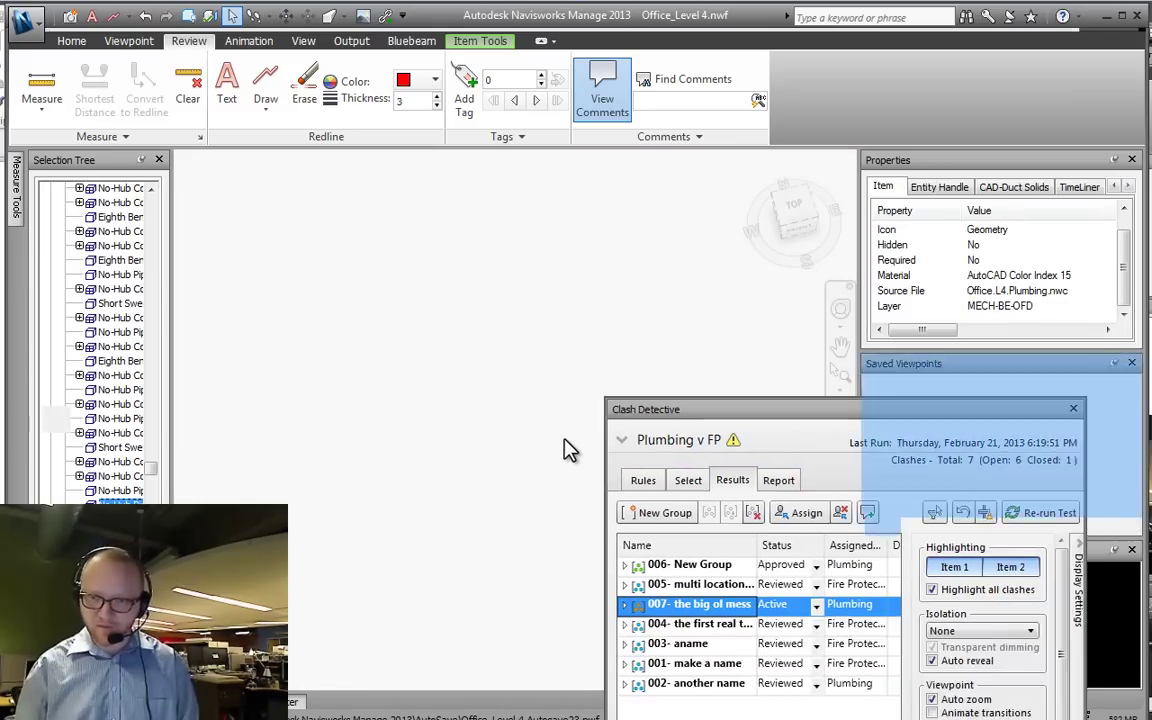
click(1030, 571)
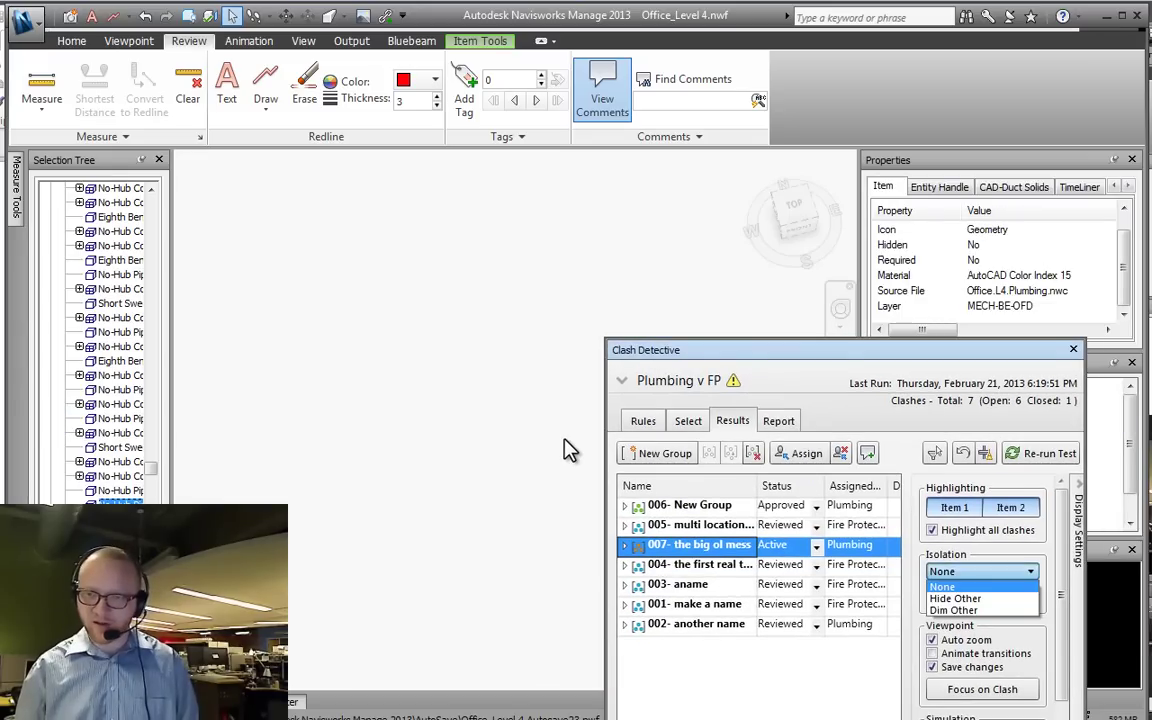
click(965, 610)
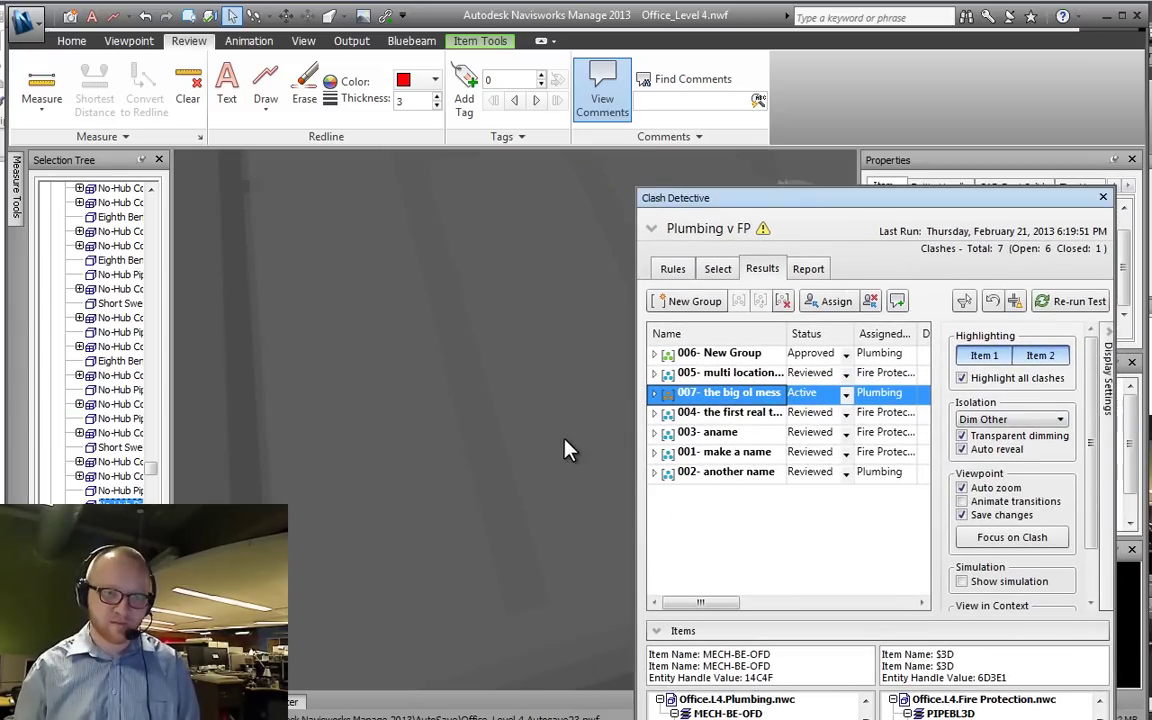
Step: Check the Clash Detective Reporting notes in OneNote, return to Navisworks and set the report format to HTML (Tabular)
key(alt+Tab)
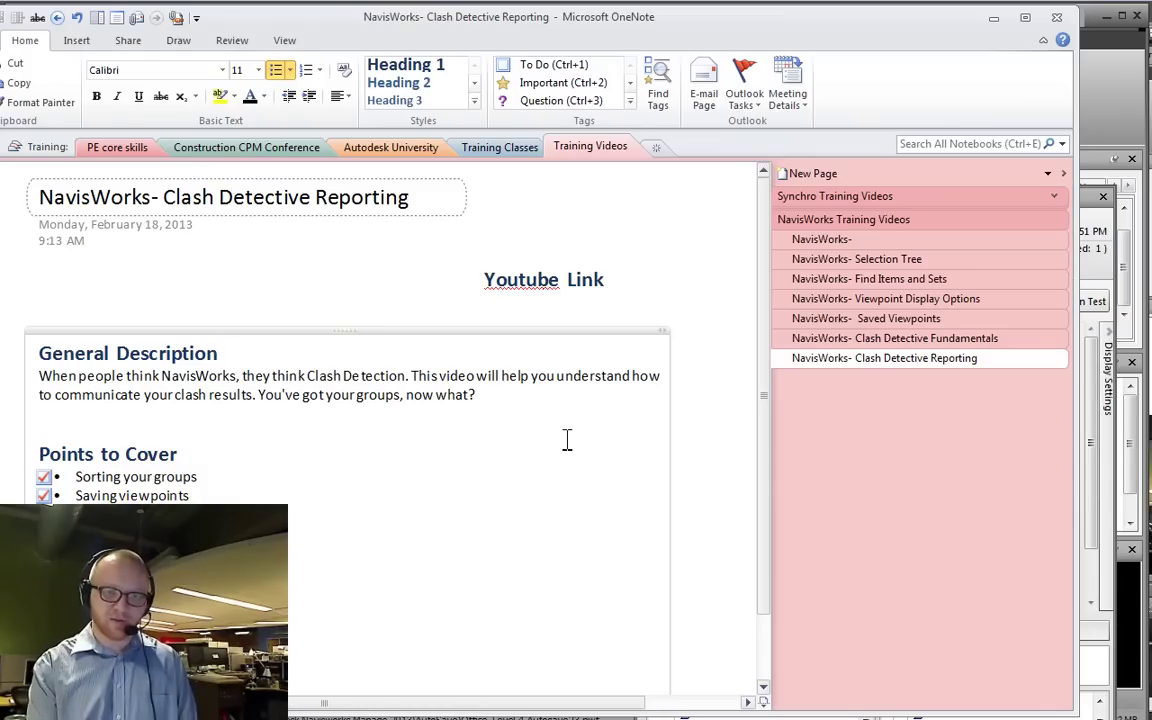
key(alt+Tab)
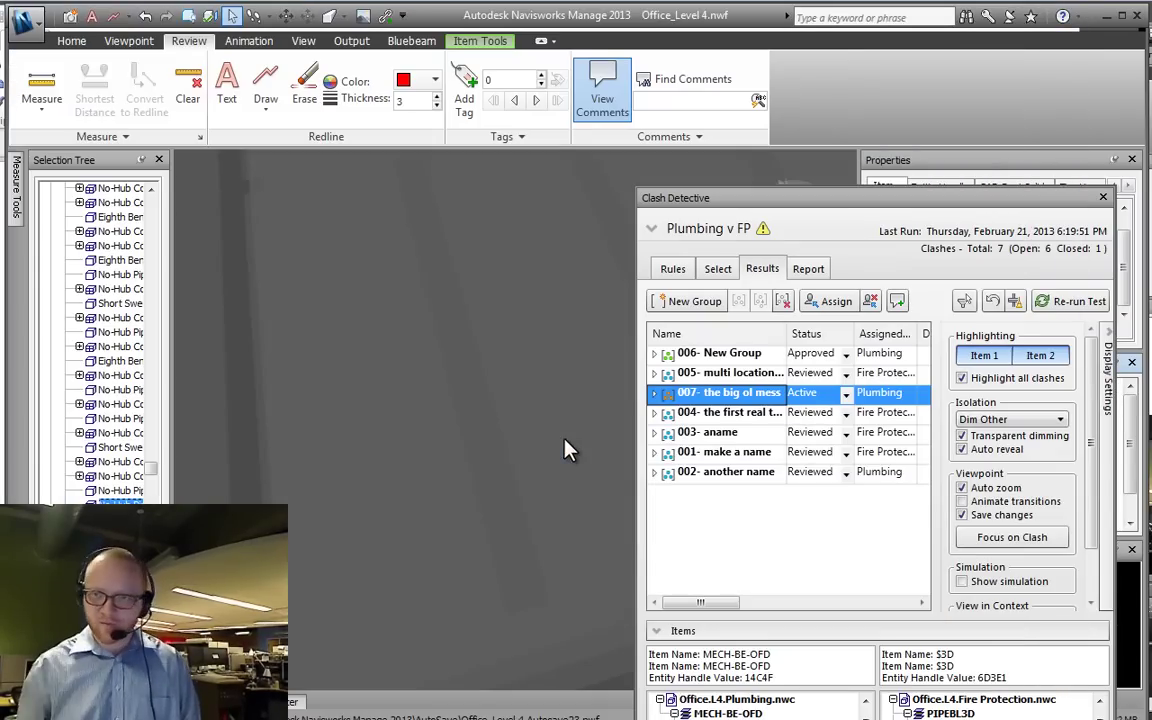
key(ctrl+Tab)
key(Tab)
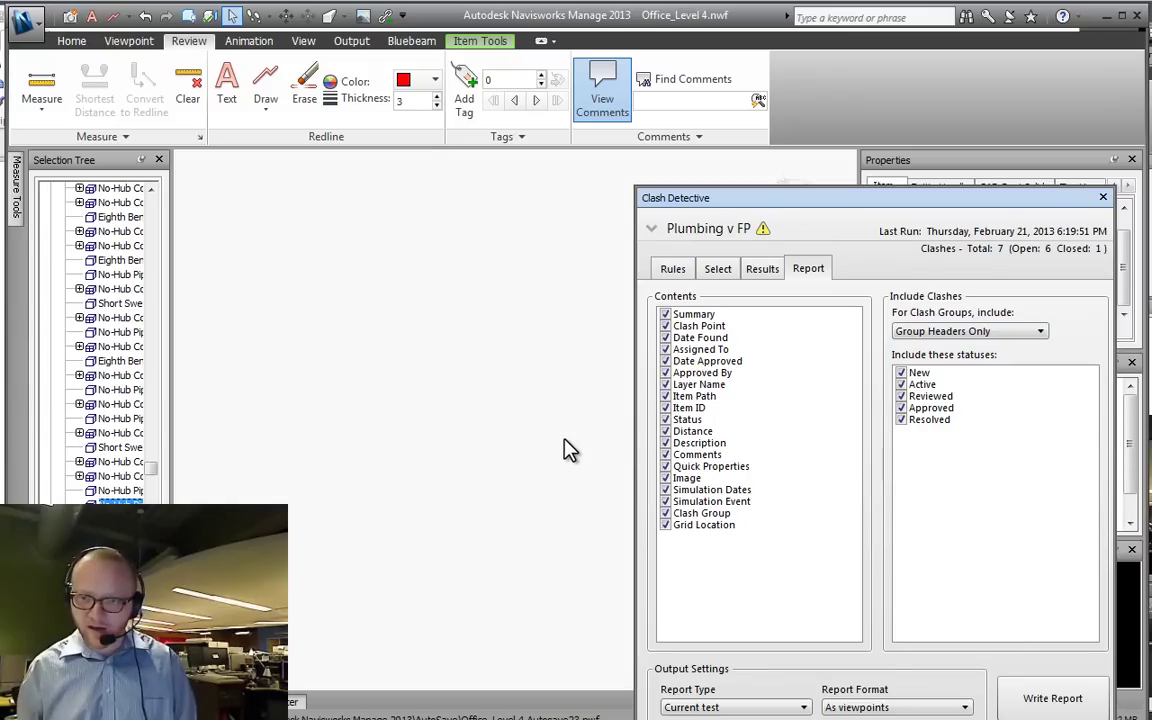
key(Tab)
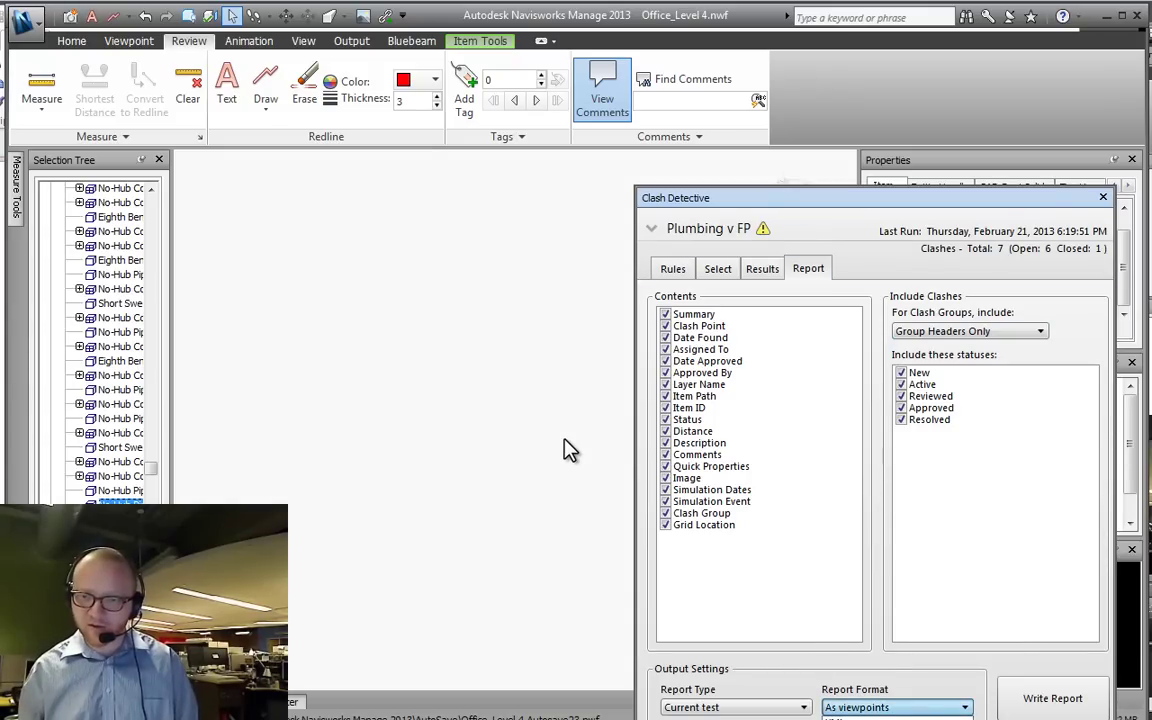
key(Up)
key(Up)
key(Return)
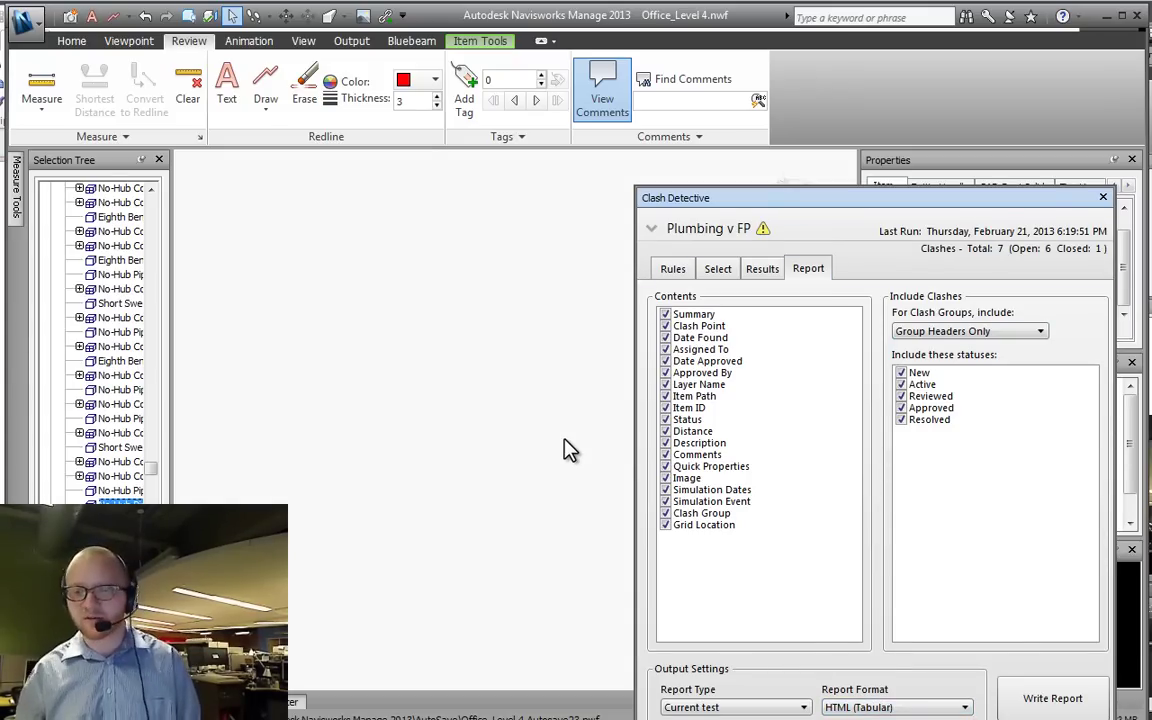
Step: Write the report and save it as Plumbing v FP.html in the temp folder
key(Tab)
key(Return)
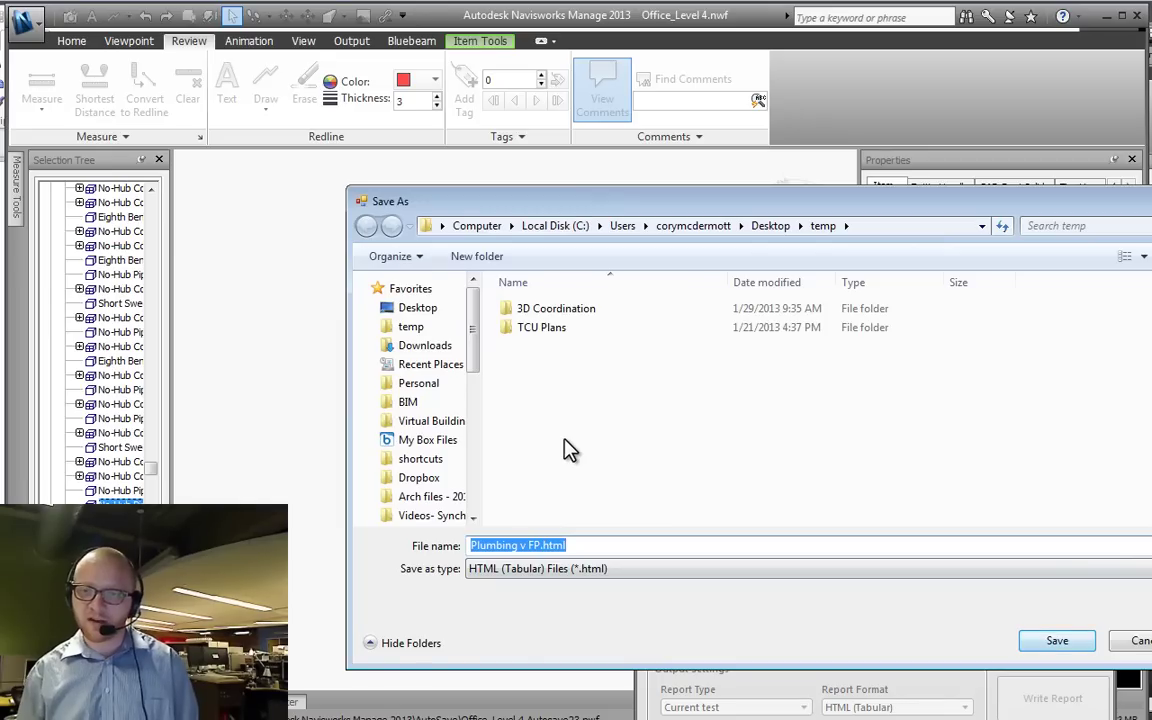
key(Return)
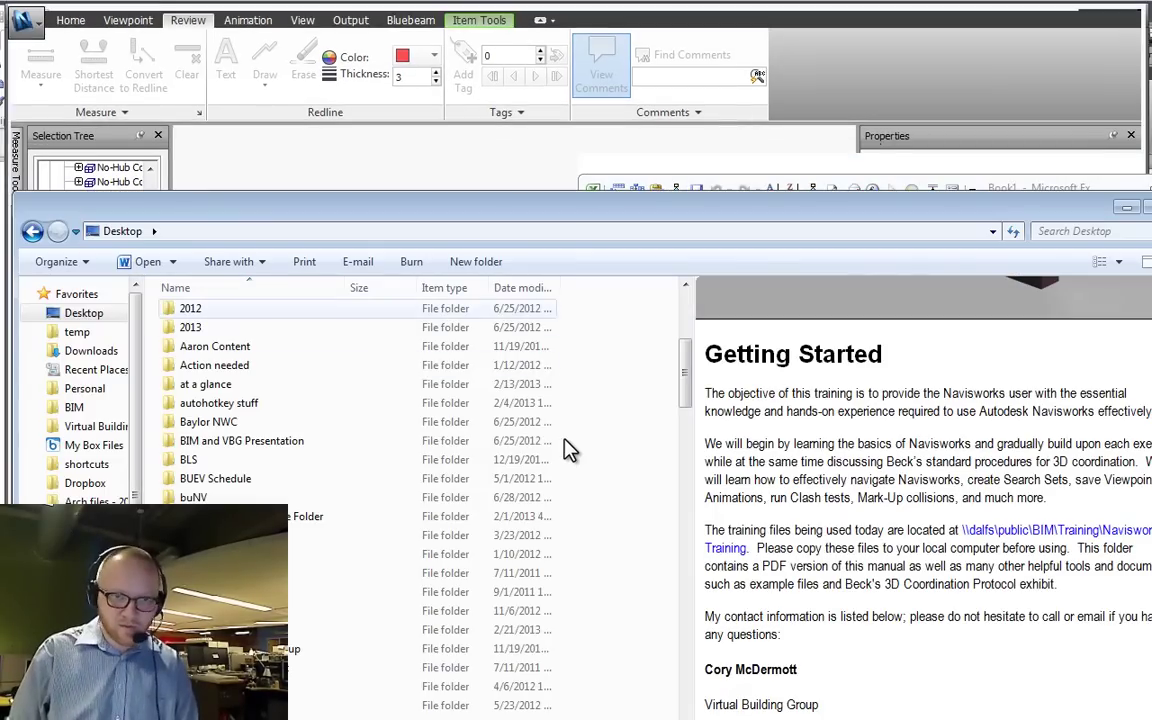
Step: Look through the temp folder and Plumbing v FP_files in Windows Explorer, and open Plumbing v FP.html in Excel and Firefox
click(77, 332)
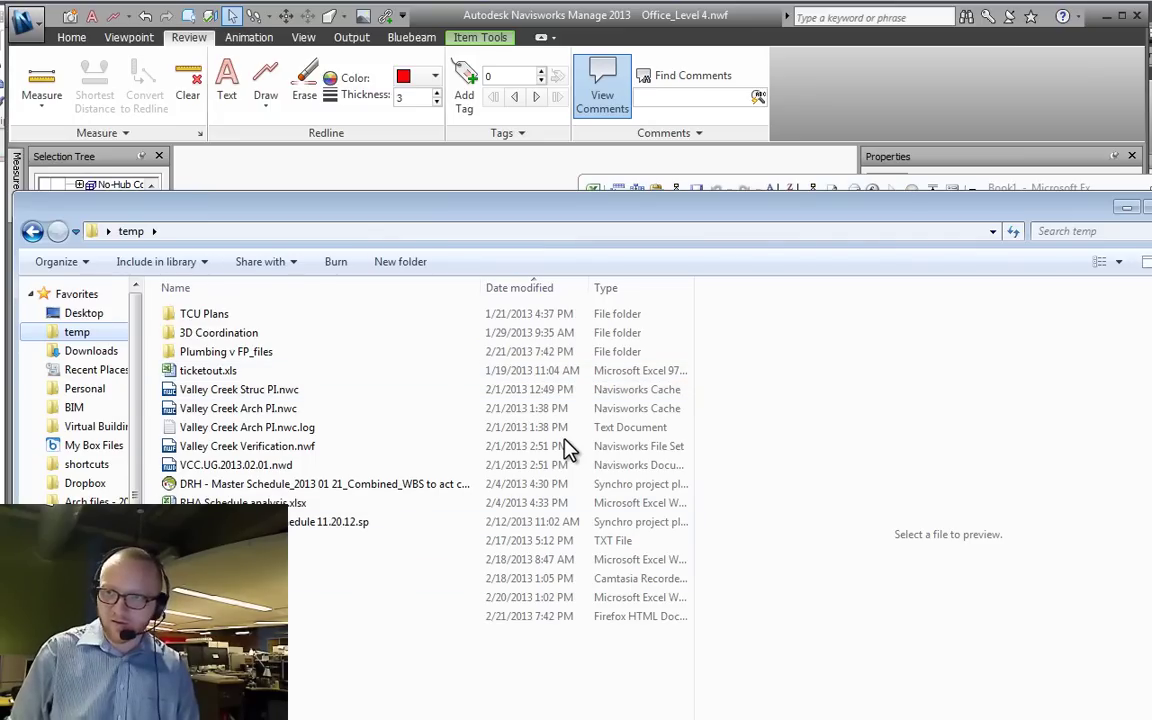
drag(1150, 440, 539, 440)
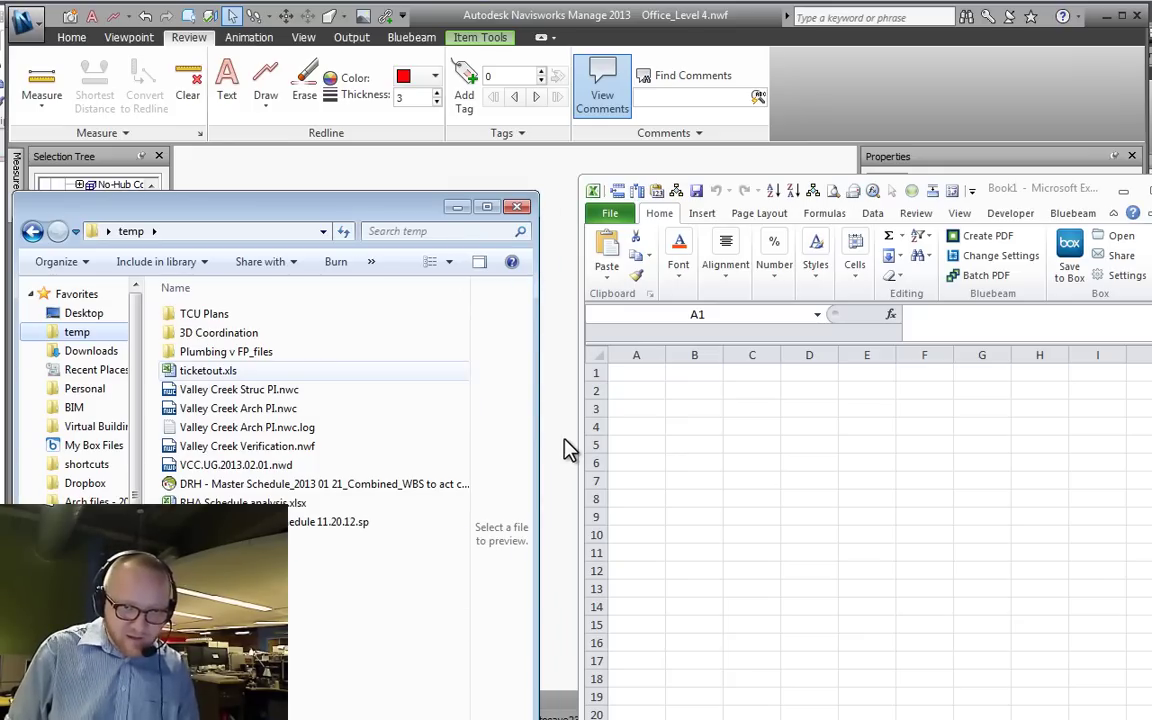
double_click(226, 352)
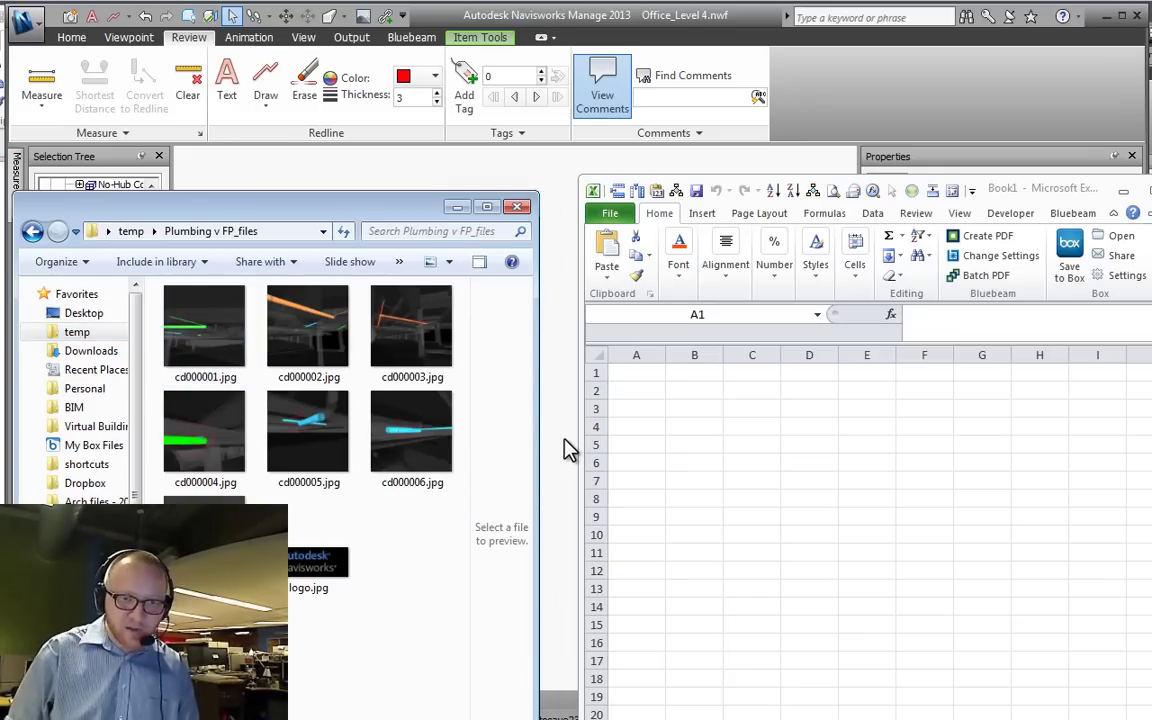
click(33, 231)
drag(226, 617, 700, 450)
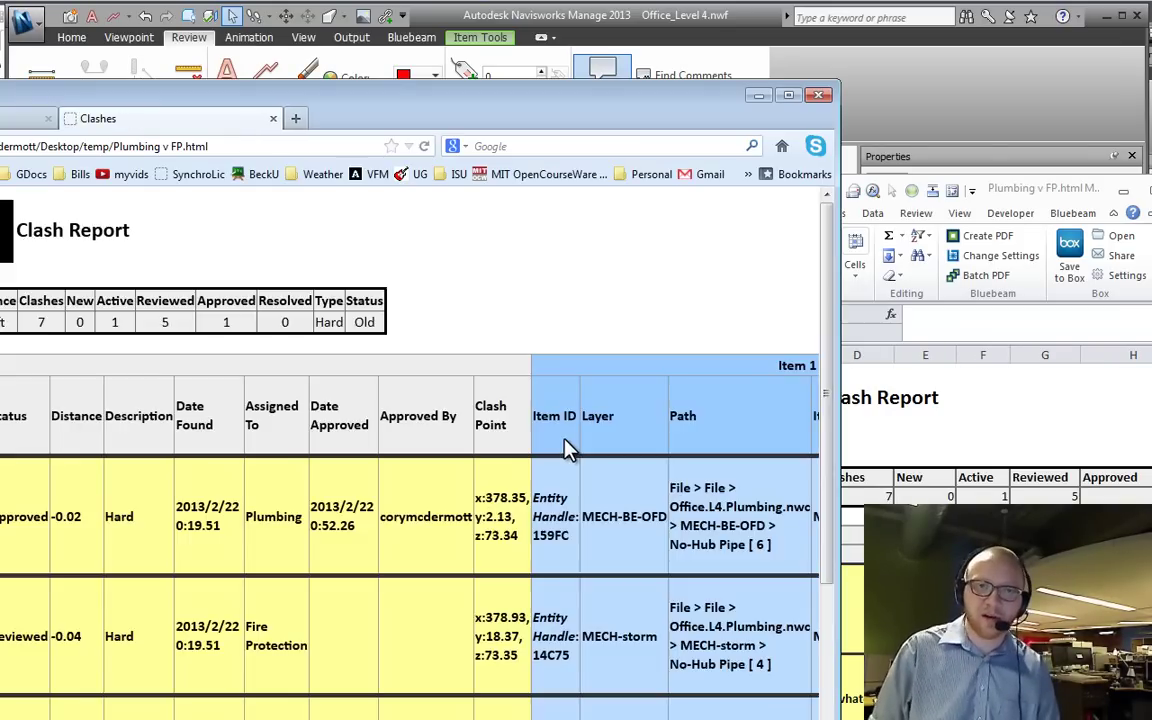
Step: View the 006- New Group clash image at full size from the Firefox report and close it
drag(400, 91, 620, 49)
click(100, 477)
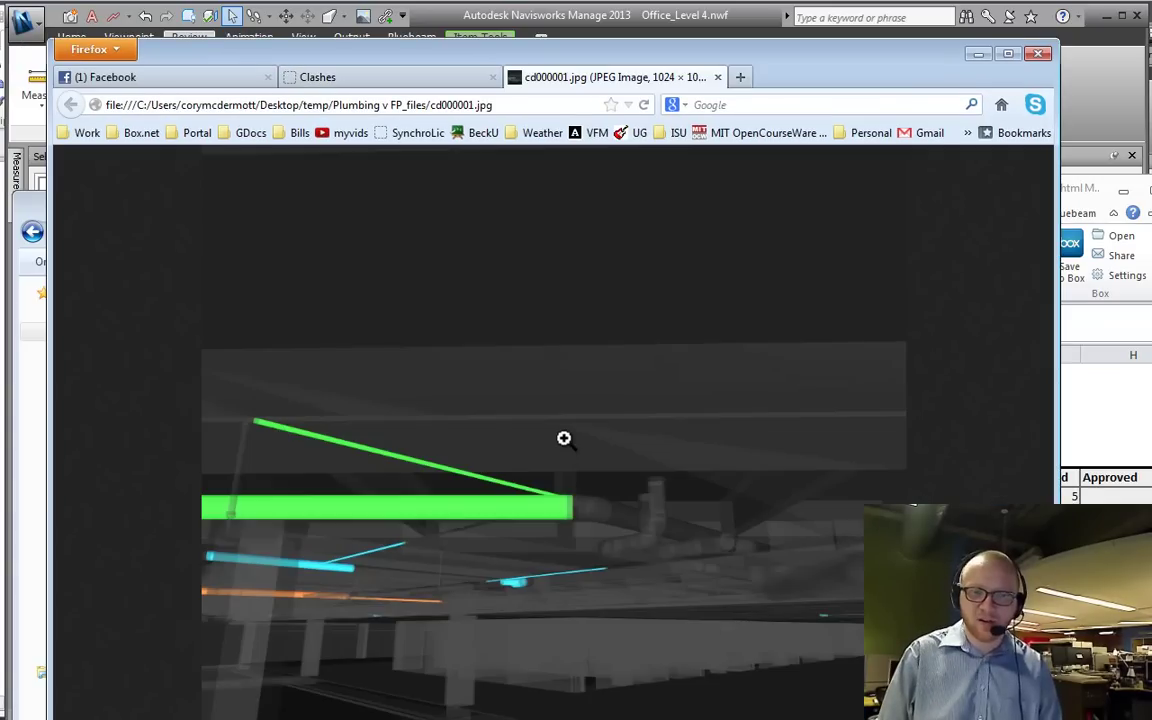
key(ctrl+w)
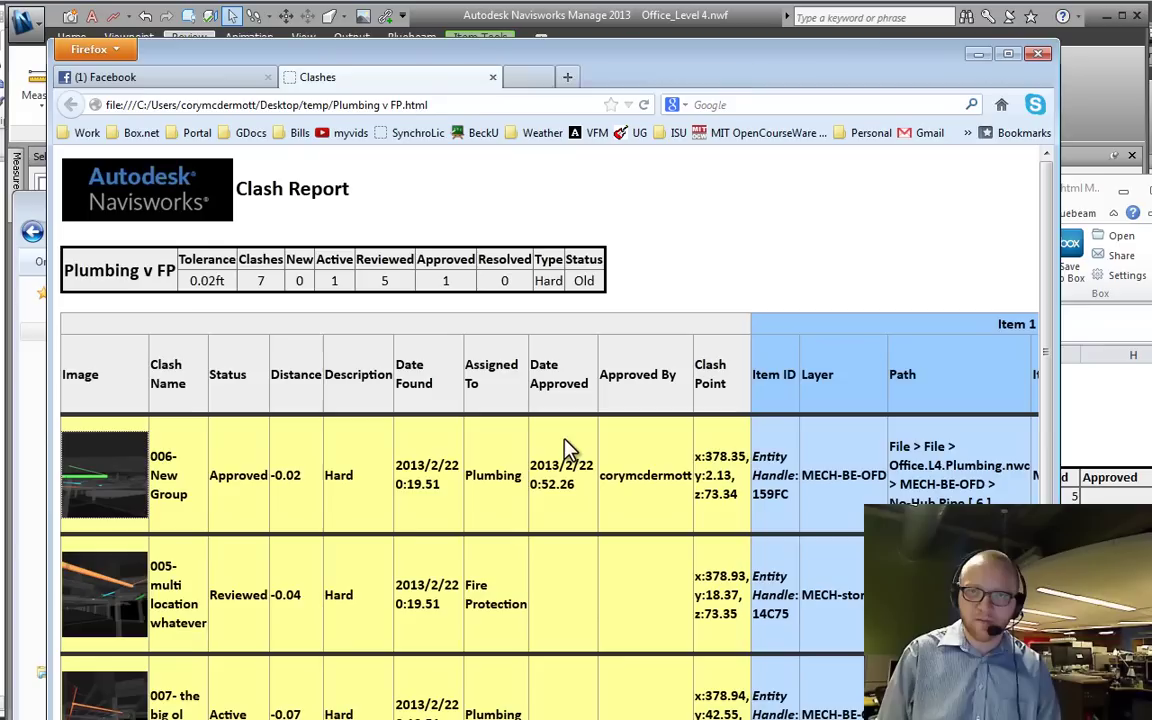
Step: Return to Windows Explorer and examine the exported clash images in the Plumbing v FP_files folder
drag(700, 60, 752, 65)
click(100, 207)
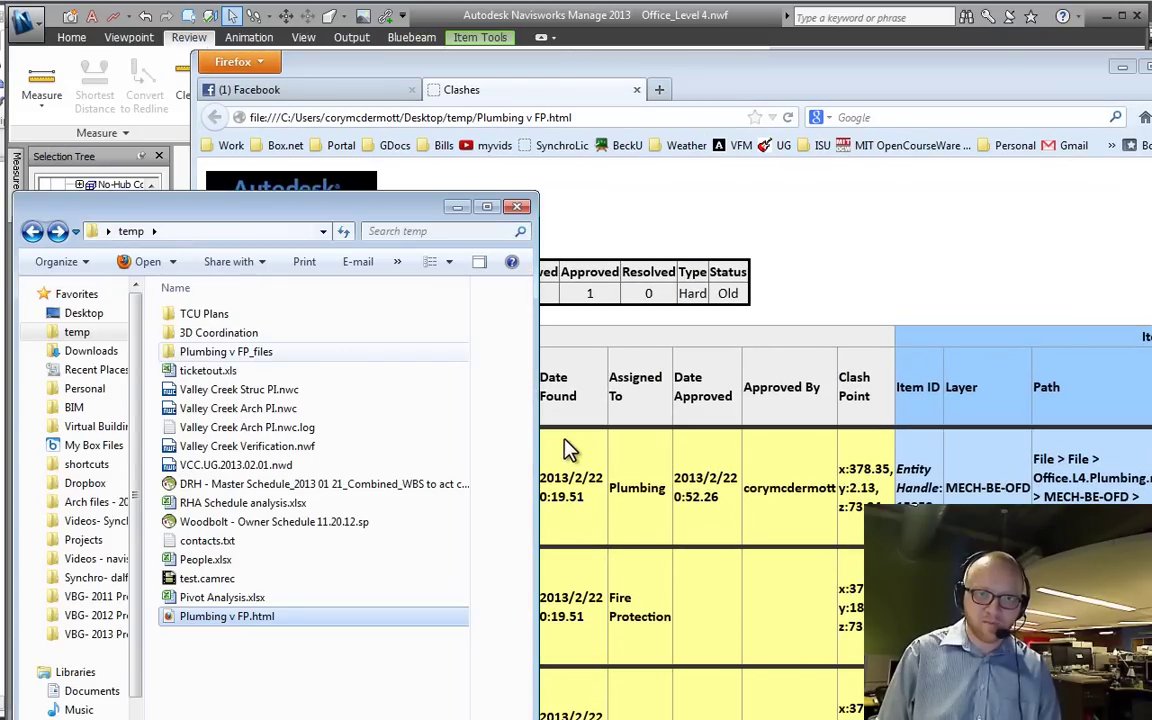
click(226, 352)
key(Return)
key(Right)
key(Right)
key(Right)
key(Right)
key(Right)
key(Right)
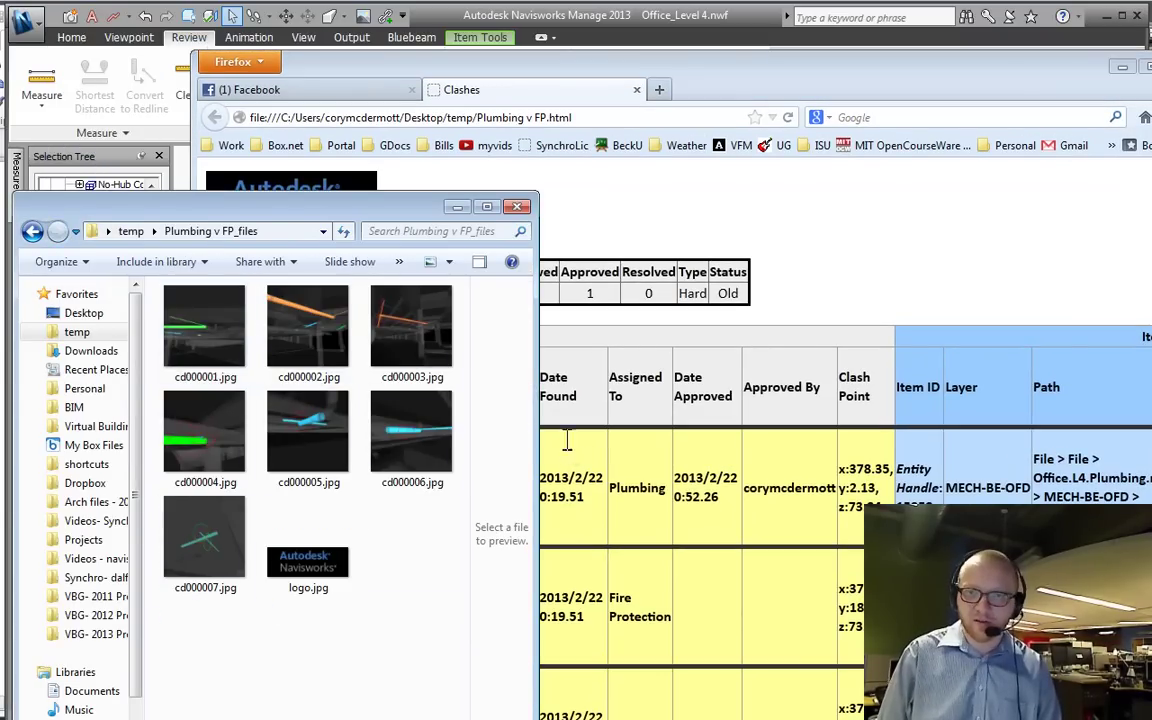
Step: Return to the Firefox Clash Report, close the Facebook tab, and look through the listed Plumbing v FP clashes
key(BackSpace)
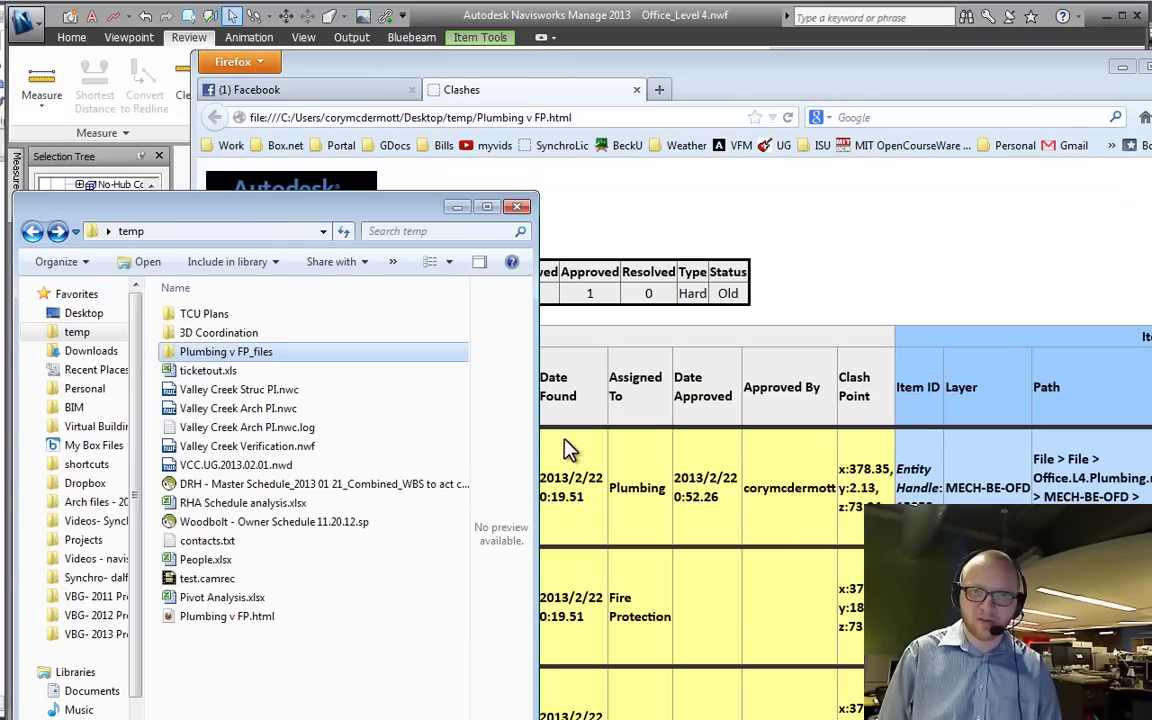
click(565, 450)
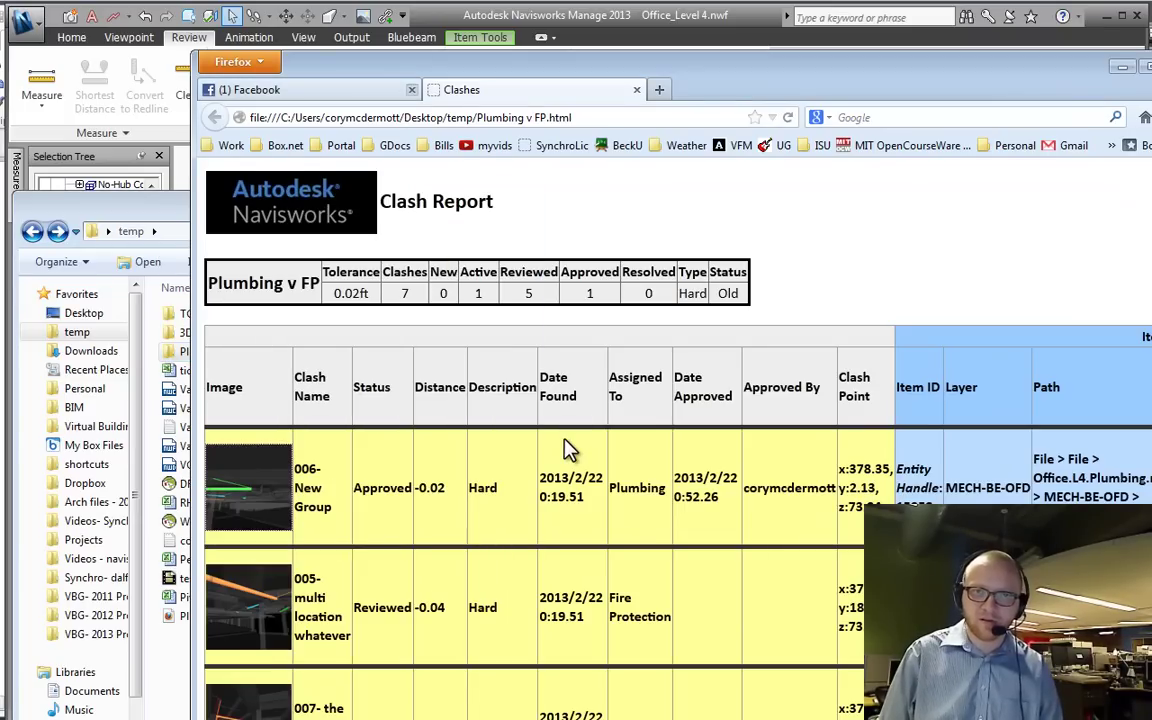
click(411, 90)
drag(640, 63, 498, 58)
scroll(565, 450, down, 8)
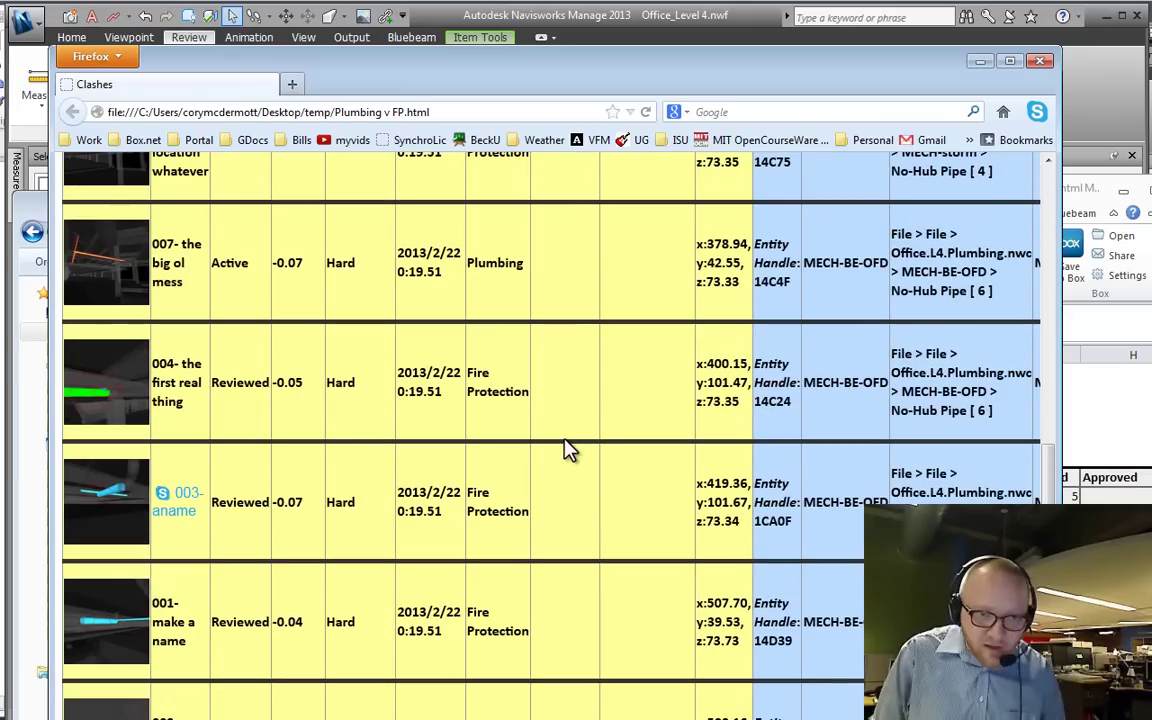
scroll(565, 450, up, 6)
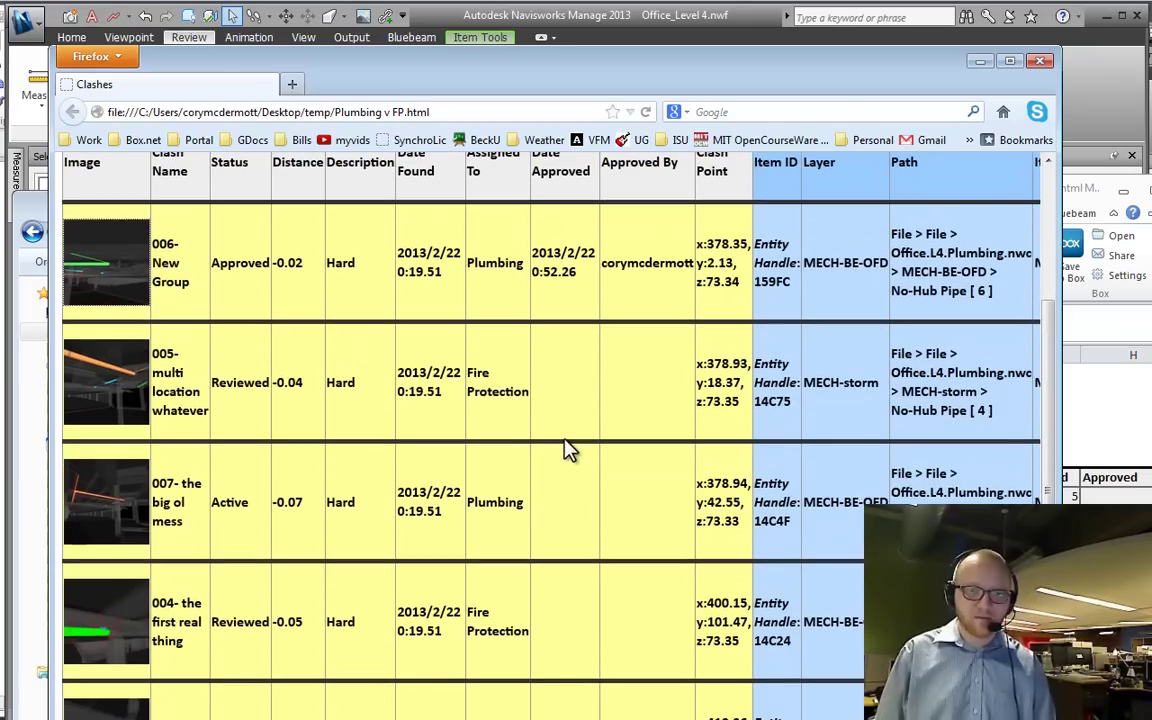
scroll(565, 450, up, 1)
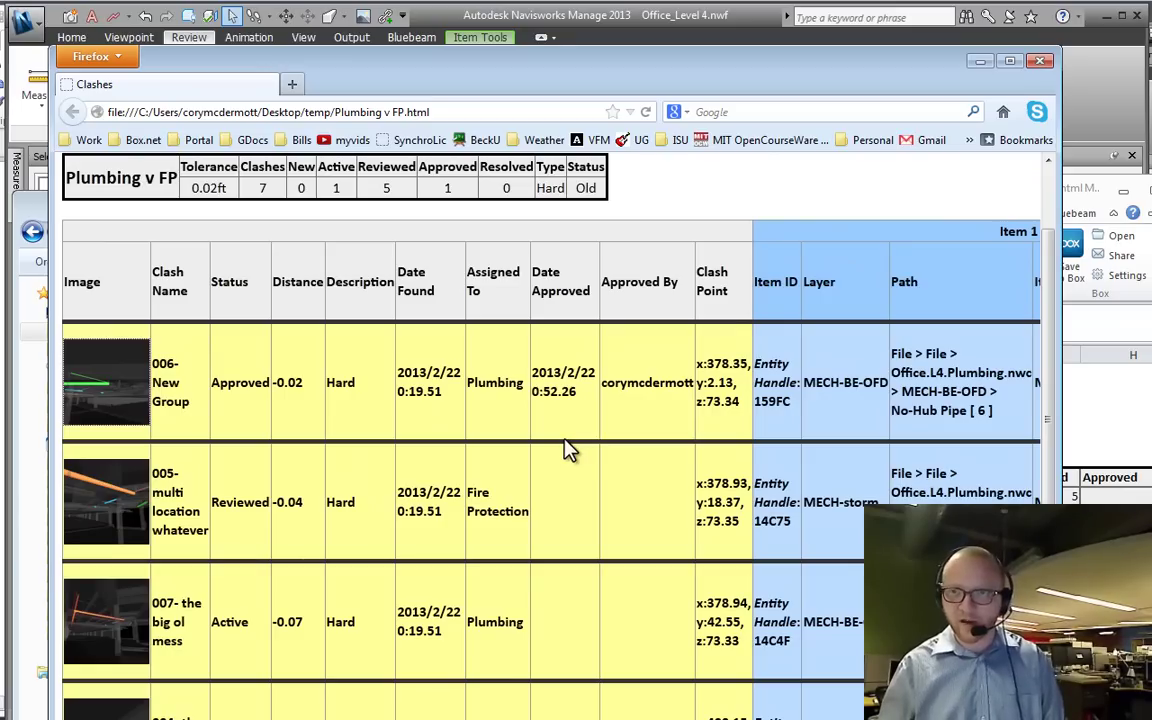
Step: Move the Firefox report aside, maximize the Excel version of the Plumbing v FP report, and view all its clash rows at once
mouse_move(740, 61)
mouse_down()
mouse_move(130, 309)
mouse_move(133, 343)
mouse_up()
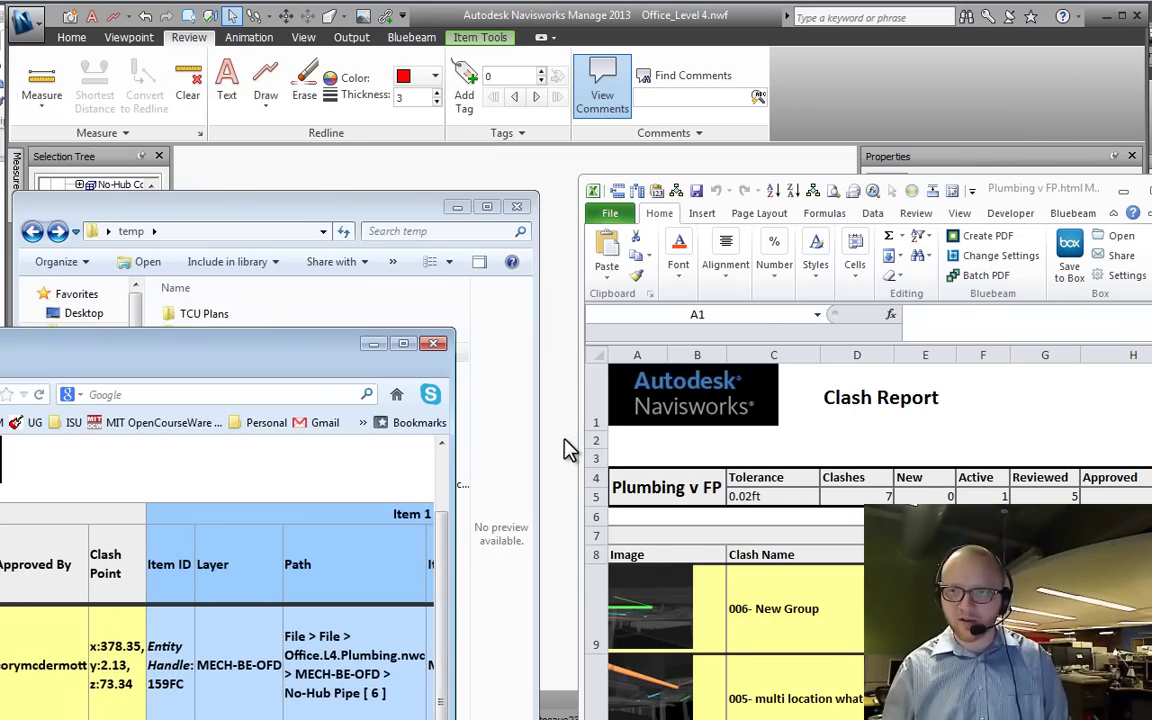
mouse_move(1036, 189)
mouse_down()
mouse_move(641, 84)
mouse_move(511, 31)
mouse_up()
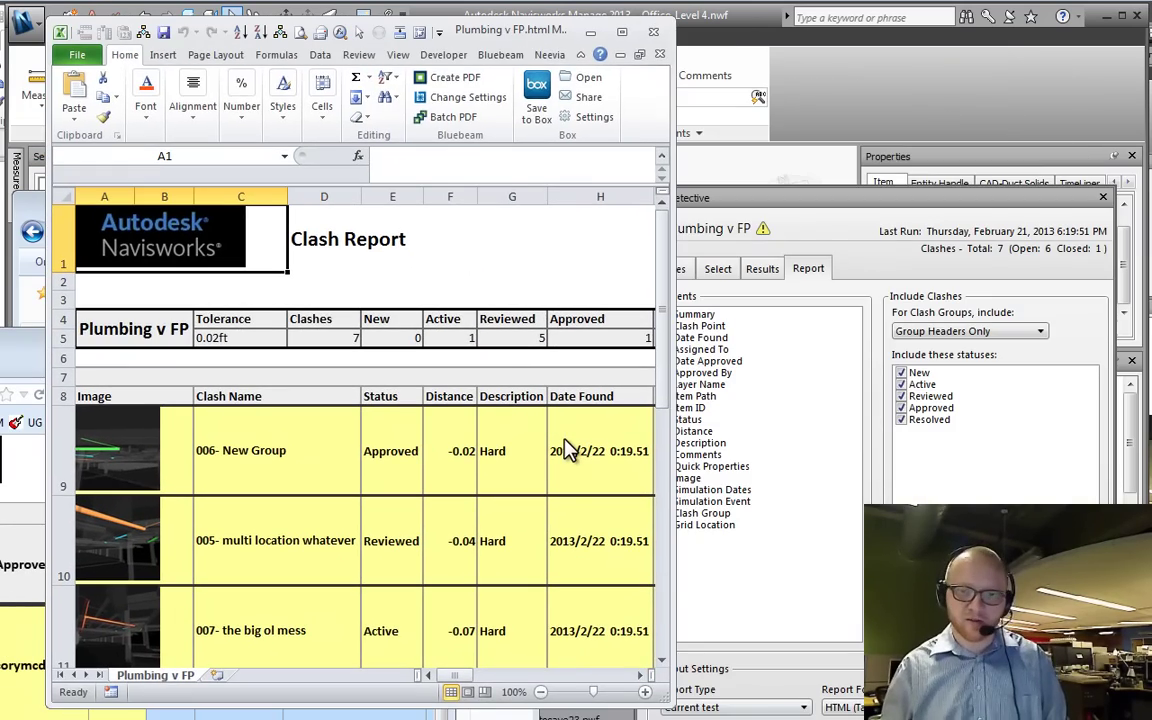
key(super+Up)
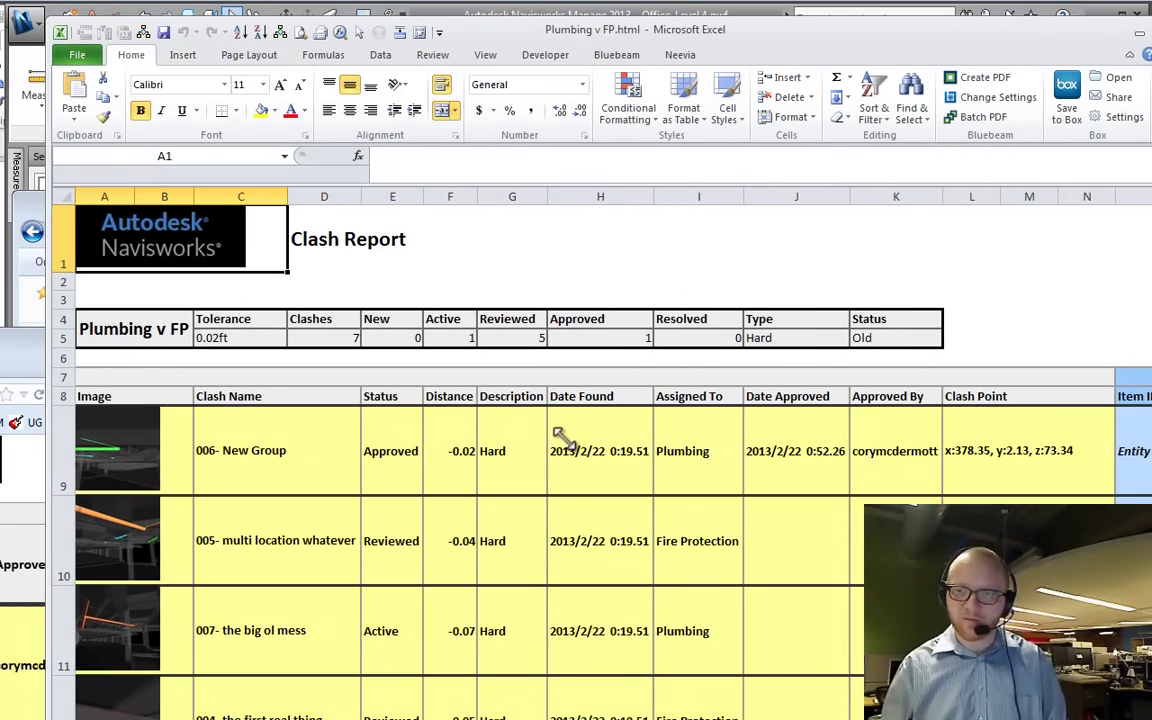
ctrl+scroll(564, 437, down, 2)
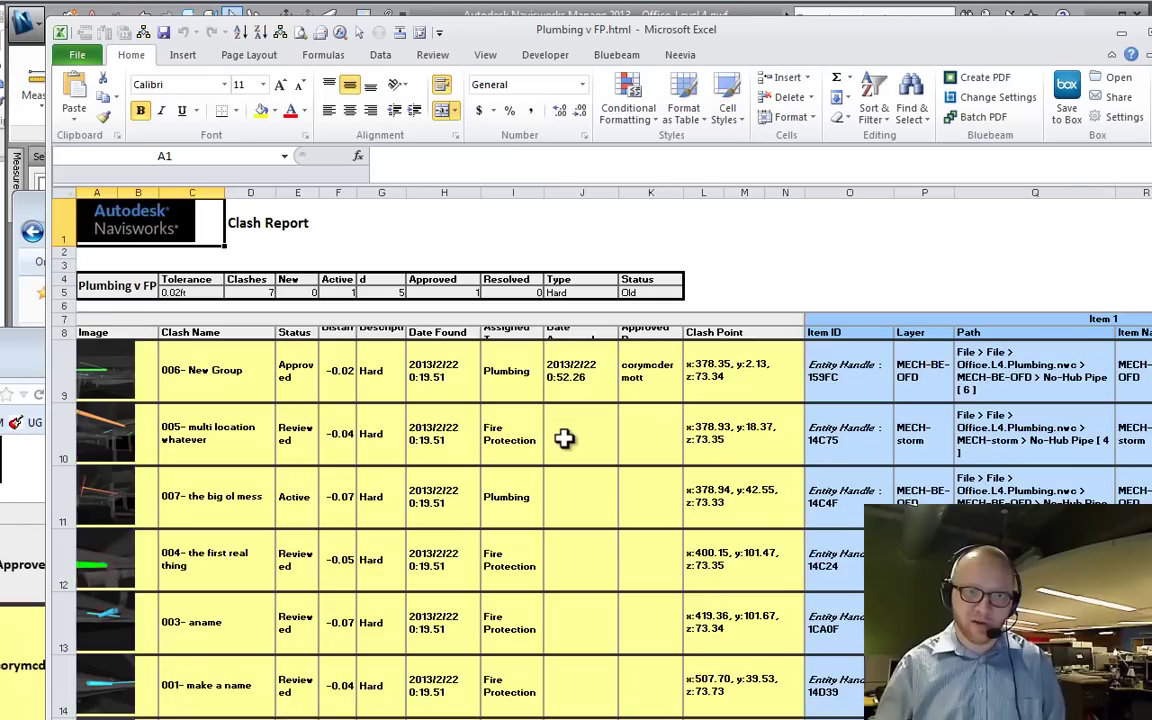
ctrl+scroll(564, 437, down, 1)
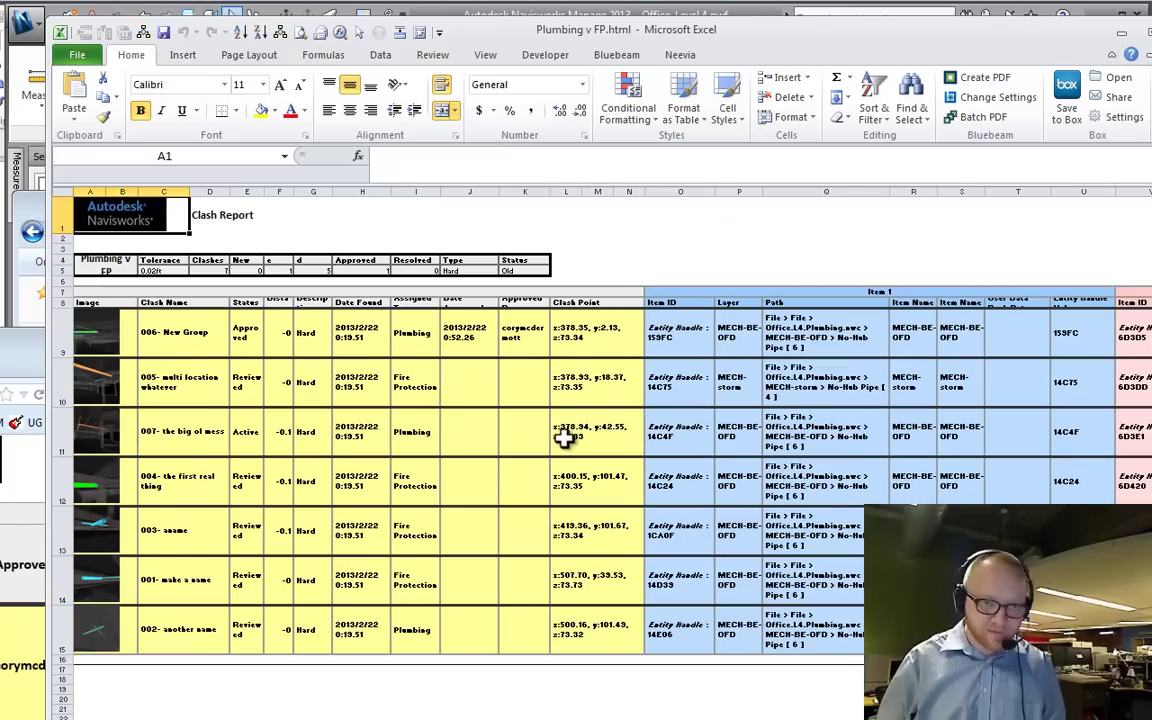
Step: Select the report rows from 007- the big ol mess through 001- make a name, across to the Clash Point column
click(183, 383)
click(129, 383)
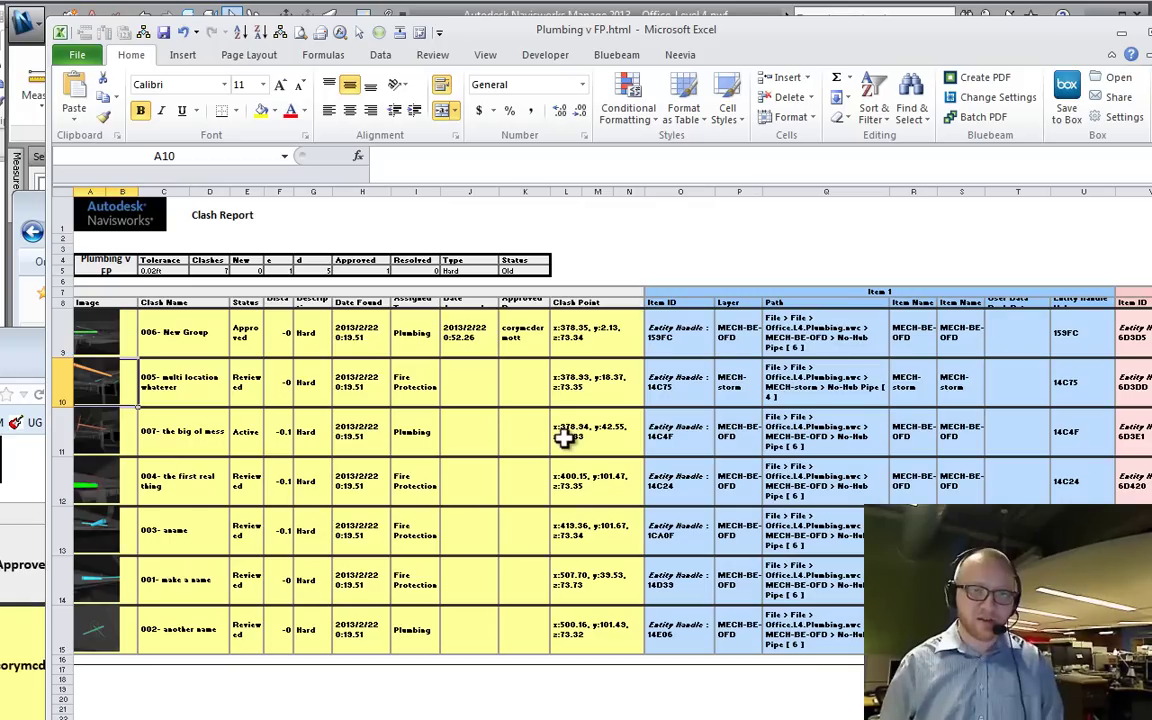
key(Down)
key(shift+Right)
key(shift+Right)
key(shift+Right)
key(shift+Right)
key(shift+Right)
key(shift+Right)
key(shift+Right)
key(shift+Right)
key(shift+Right)
key(shift+Right)
key(shift+Right)
key(shift+Right)
key(shift+Right)
key(shift+Down)
key(shift+Down)
key(shift+Down)
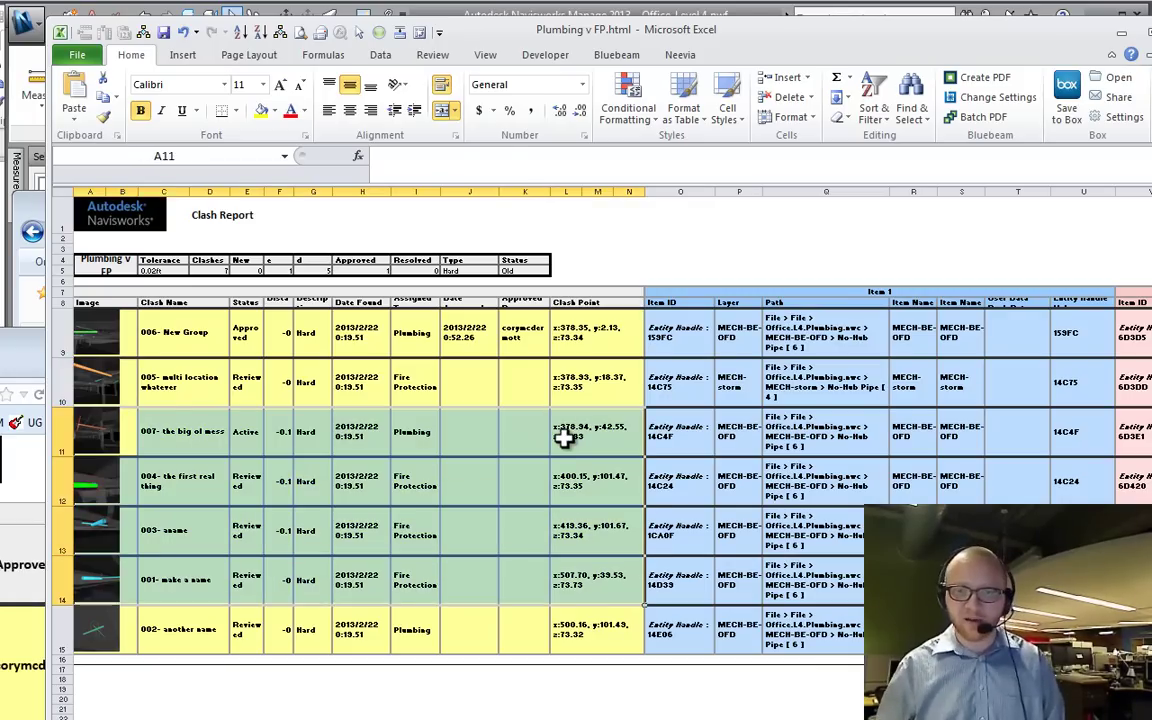
Step: Clear the open workbooks and reopen Plumbing v FP.html from the temp folder in Excel
mouse_move(590, 531)
mouse_down()
mouse_move(416, 434)
mouse_move(182, 332)
mouse_up()
key(ctrl+n)
click(391, 358)
drag(25, 350, 0, 613)
click(27, 207)
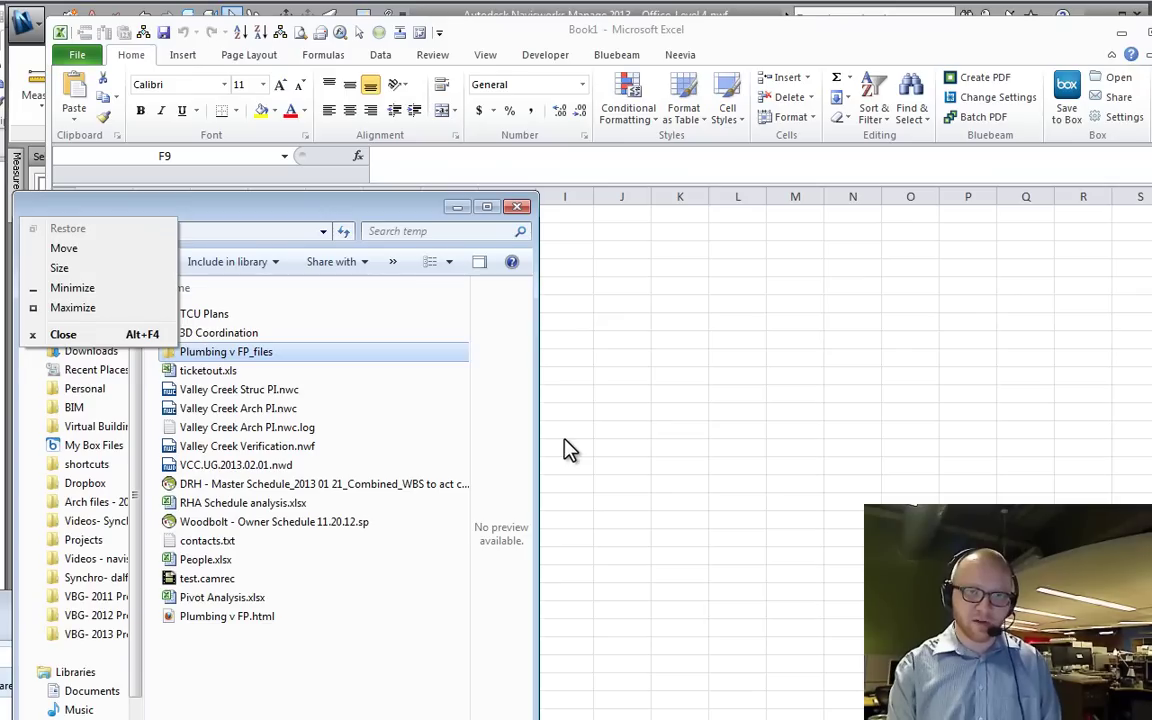
drag(300, 206, 107, 196)
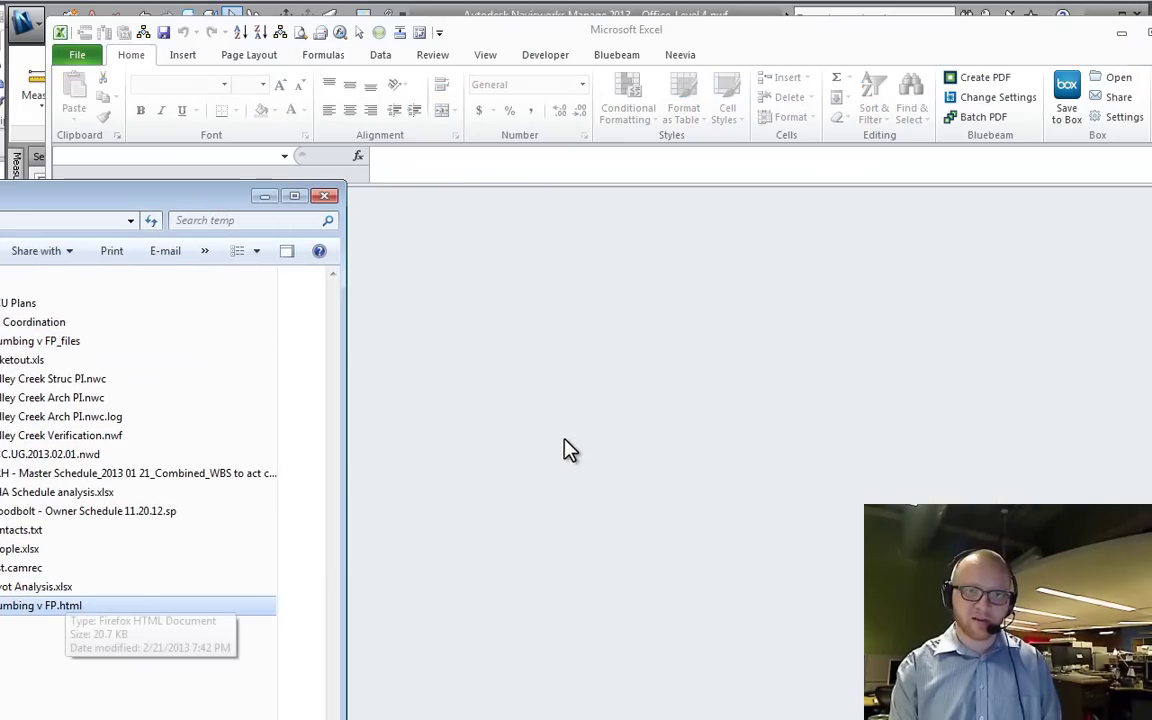
drag(565, 450, 566, 450)
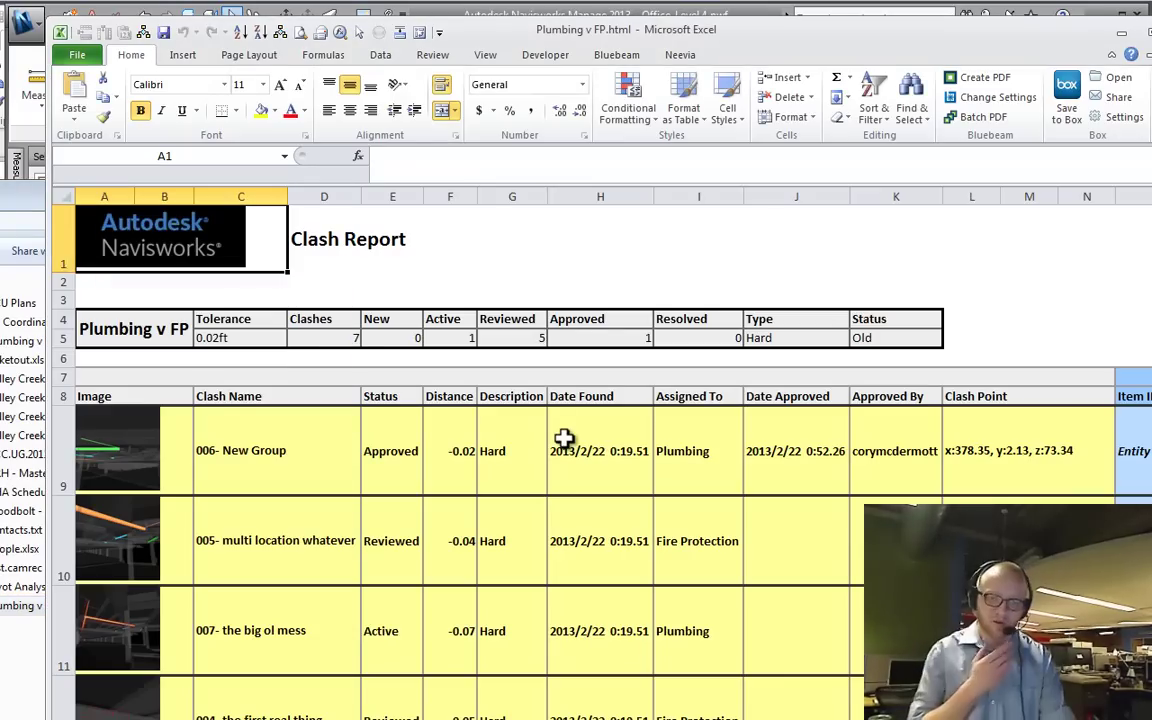
Step: Change the Status of the 006- New Group clash in cell E9 to "Done deal"
click(392, 450)
click(125, 397)
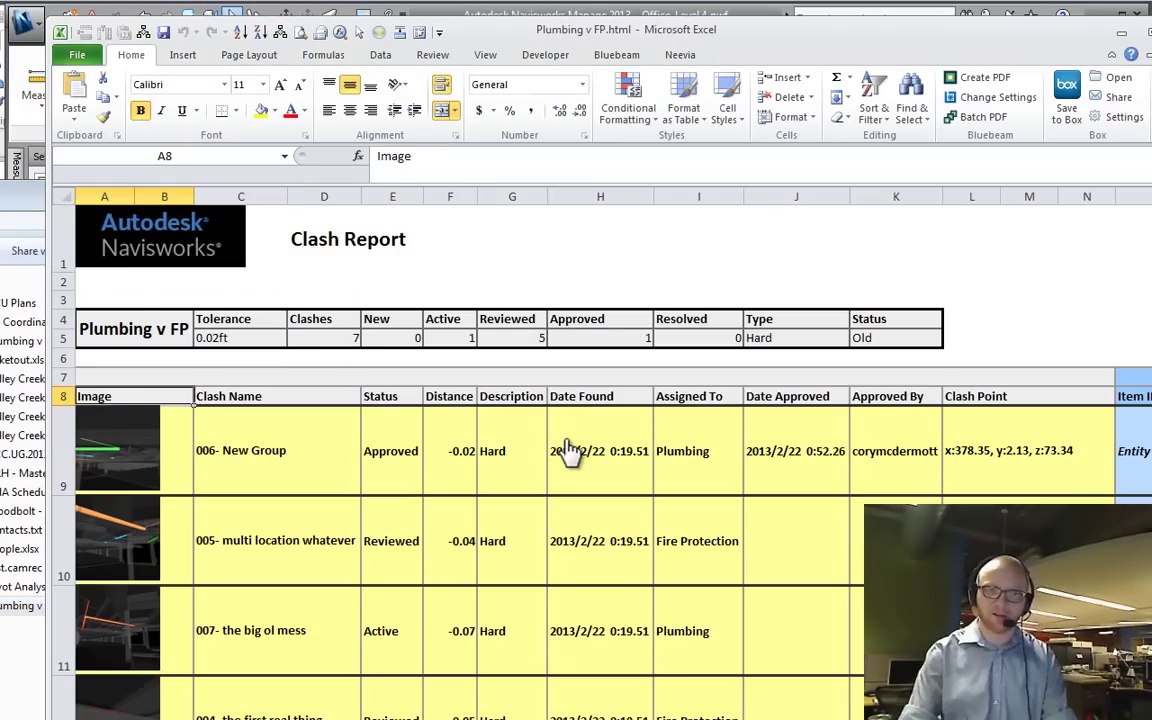
key(Down)
key(Right)
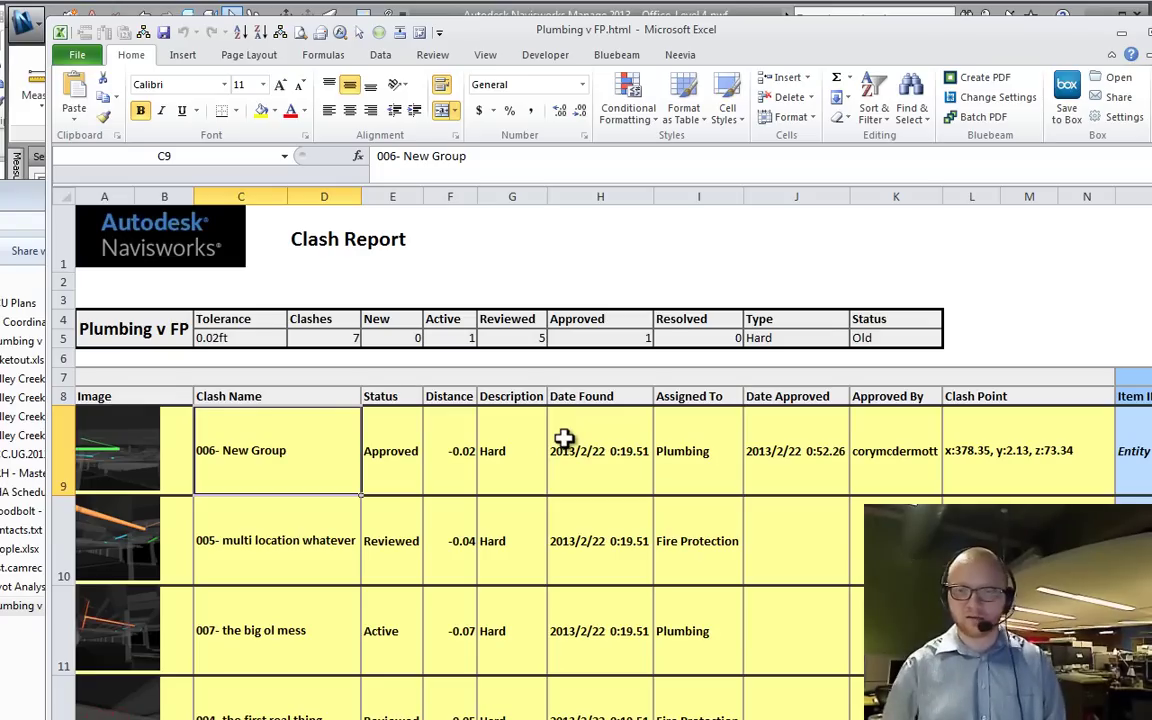
key(Right)
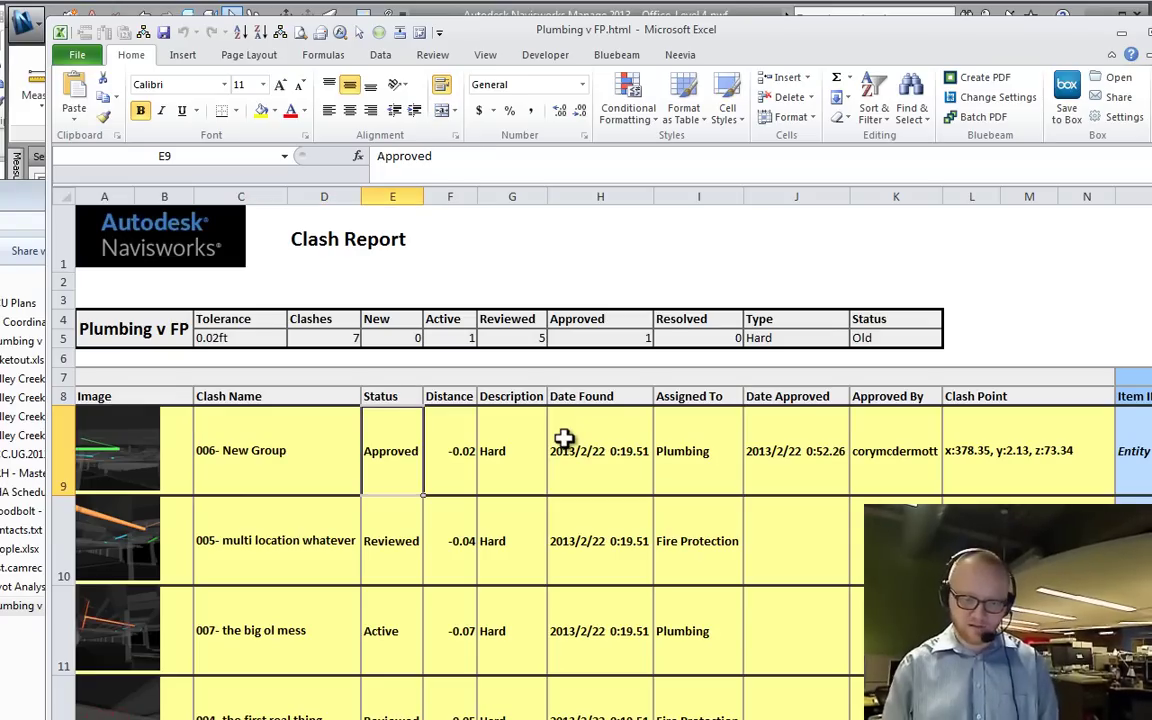
text(Done deal)
key(Return)
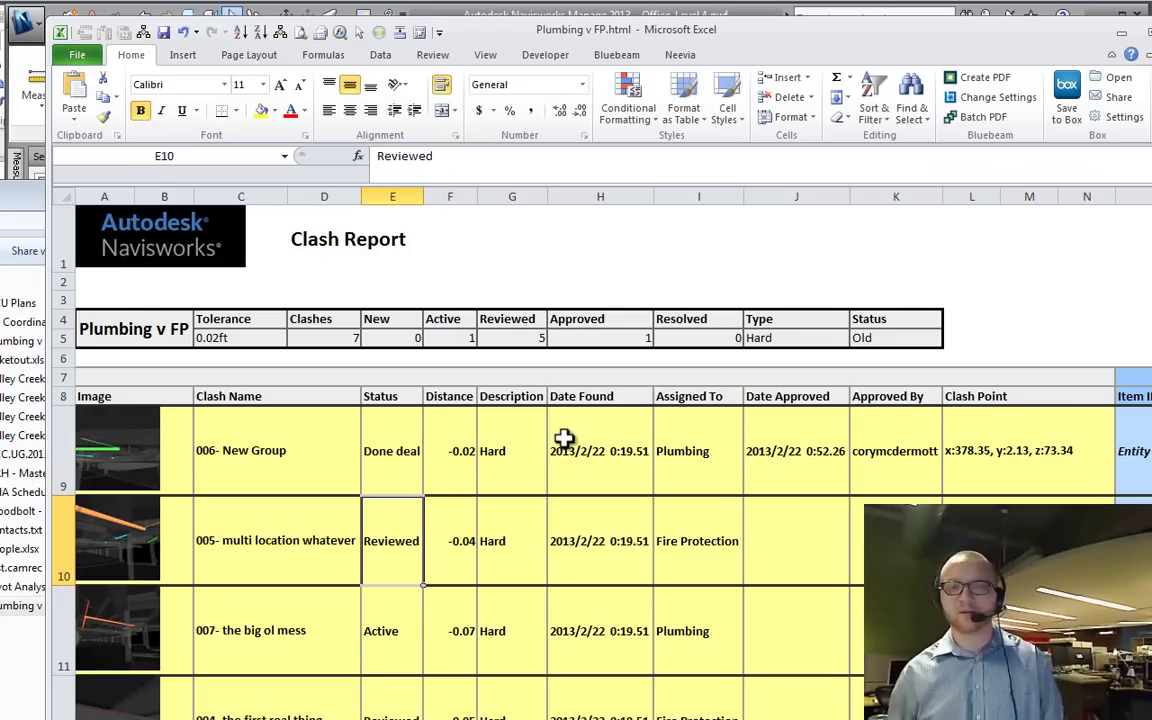
Step: Switch to the OneNote page on Clash Detective Reporting and check off "Html report..." and "What's the point?"
key(alt+Tab)
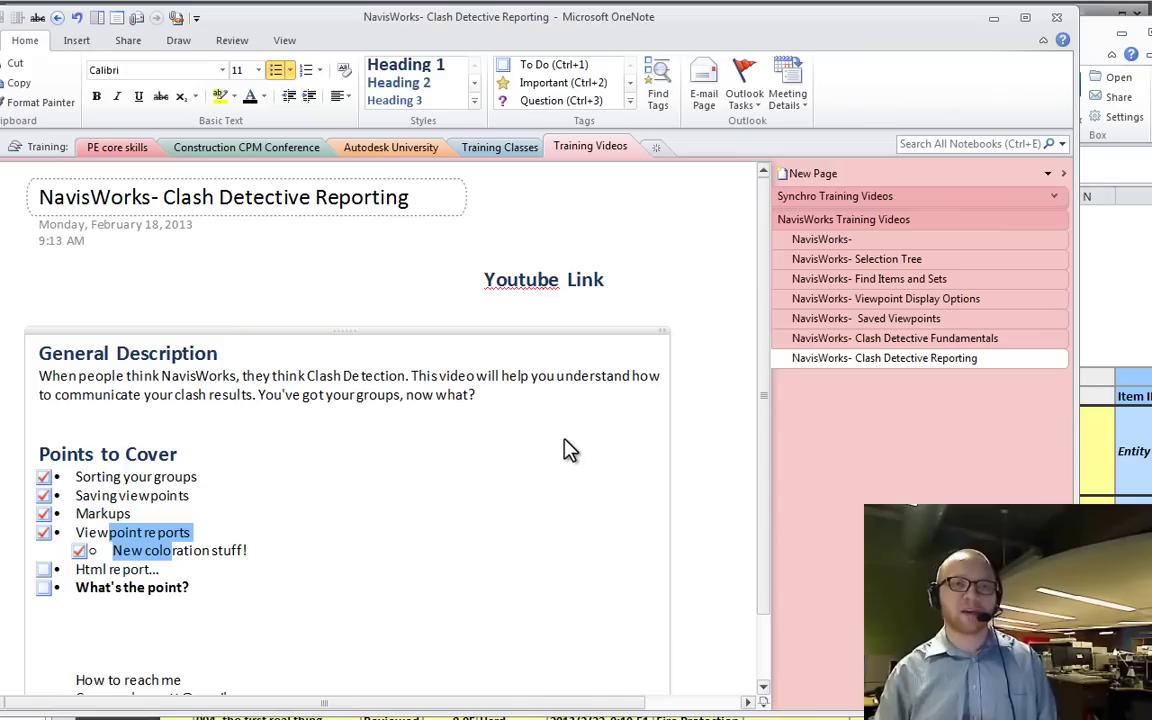
key(Down)
key(Down)
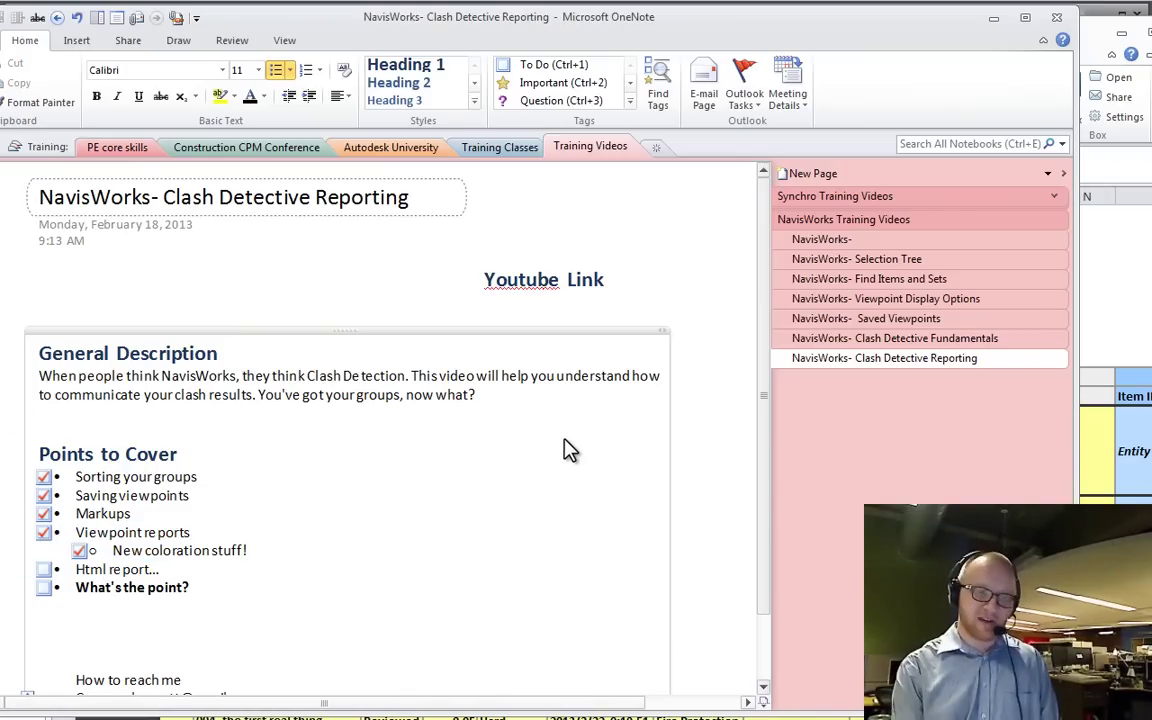
key(ctrl+1)
key(Down)
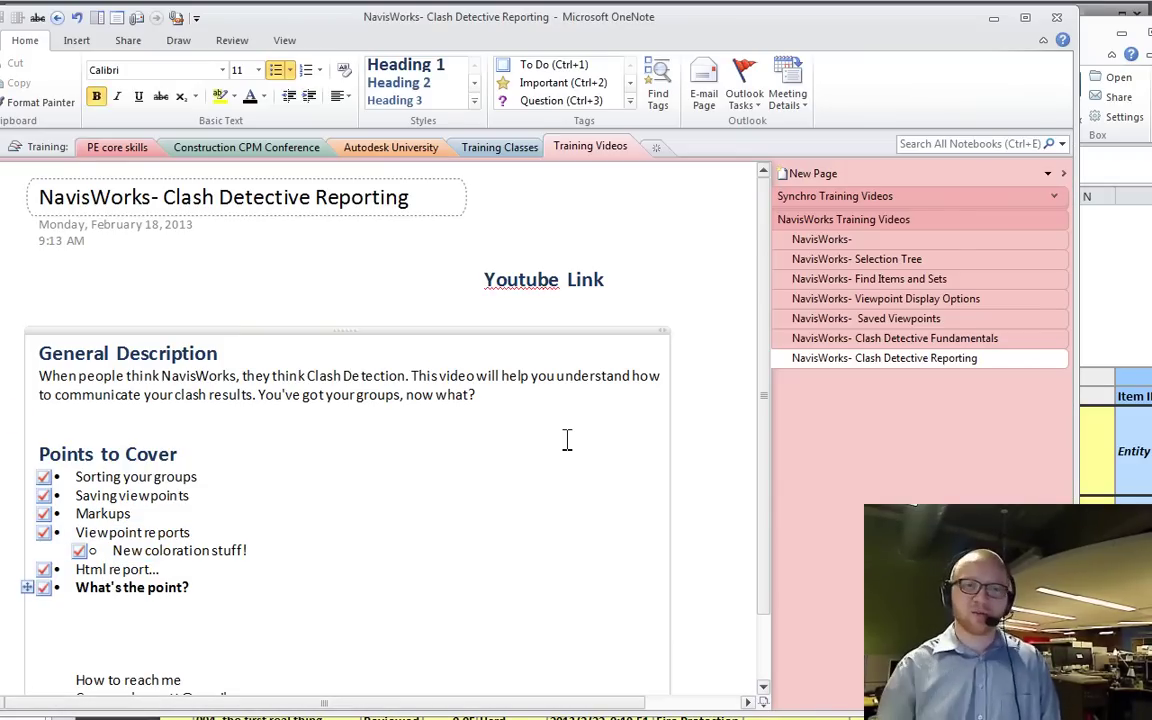
Step: Delete two blank lines between "What's the point?" and "How to reach me" in the notes
scroll(566, 440, down, 1)
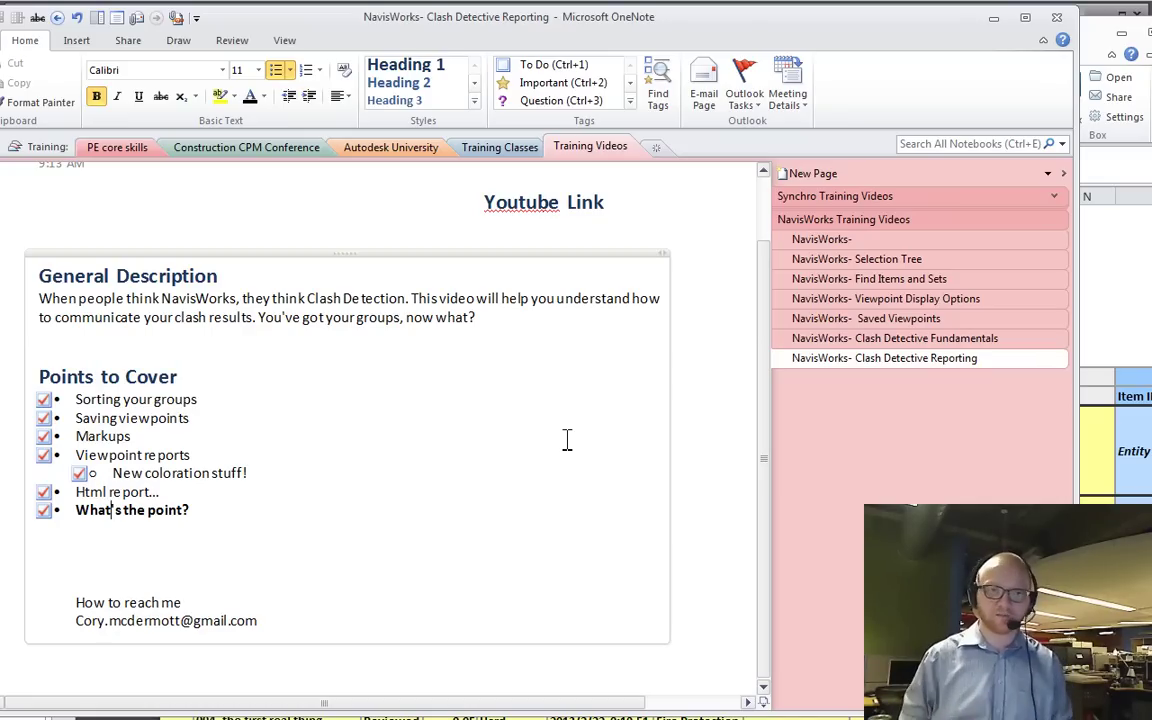
scroll(565, 440, up, 2)
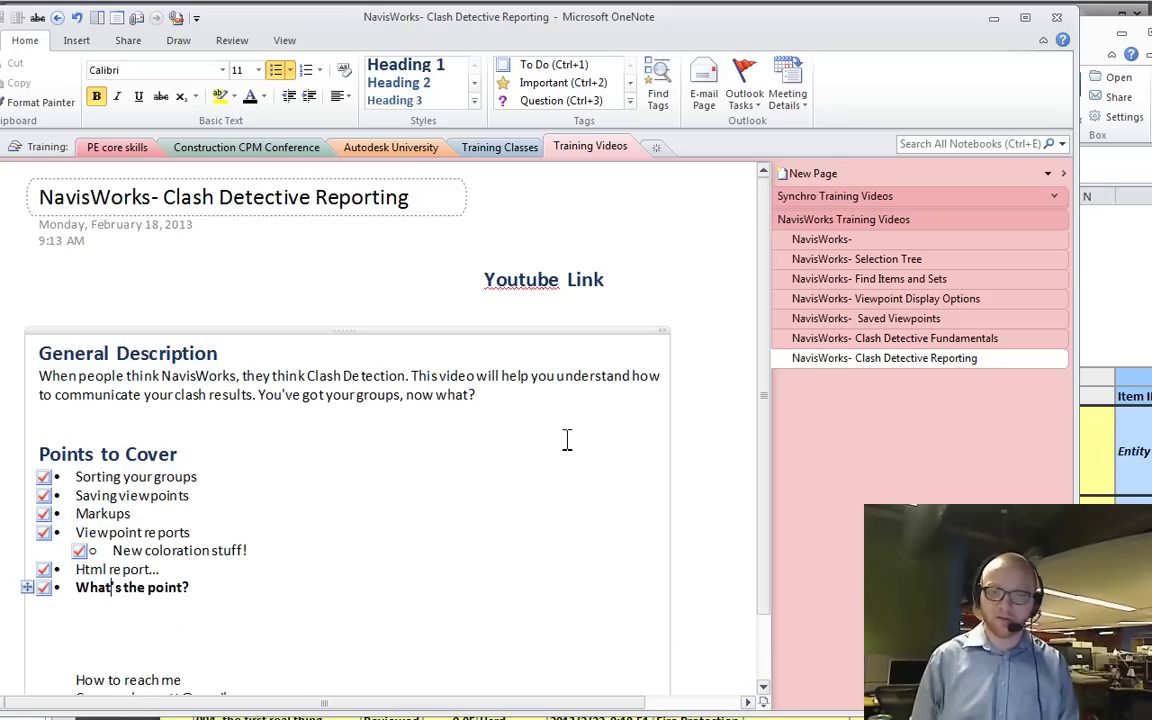
key(Down)
key(Down)
key(Delete)
key(Delete)
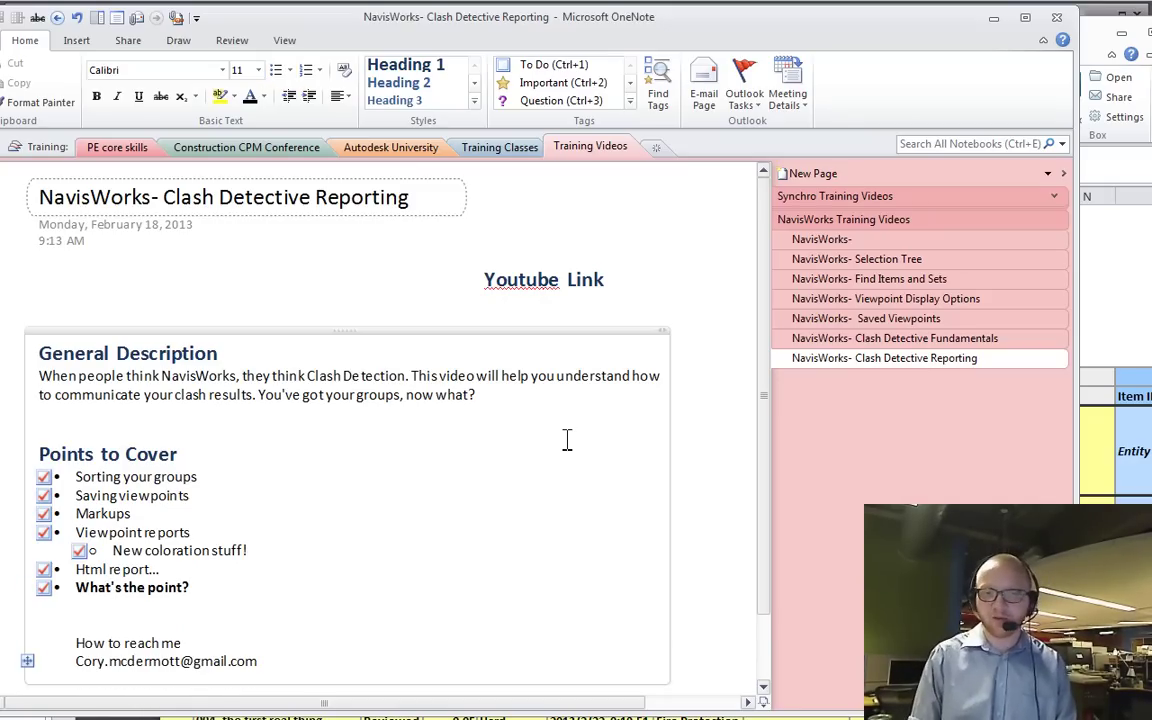
drag(258, 662, 76, 662)
click(162, 570)
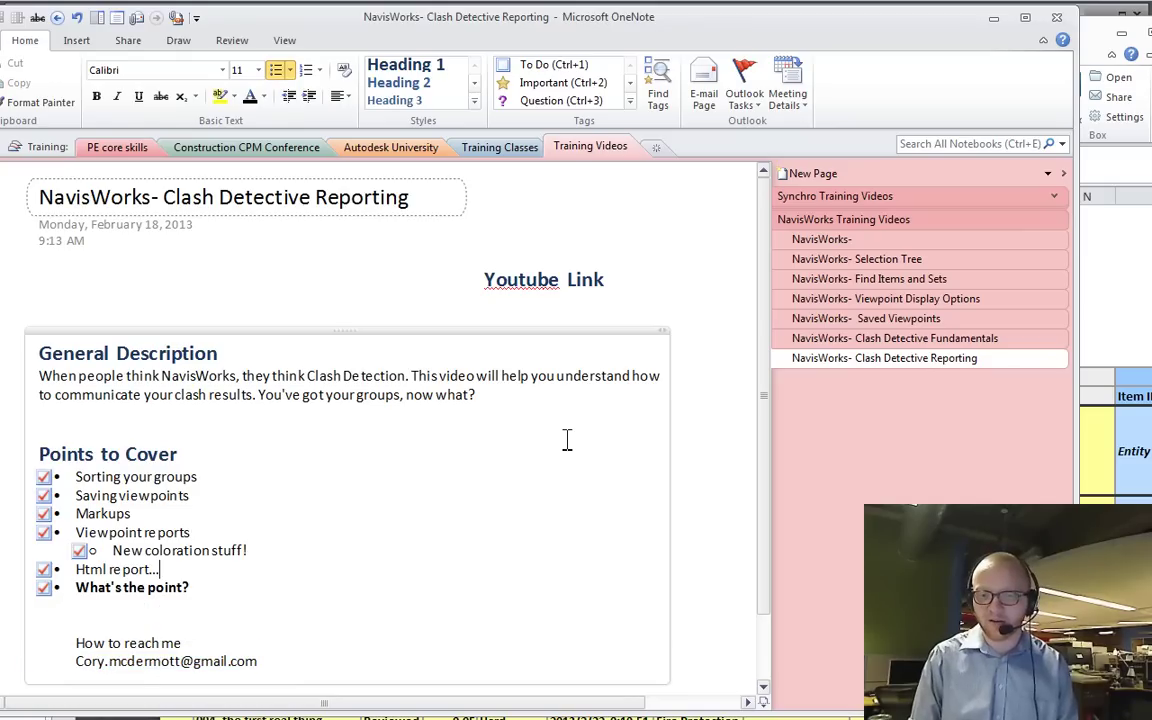
key(Up)
key(Up)
key(Up)
key(Up)
key(Up)
key(Up)
key(Up)
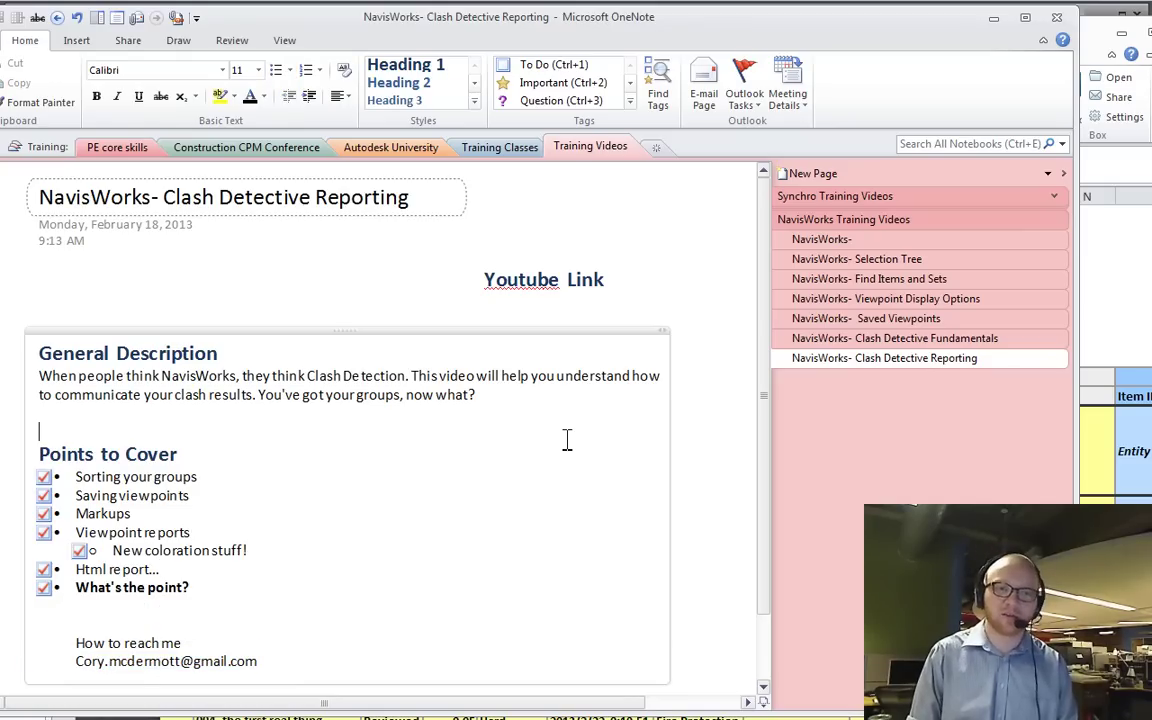